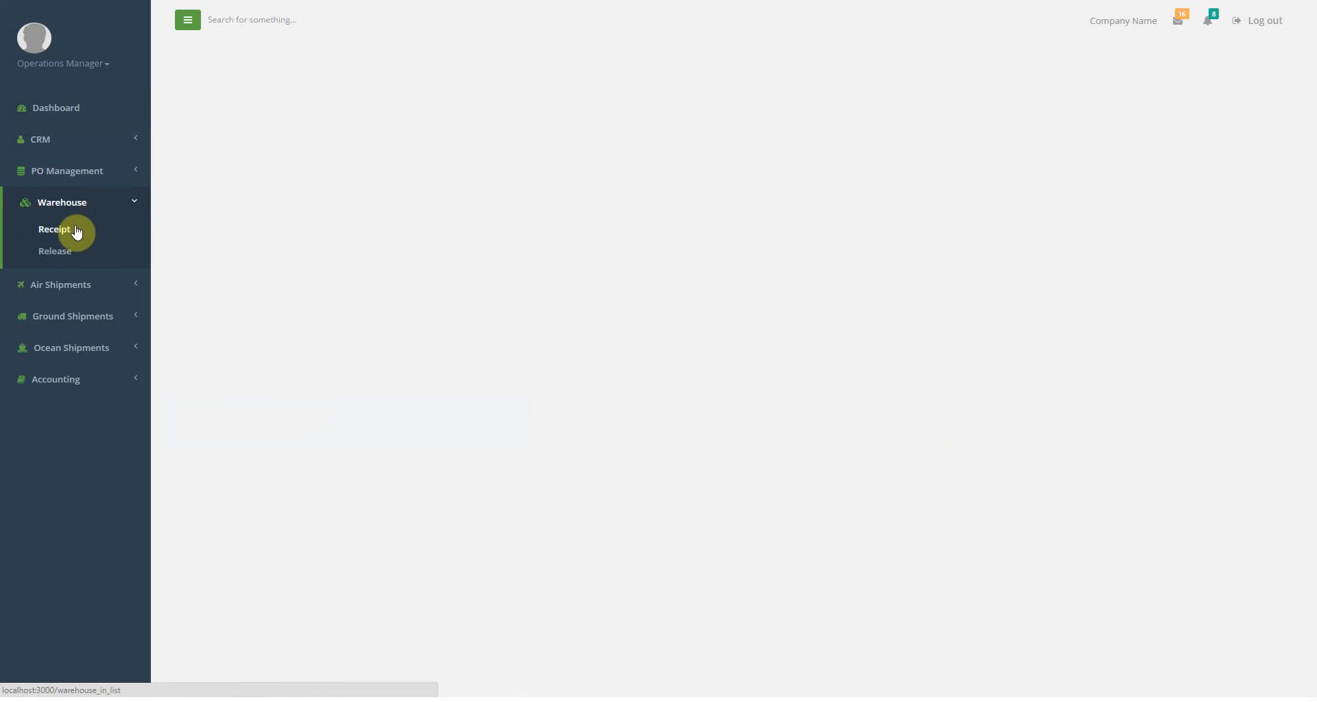
# From Warehouse > Receipt, add a new blank Warehouse In receipt.
pyautogui.click(70, 230)
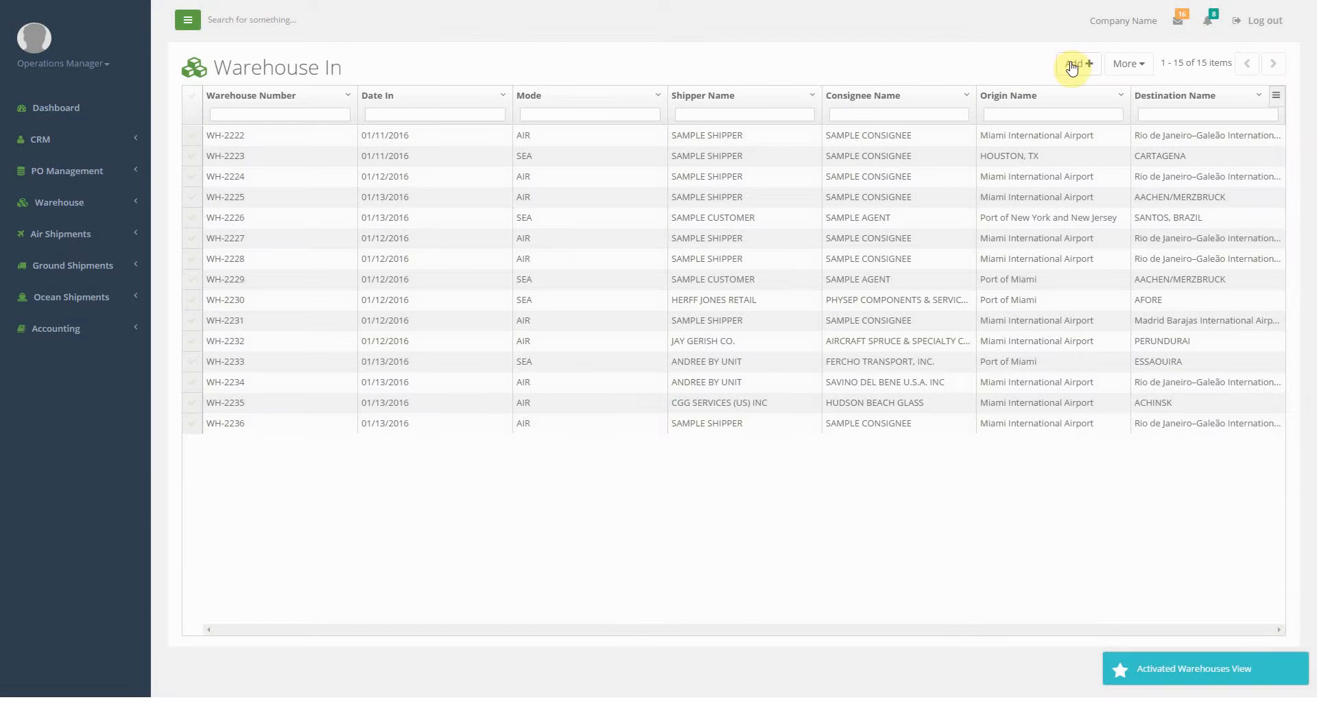
pyautogui.click(1076, 65)
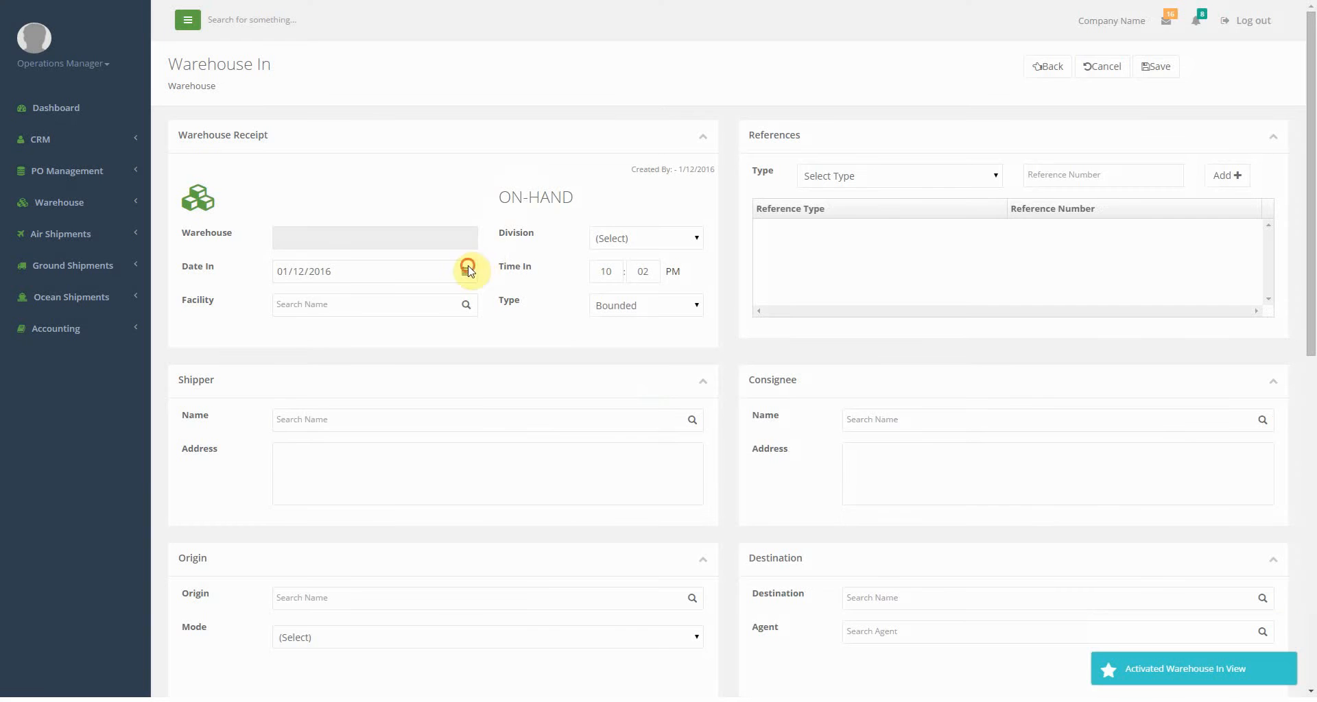
# Set Date In to today, Division and Facility to MIAMI, and keep Type as Bounded.
pyautogui.click(466, 271)
pyautogui.click(300, 458)
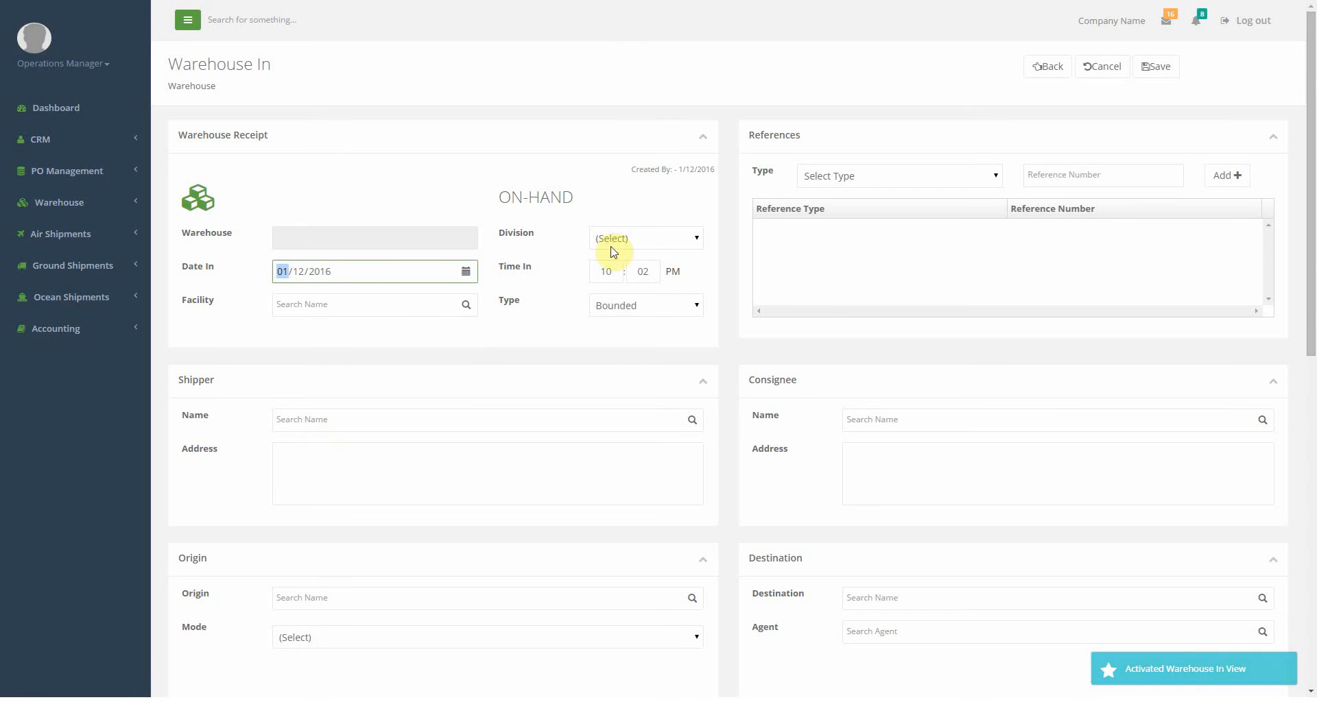
pyautogui.click(609, 271)
pyautogui.click(648, 271)
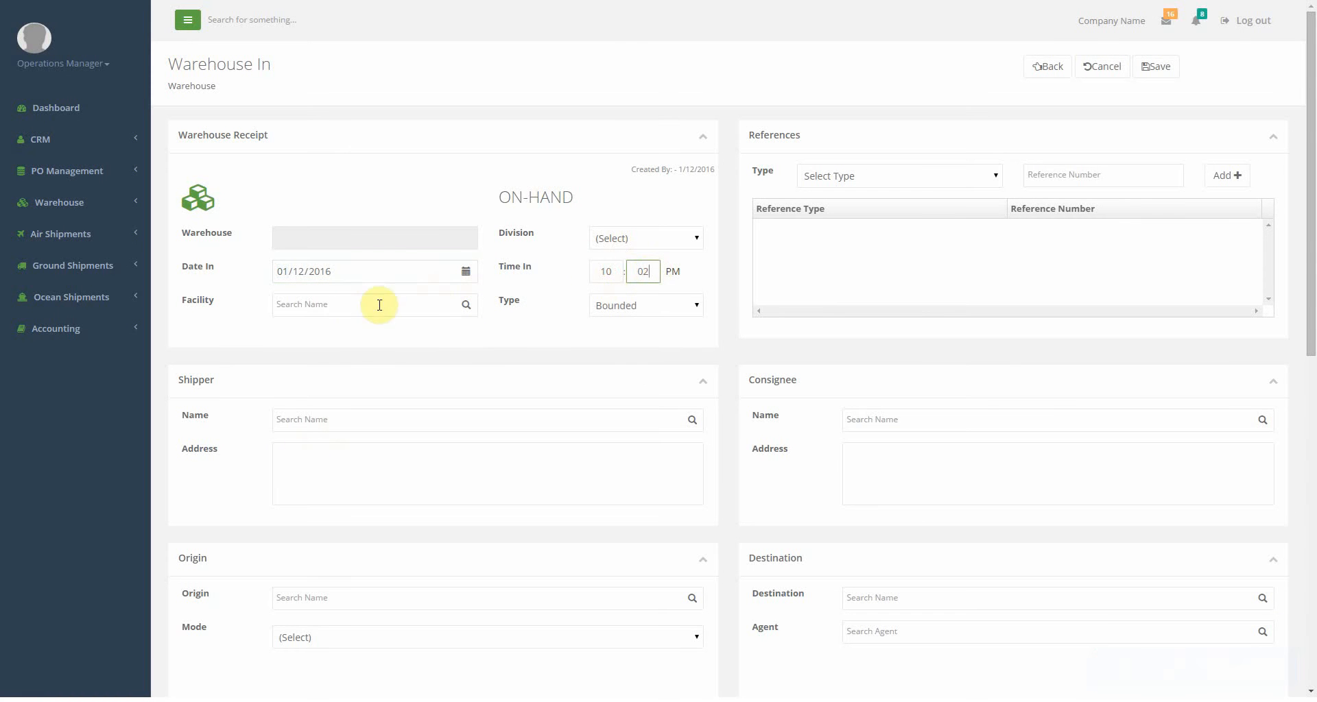
pyautogui.click(641, 238)
pyautogui.click(621, 269)
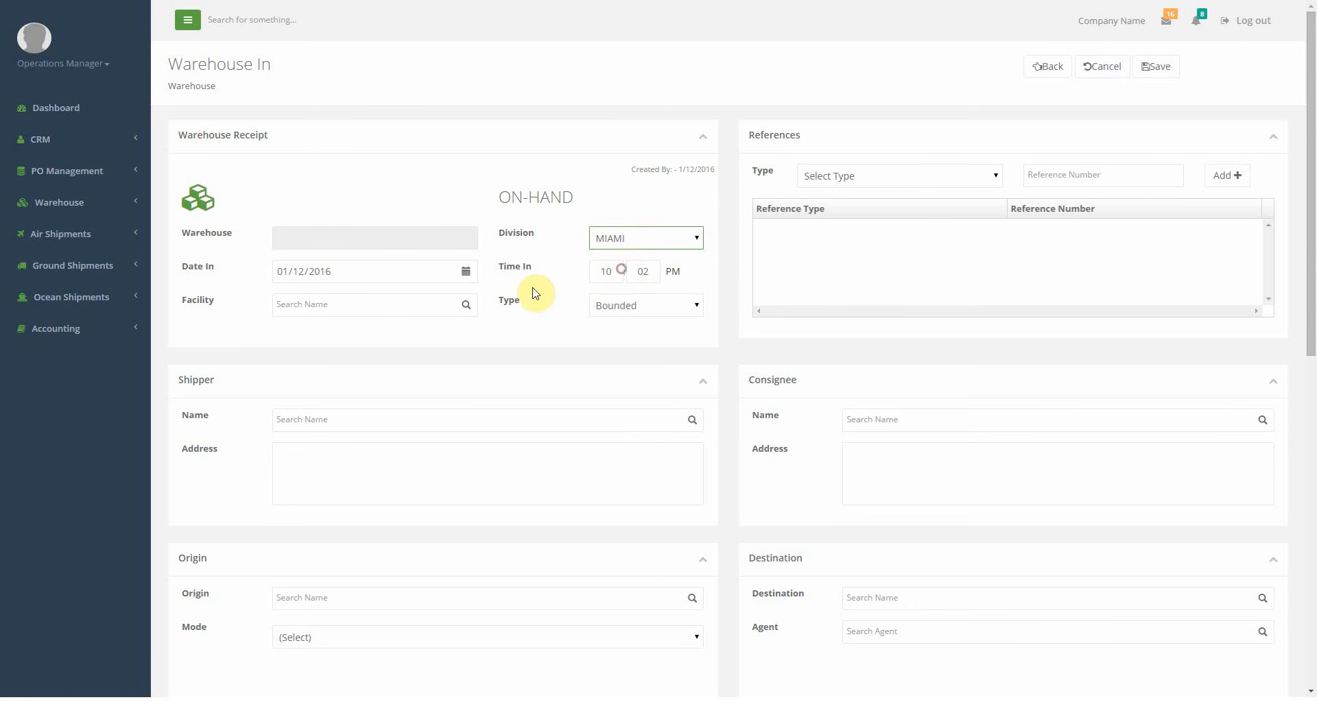
pyautogui.click(378, 303)
pyautogui.write('MIAMI')
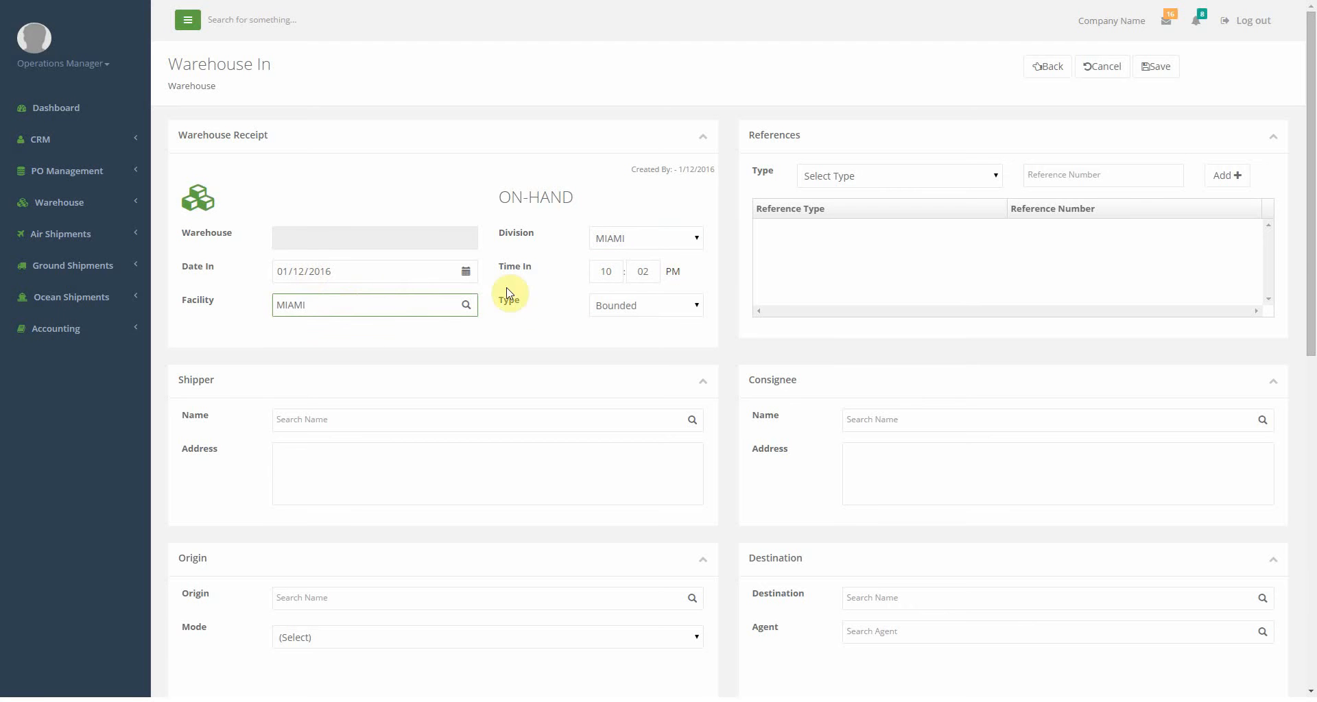
pyautogui.click(647, 305)
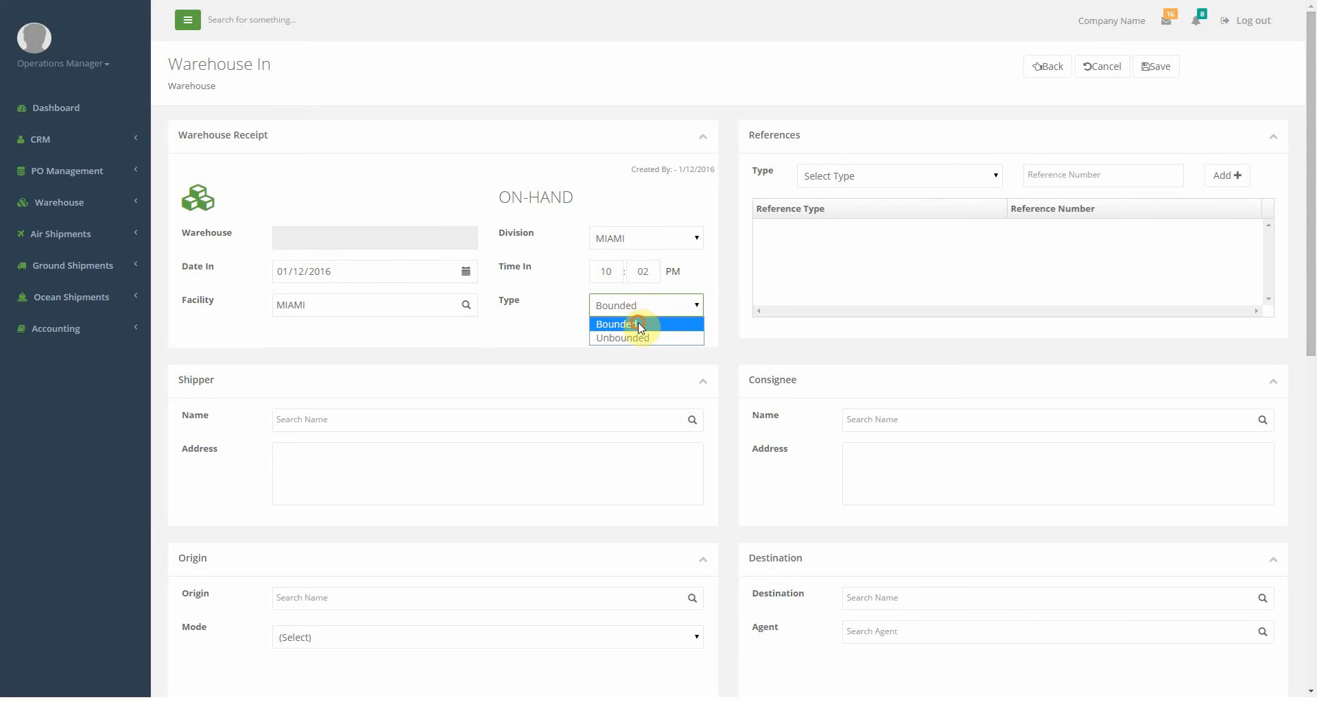
pyautogui.click(637, 322)
pyautogui.scroll(-1, 667, 316)
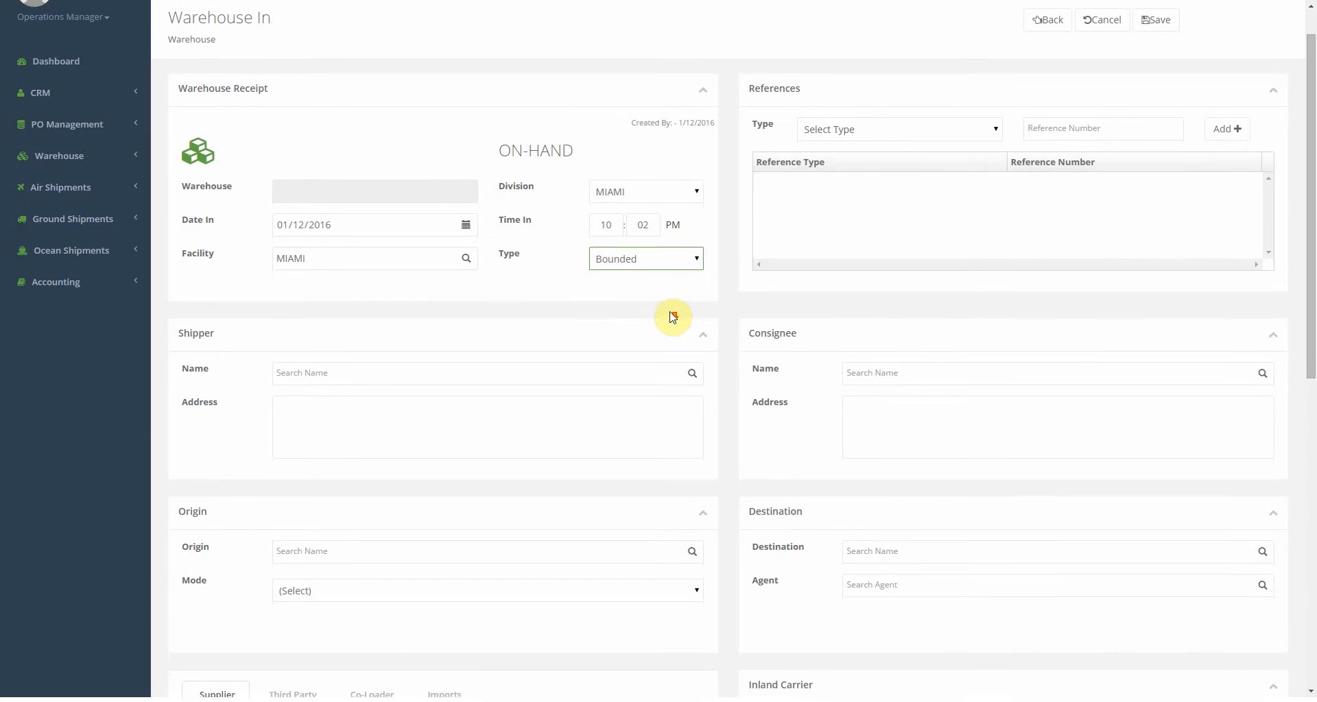
# Add a Shipping Order reference SO-12345.
pyautogui.click(989, 127)
pyautogui.click(941, 162)
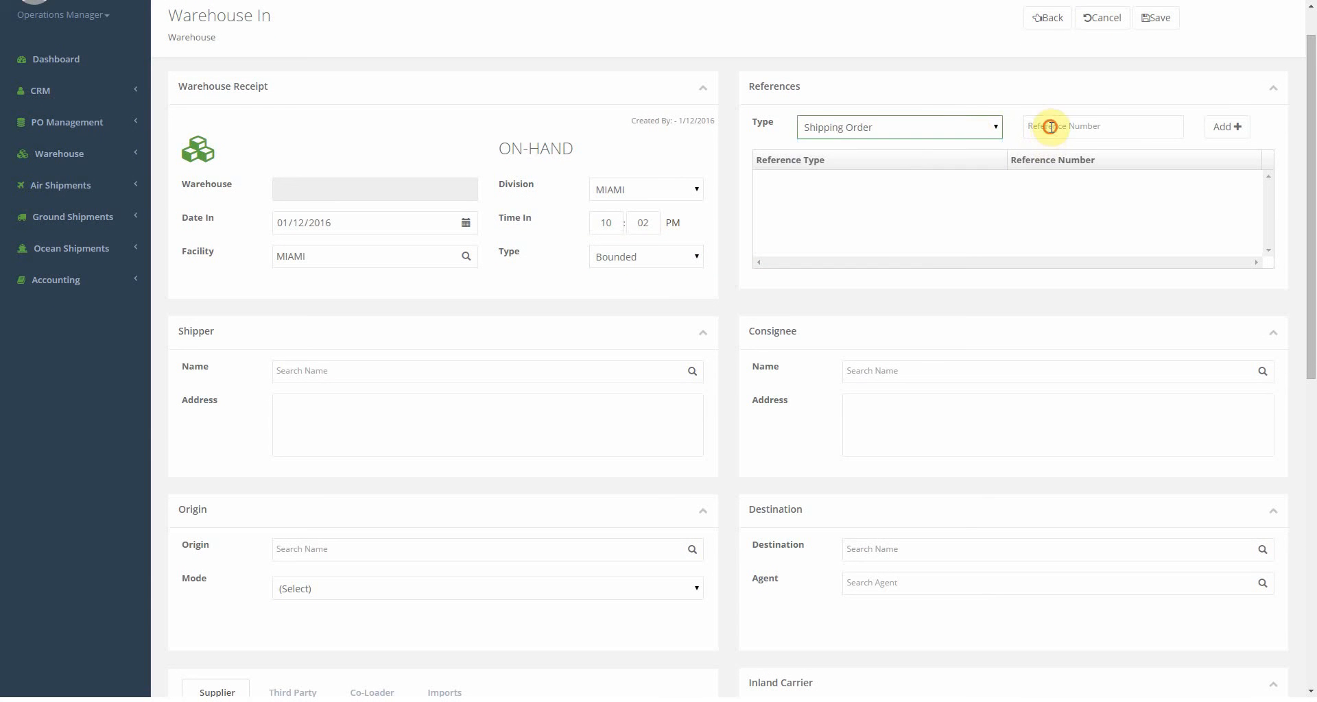
pyautogui.click(1049, 128)
pyautogui.write('SO-')
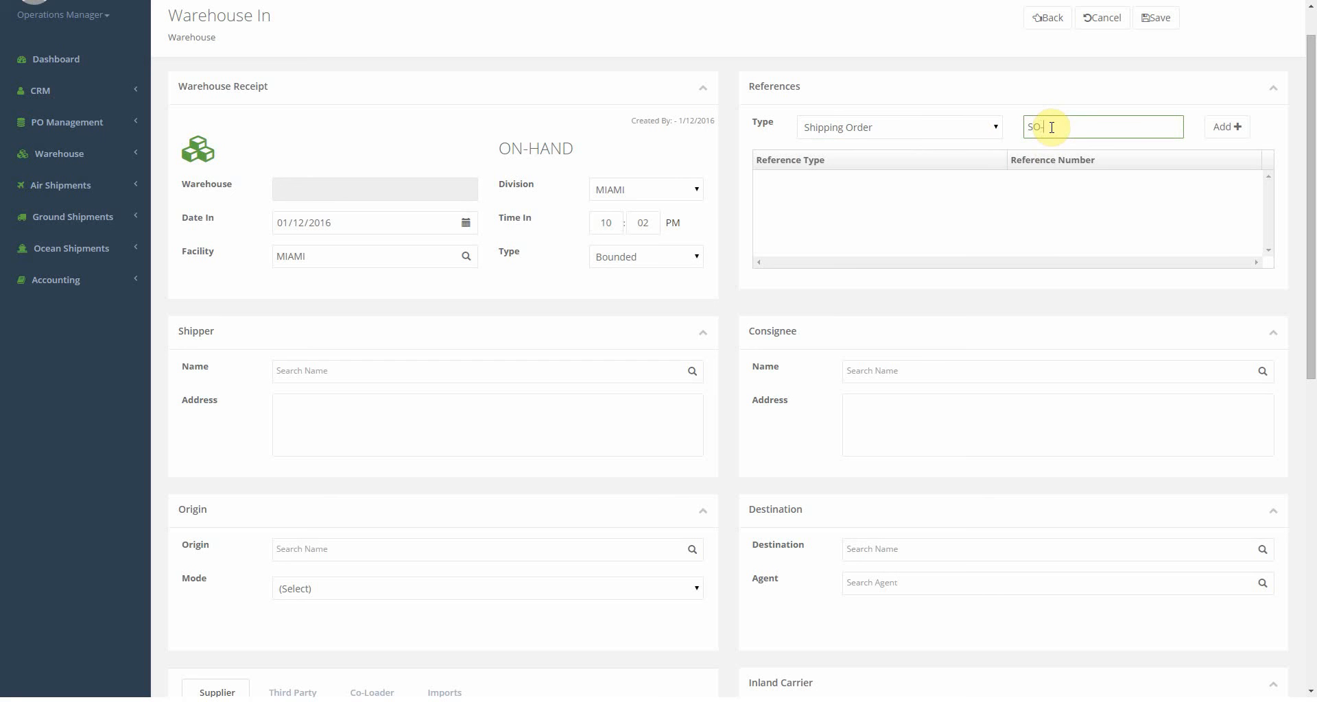
pyautogui.write('12345')
pyautogui.click(1211, 125)
pyautogui.click(996, 130)
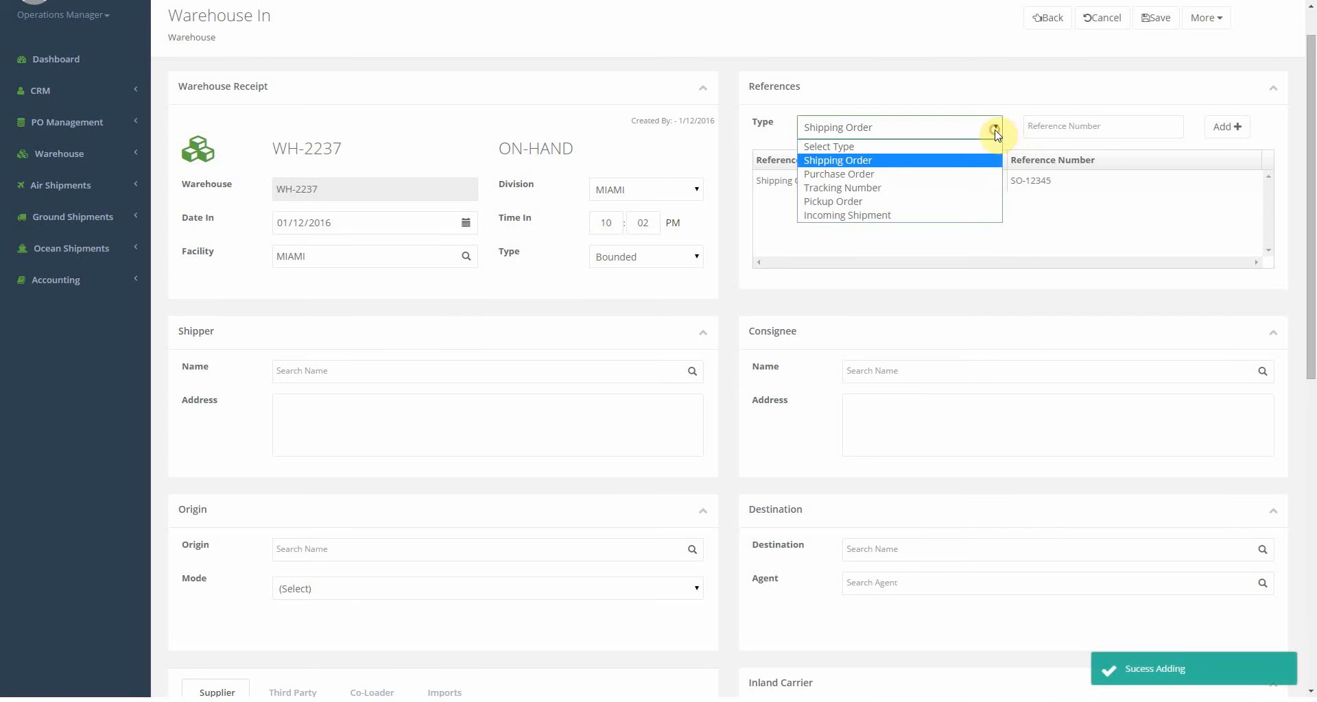
pyautogui.click(899, 187)
pyautogui.click(1074, 129)
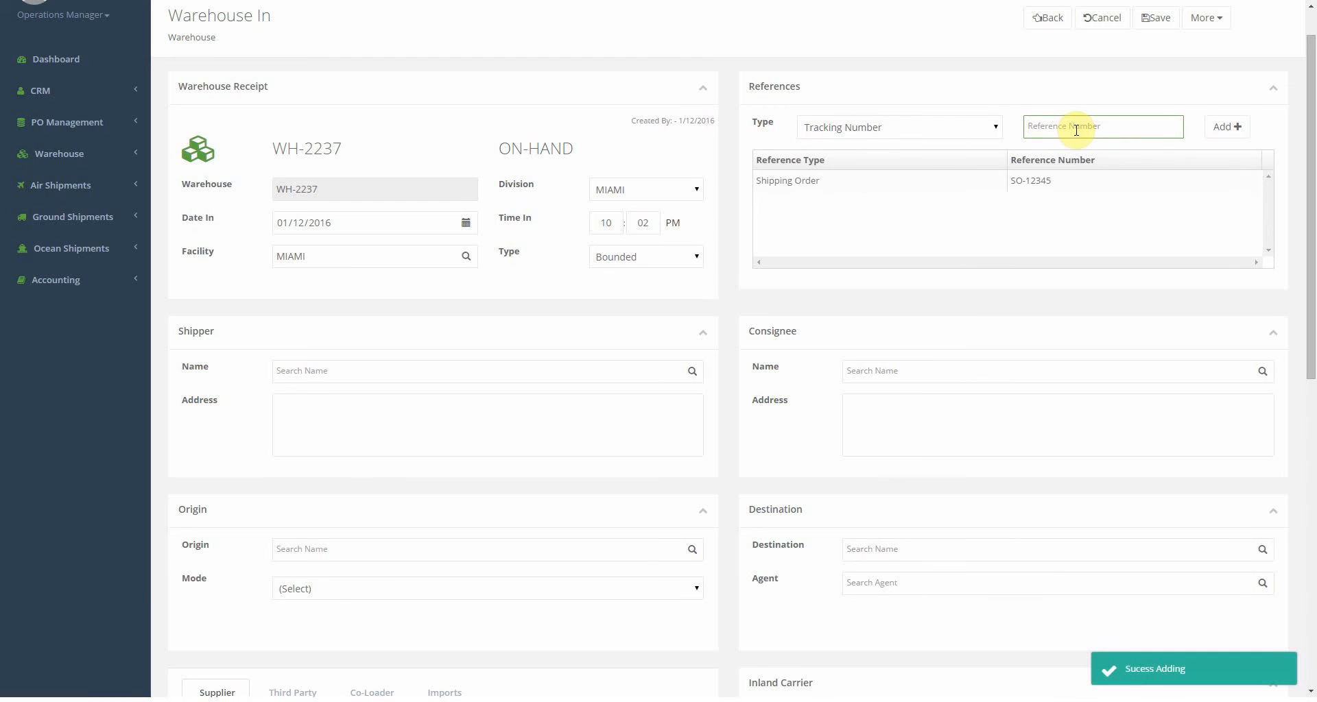
pyautogui.write('1001914133760007870500000000000000')
pyautogui.press('Return')
pyautogui.write('1001914133760007870500000000000000')
pyautogui.press('Return')
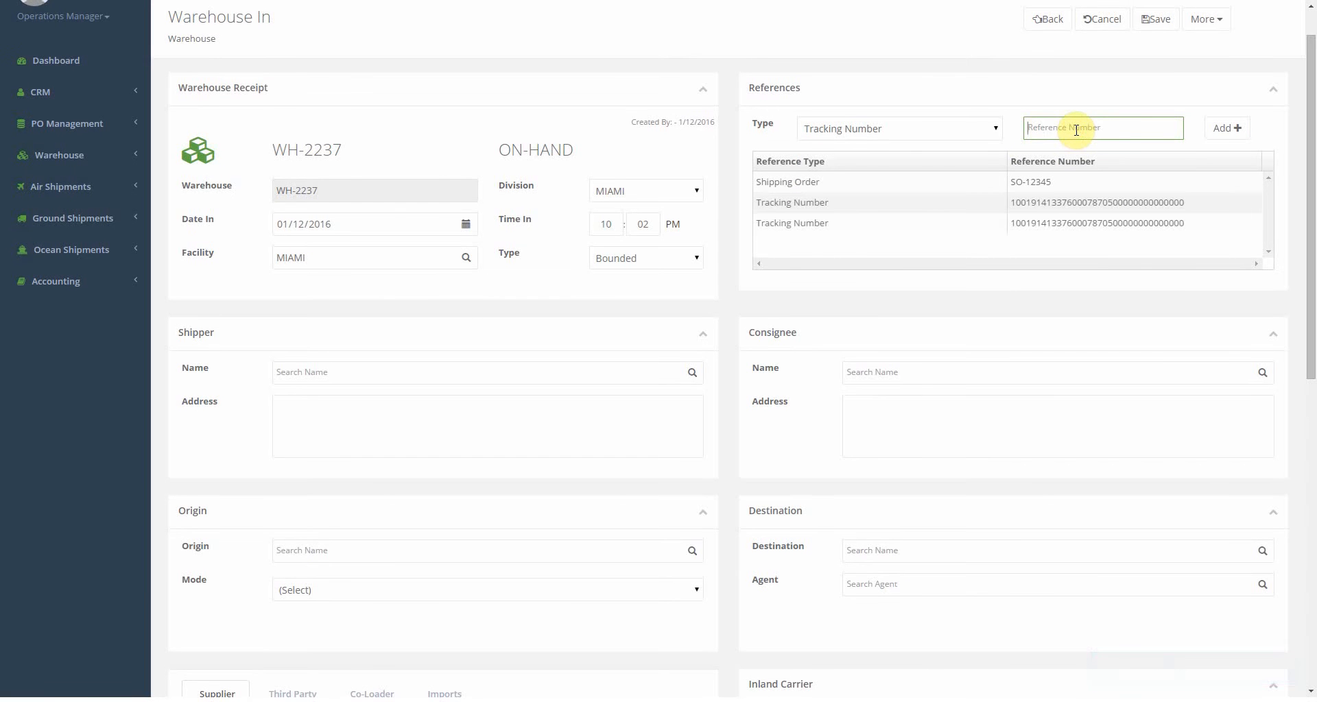
pyautogui.write('1001914133760007870500000000000000')
pyautogui.press('Return')
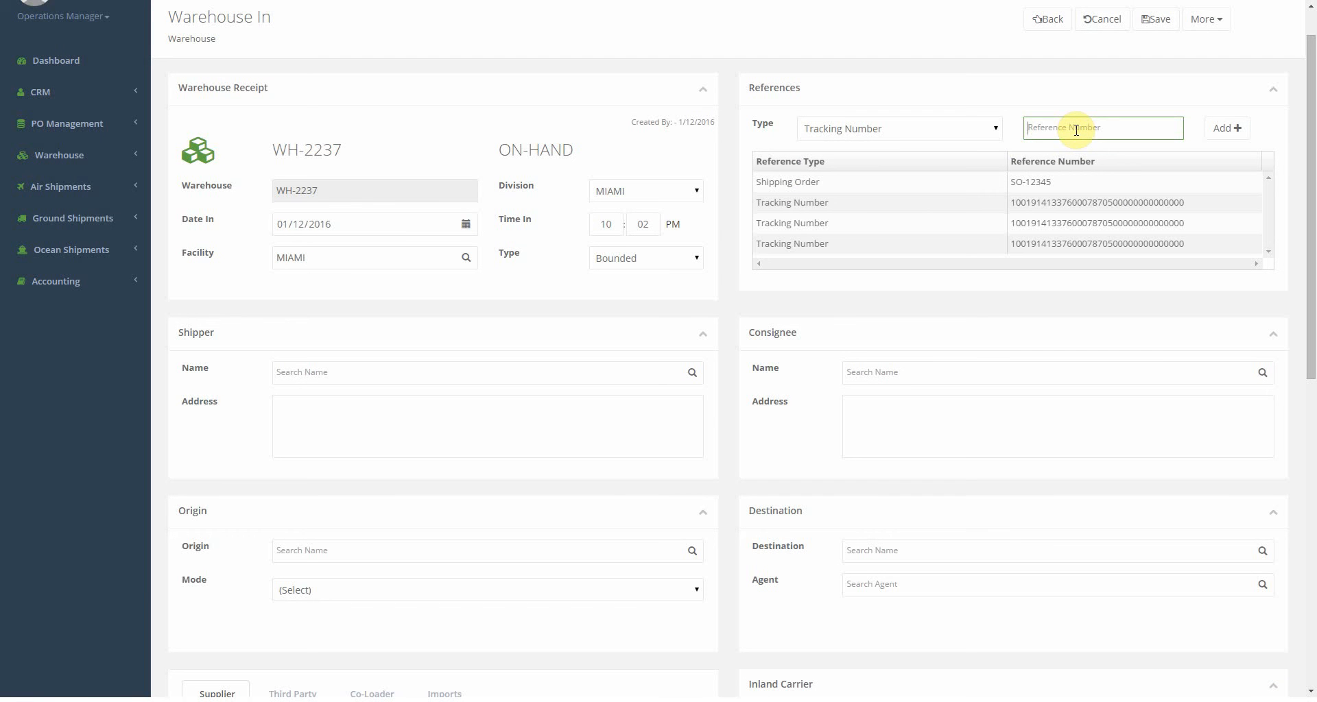
# Set Shipper SAMPLE SHIPPER, Consignee SAMPLE CONSIGNEE and Agent SAMPLE AGENT.
pyautogui.click(426, 370)
pyautogui.write('SA')
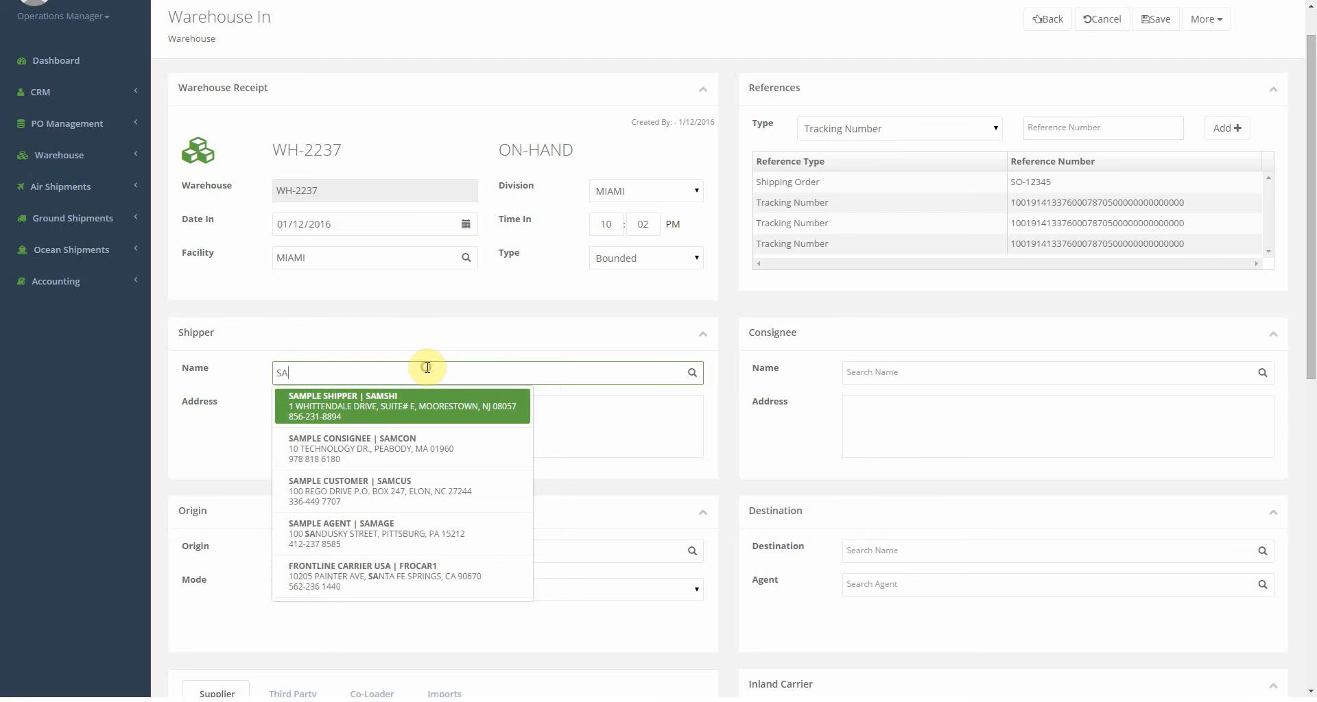
pyautogui.write('MPLE SHIPPER')
pyautogui.press('Return')
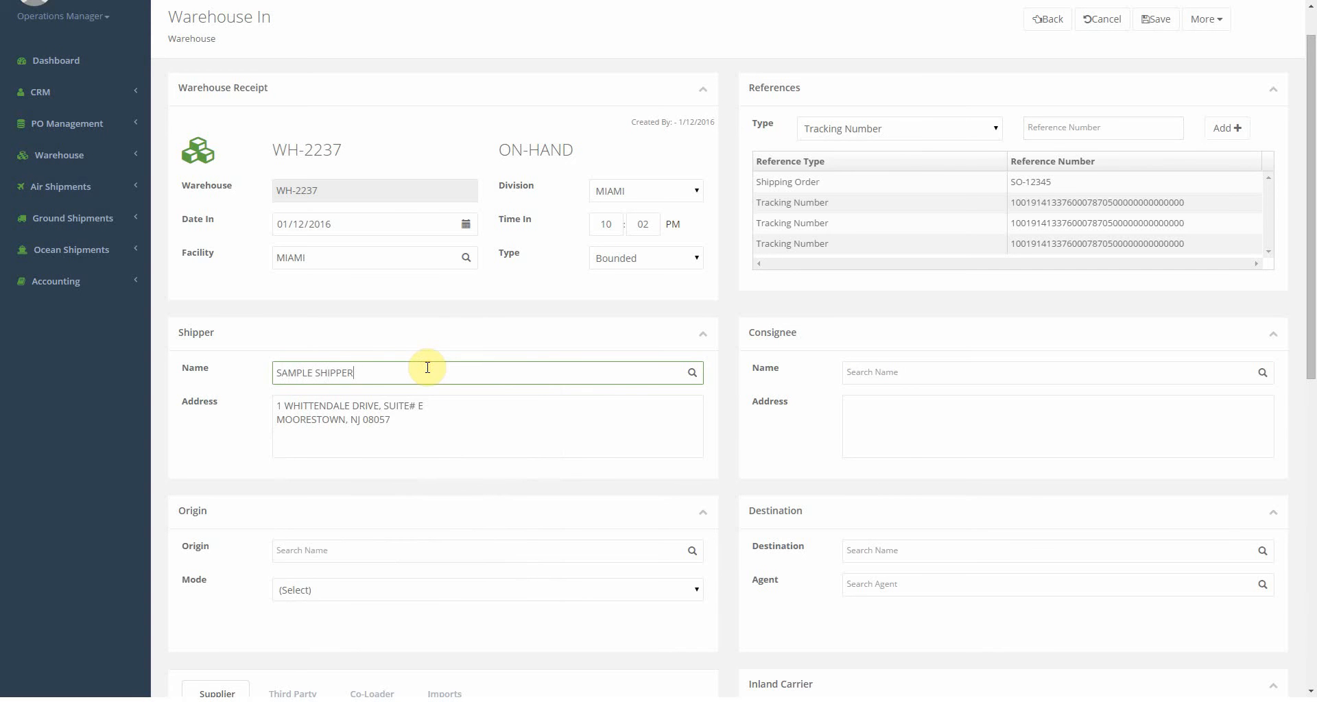
pyautogui.click(852, 374)
pyautogui.write('SAMPLE')
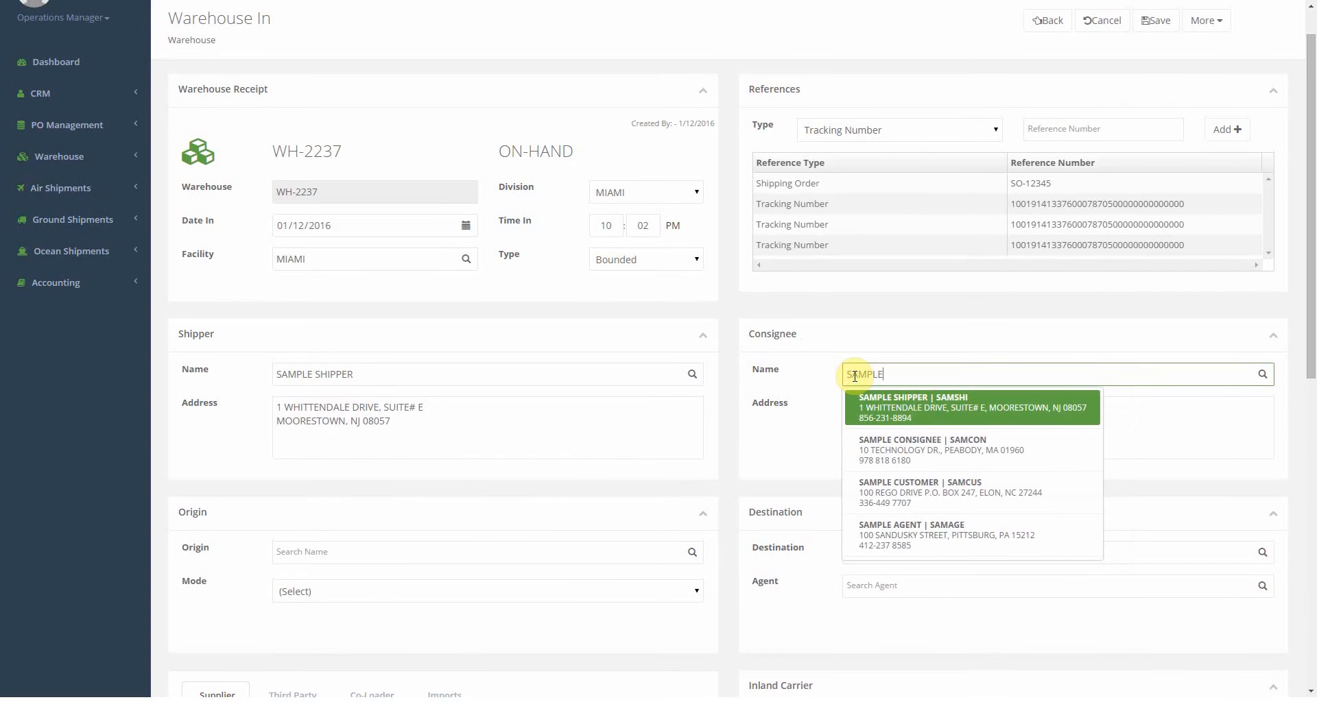
pyautogui.write(' CONSIGNEE')
pyautogui.press('Return')
pyautogui.scroll(-2, 817, 421)
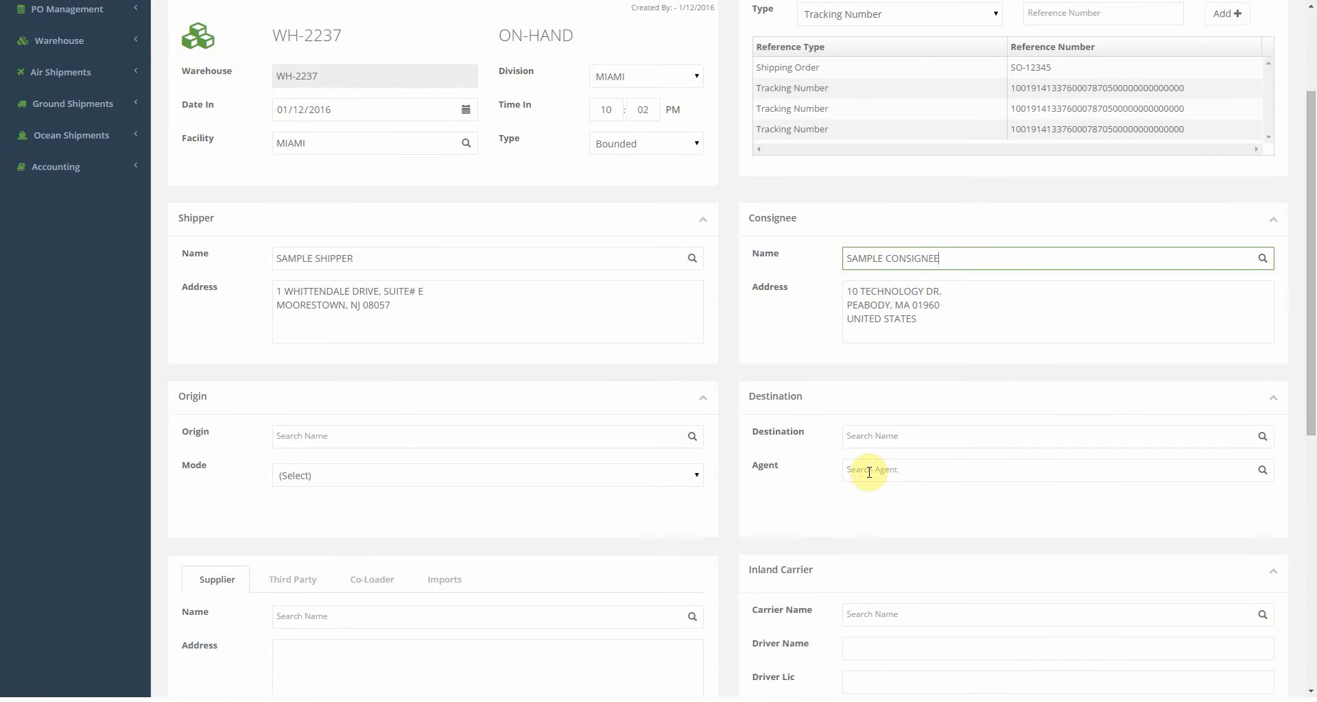
pyautogui.click(869, 471)
pyautogui.write('SAMPLE DE')
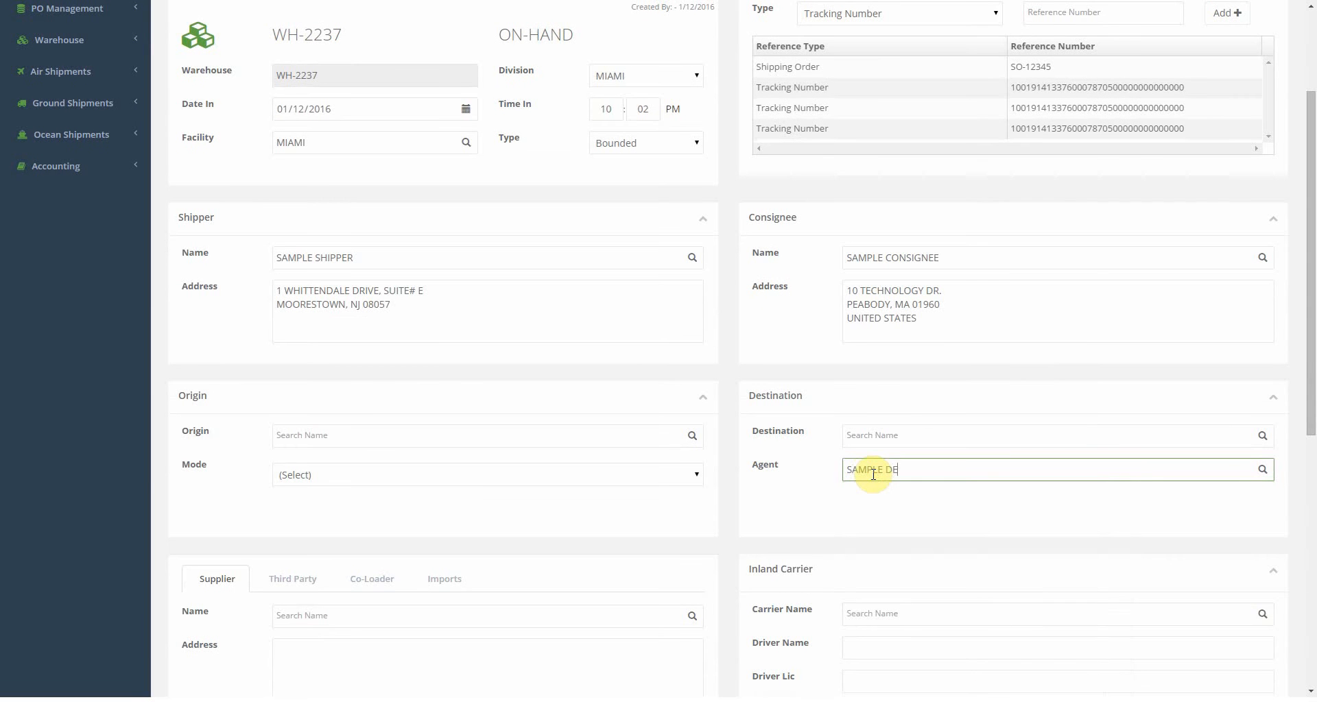
pyautogui.press('BackSpace')
pyautogui.press('BackSpace')
pyautogui.write('AG')
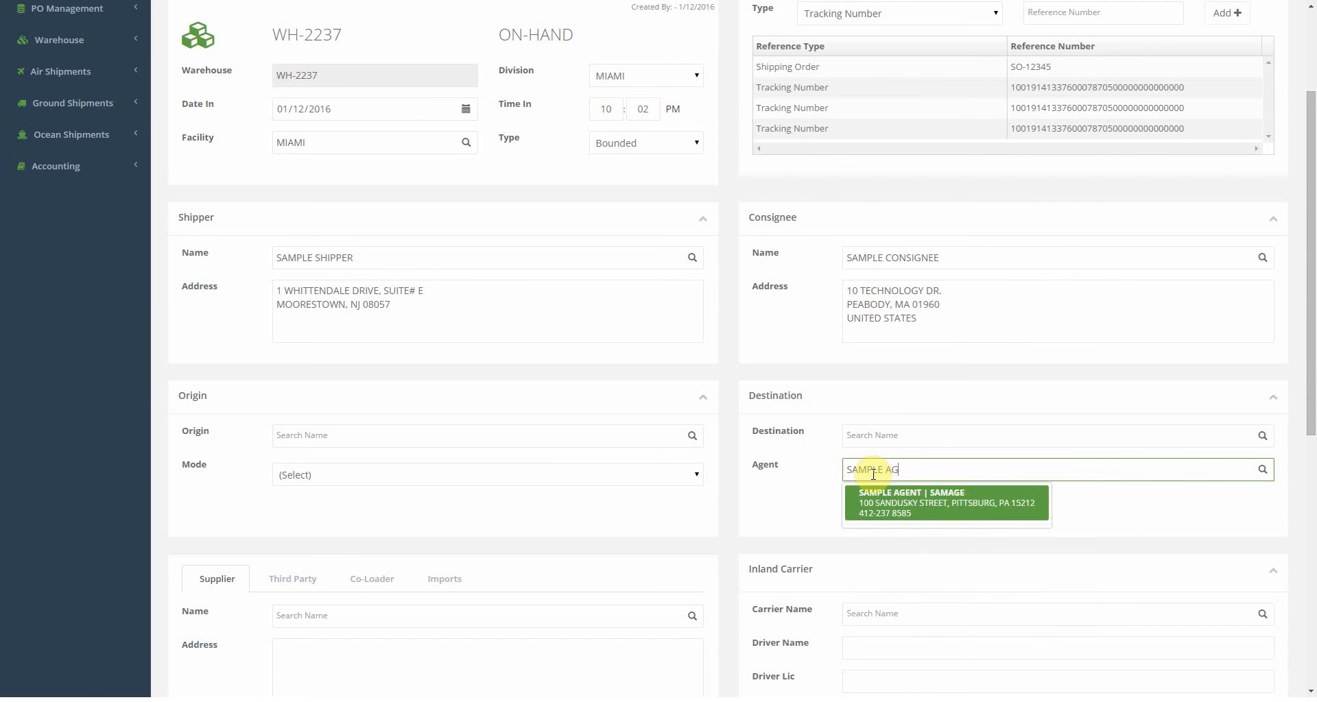
pyautogui.press('Return')
# Set mode AIR with origin MIA and destination GIG.
pyautogui.click(535, 474)
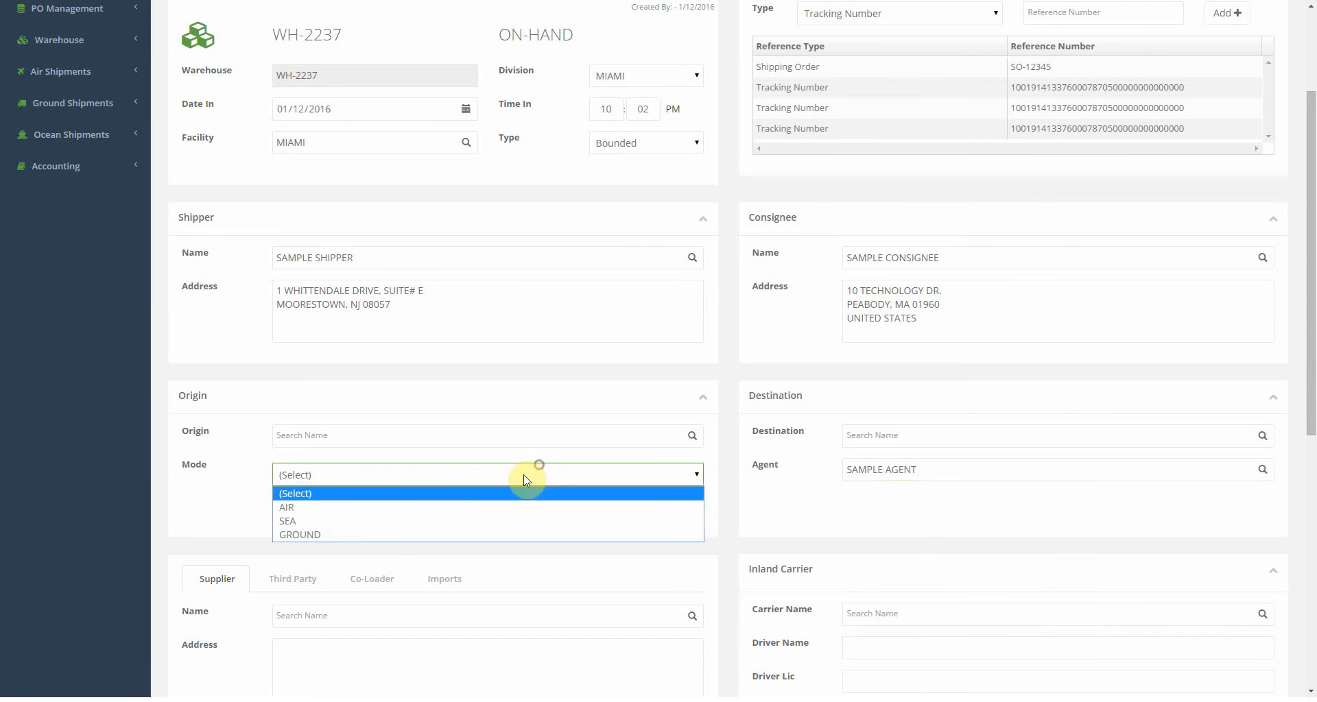
pyautogui.click(336, 515)
pyautogui.click(335, 436)
pyautogui.write('MIA')
pyautogui.press('Return')
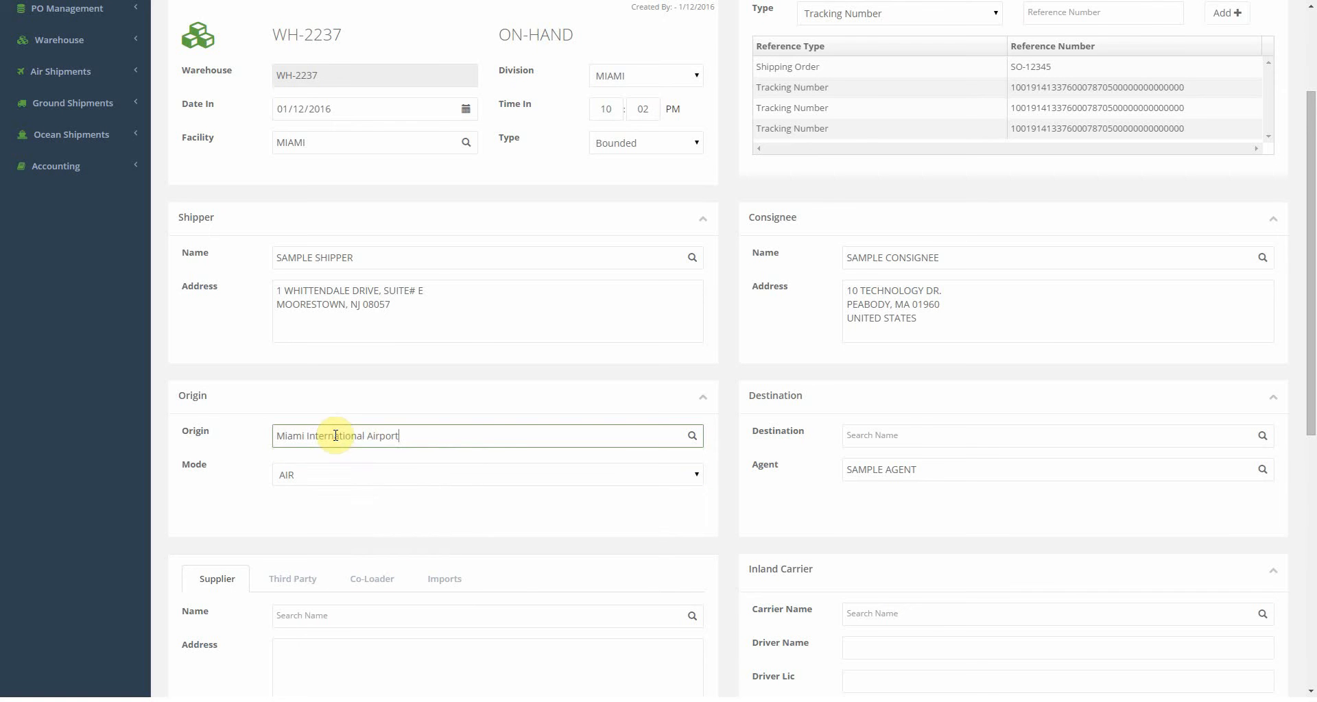
pyautogui.click(902, 436)
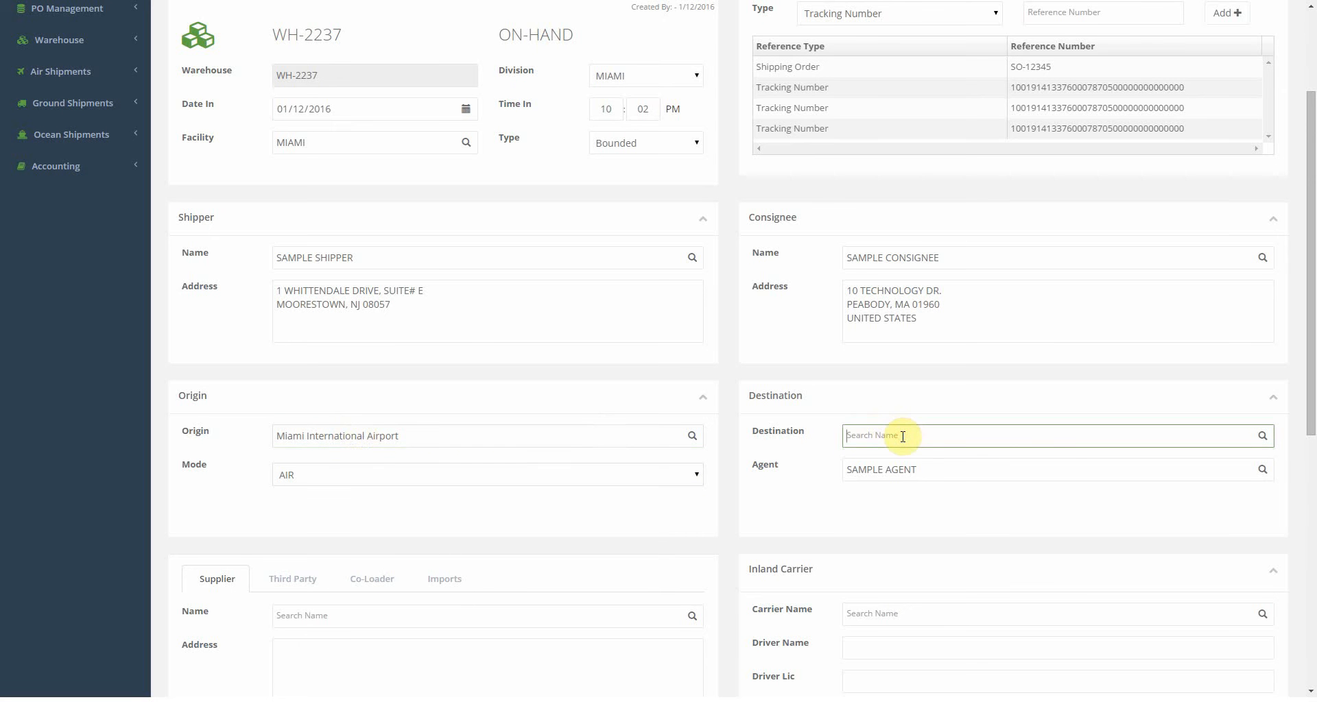
pyautogui.write('GIG')
pyautogui.press('Return')
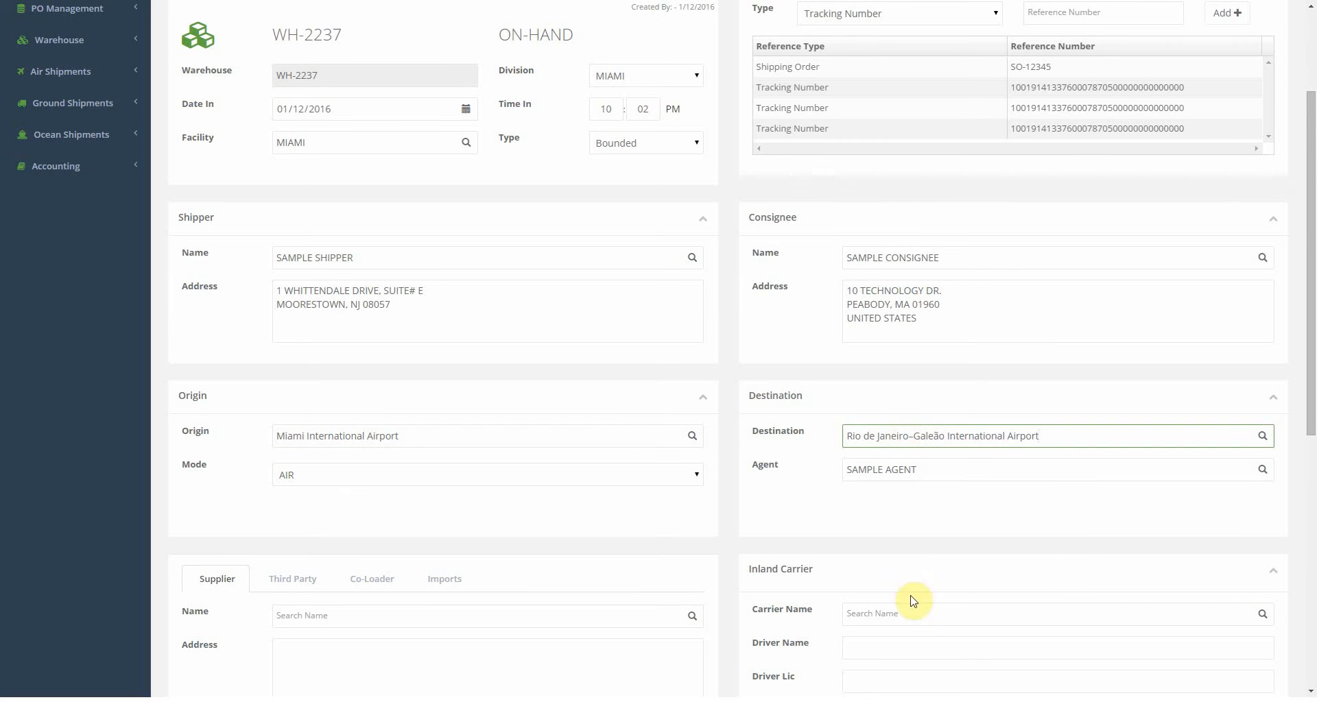
# Set the inland carrier to FEDERAL EXPRESS.
pyautogui.scroll(-4, 908, 593)
pyautogui.click(872, 327)
pyautogui.write('FED')
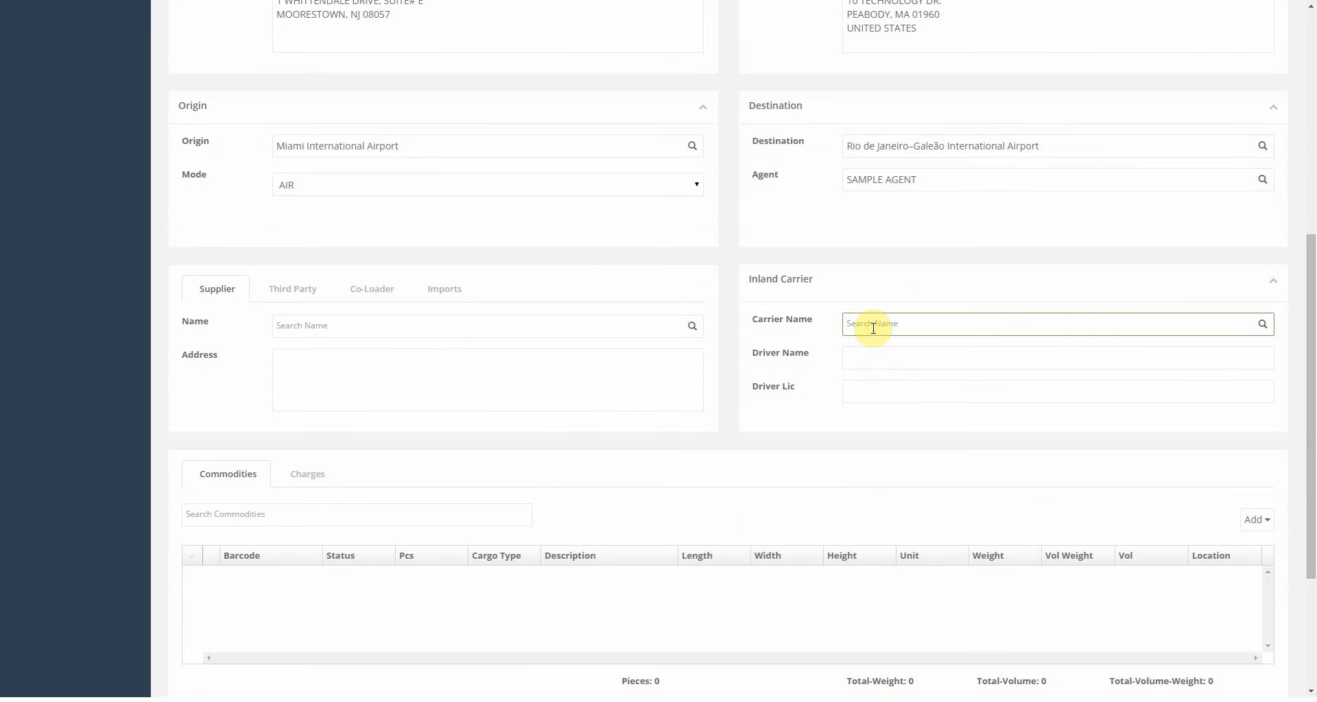
pyautogui.press('Return')
pyautogui.click(877, 357)
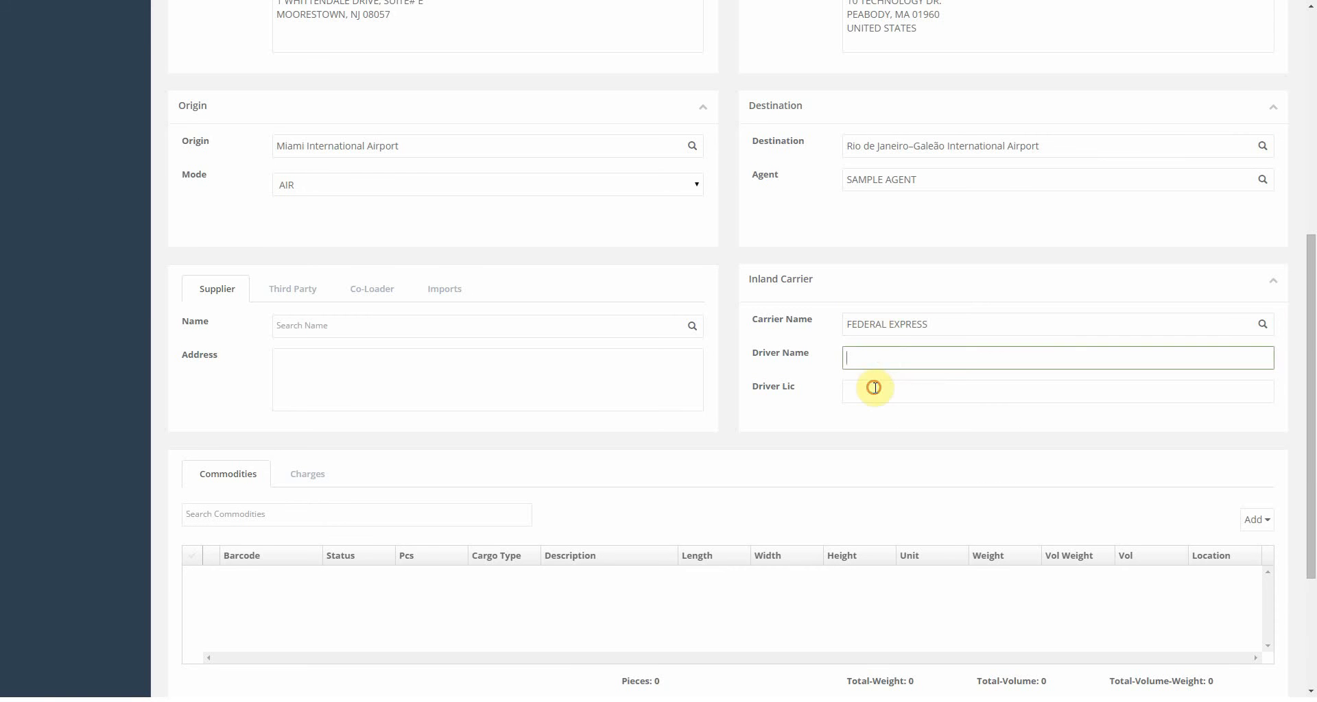
pyautogui.click(875, 388)
pyautogui.scroll(-3, 875, 388)
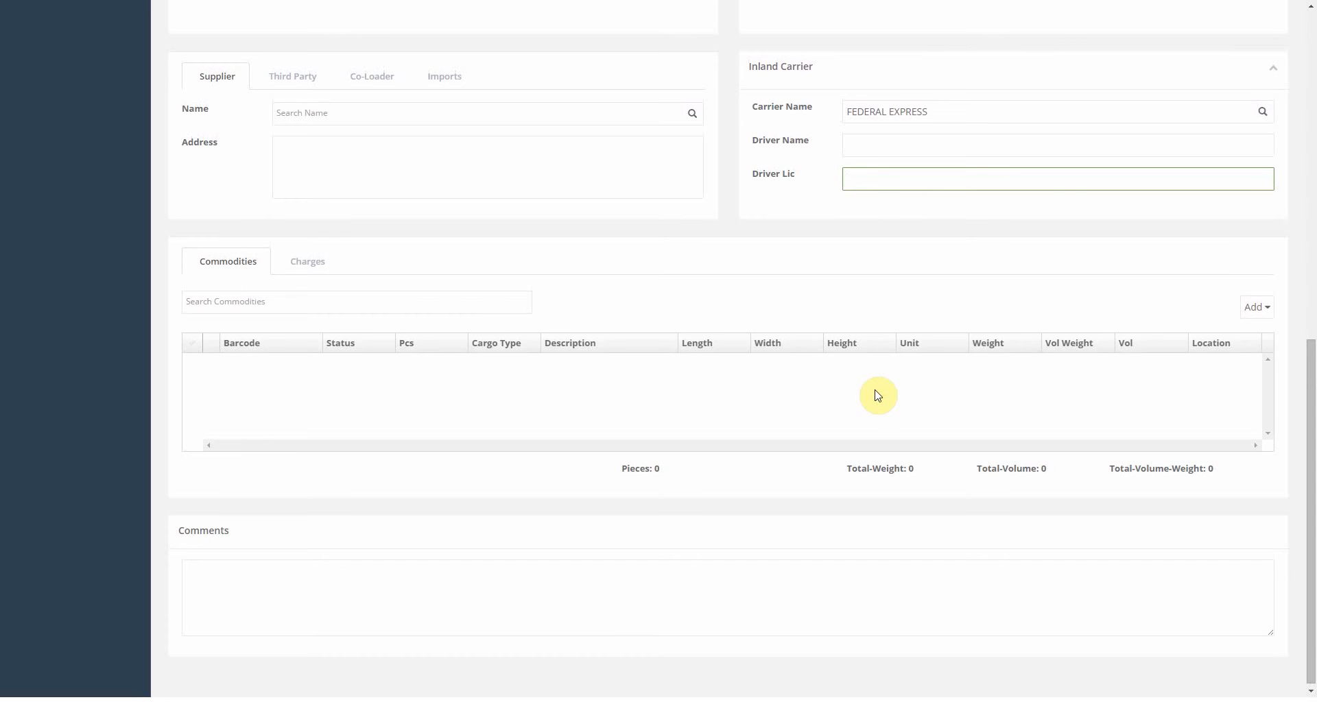
# Choose Add Commodity from the Commodities tab's Add dropdown.
pyautogui.click(1256, 308)
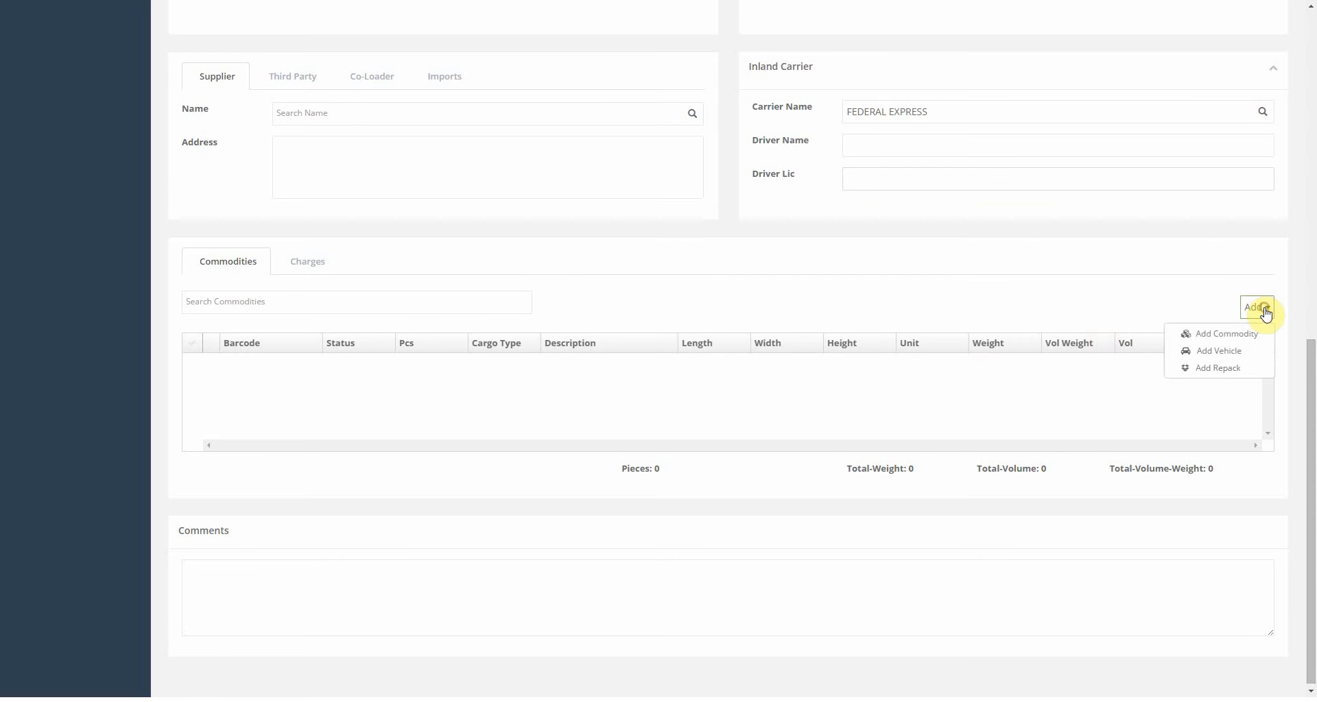
pyautogui.click(1228, 341)
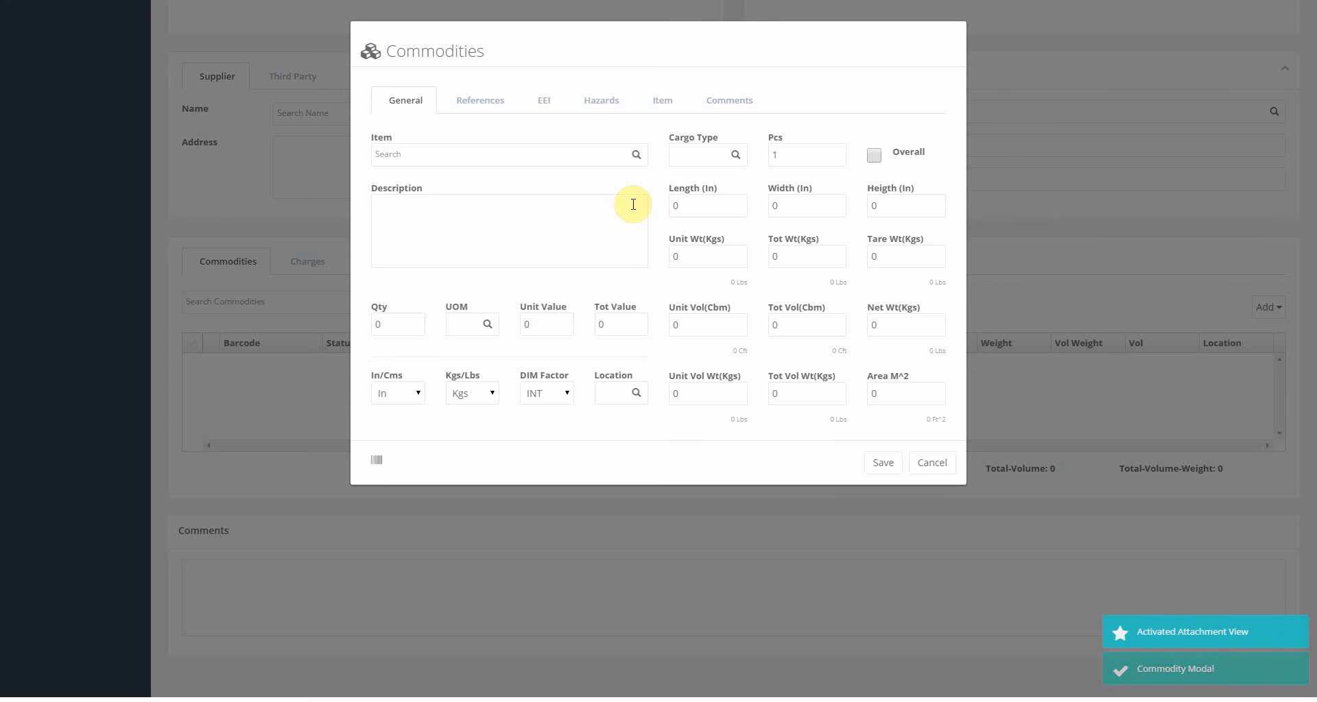
# Pick the PC Display item (684684) and check its description and dimensions.
pyautogui.click(557, 154)
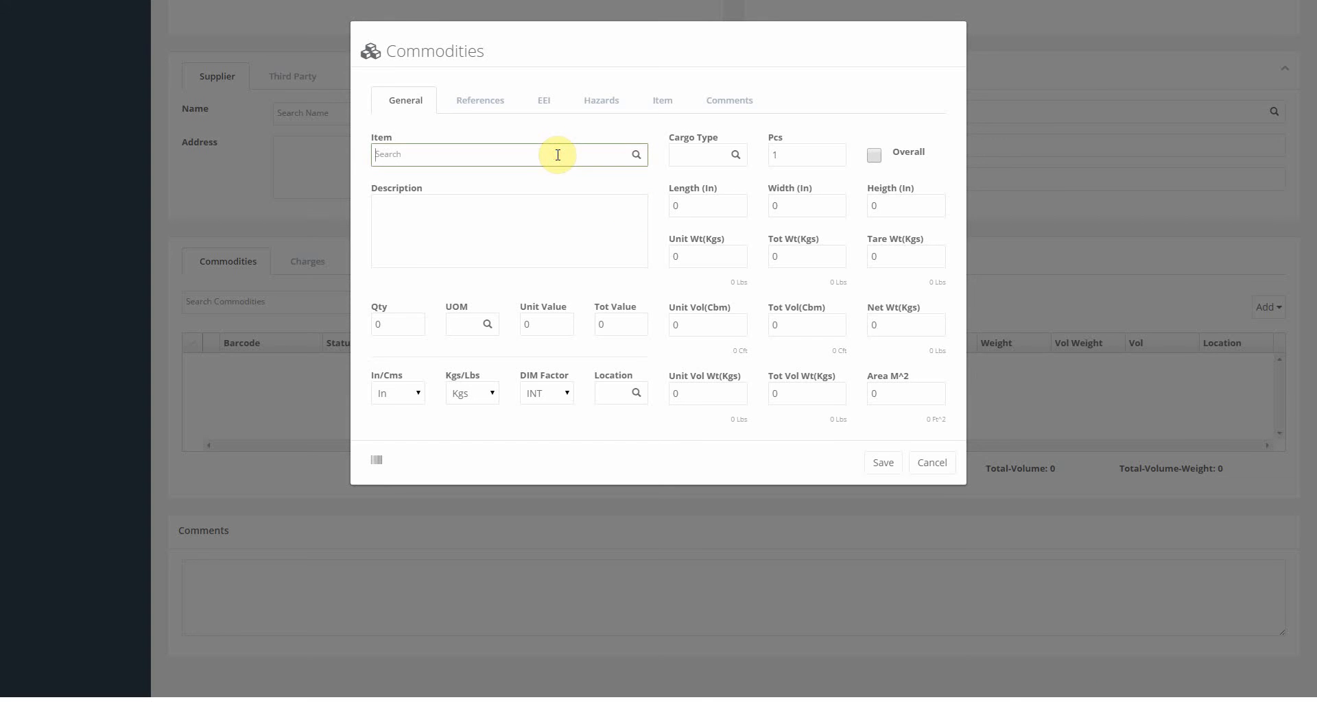
pyautogui.write('PC')
pyautogui.press('Down')
pyautogui.press('Down')
pyautogui.press('Down')
pyautogui.press('Up')
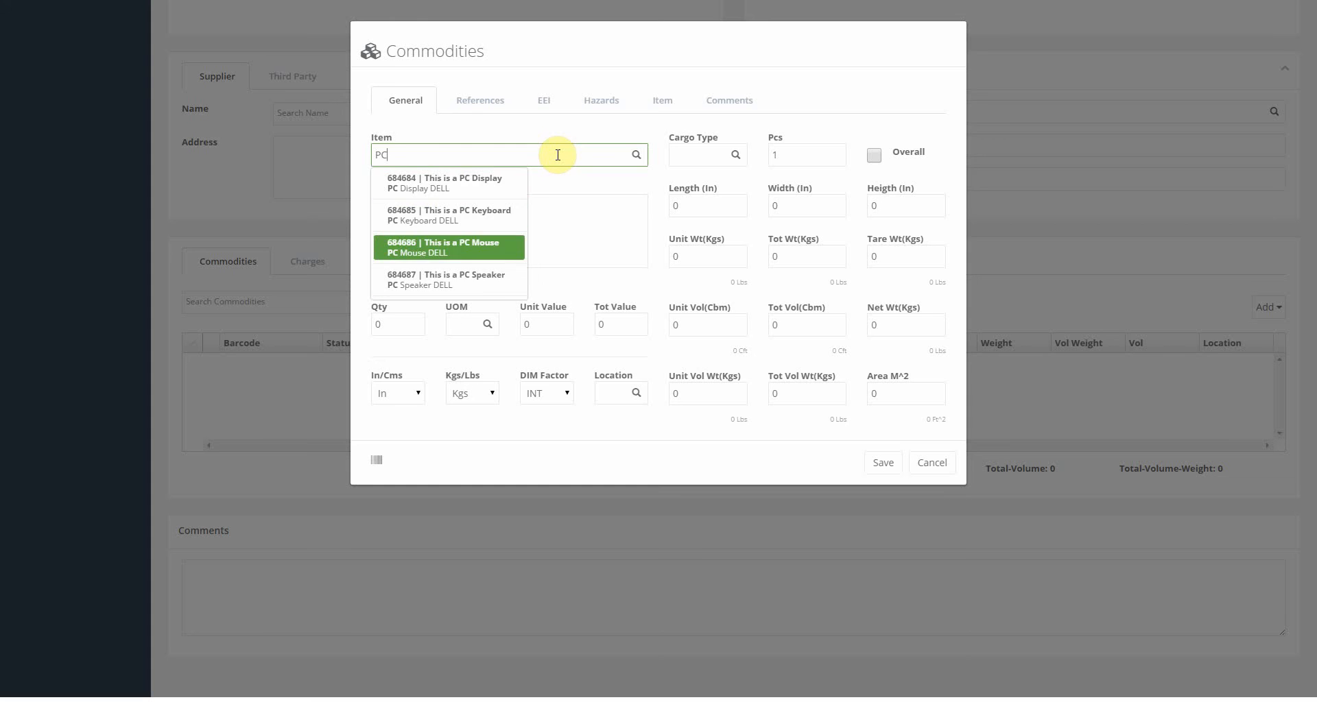
pyautogui.press('Up')
pyautogui.press('Up')
pyautogui.press('Return')
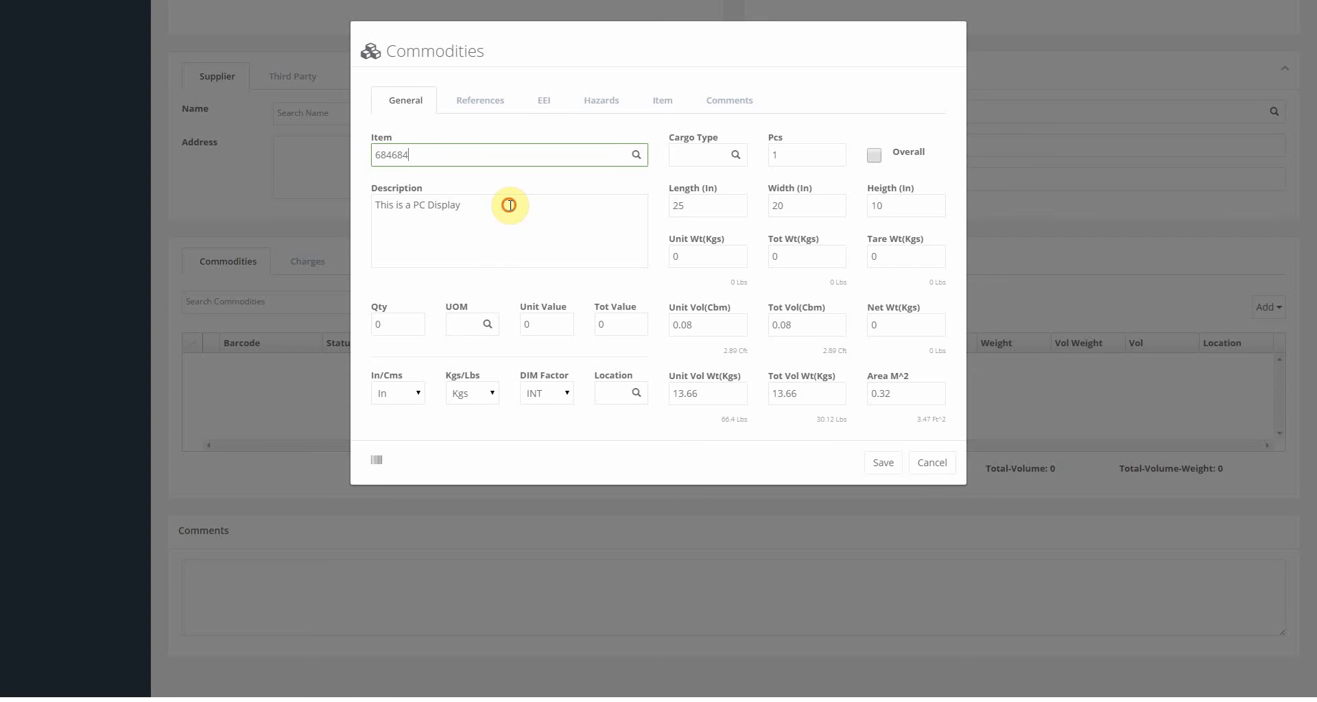
pyautogui.moveTo(508, 204); pyautogui.dragTo(355, 209)
pyautogui.click(713, 207)
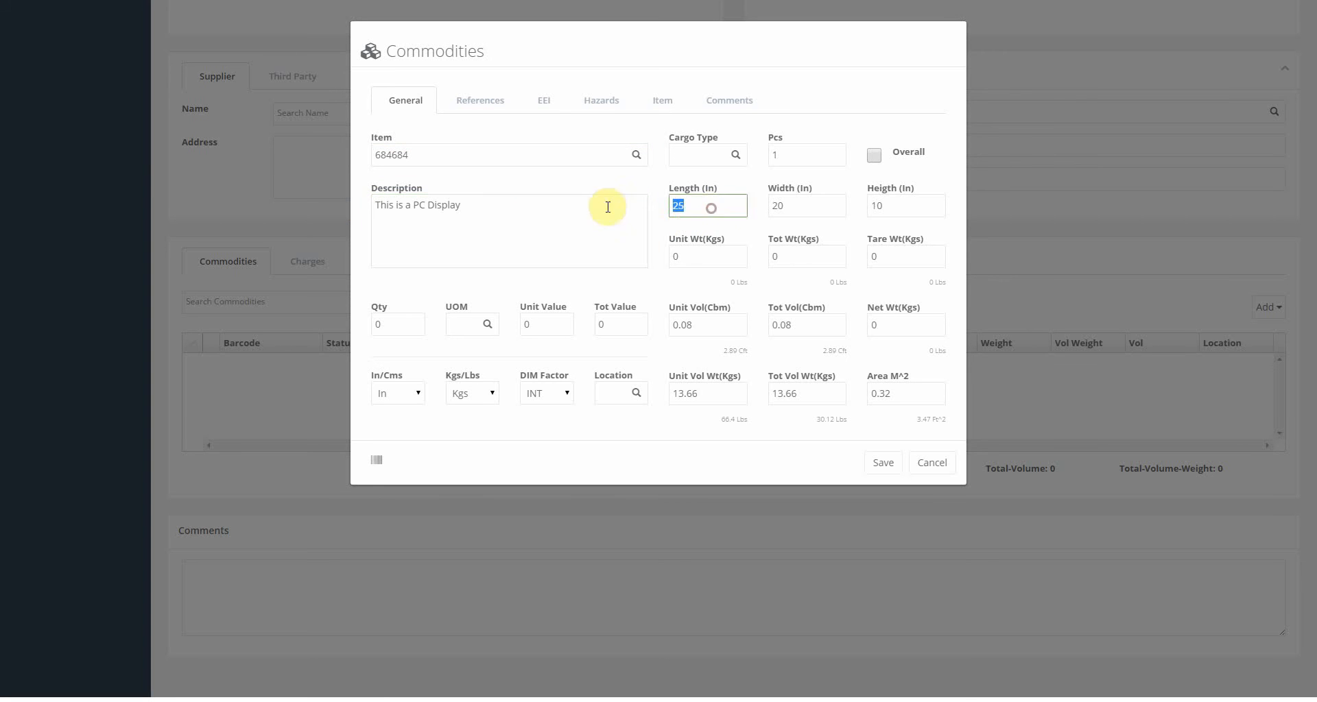
pyautogui.click(800, 206)
pyautogui.click(909, 207)
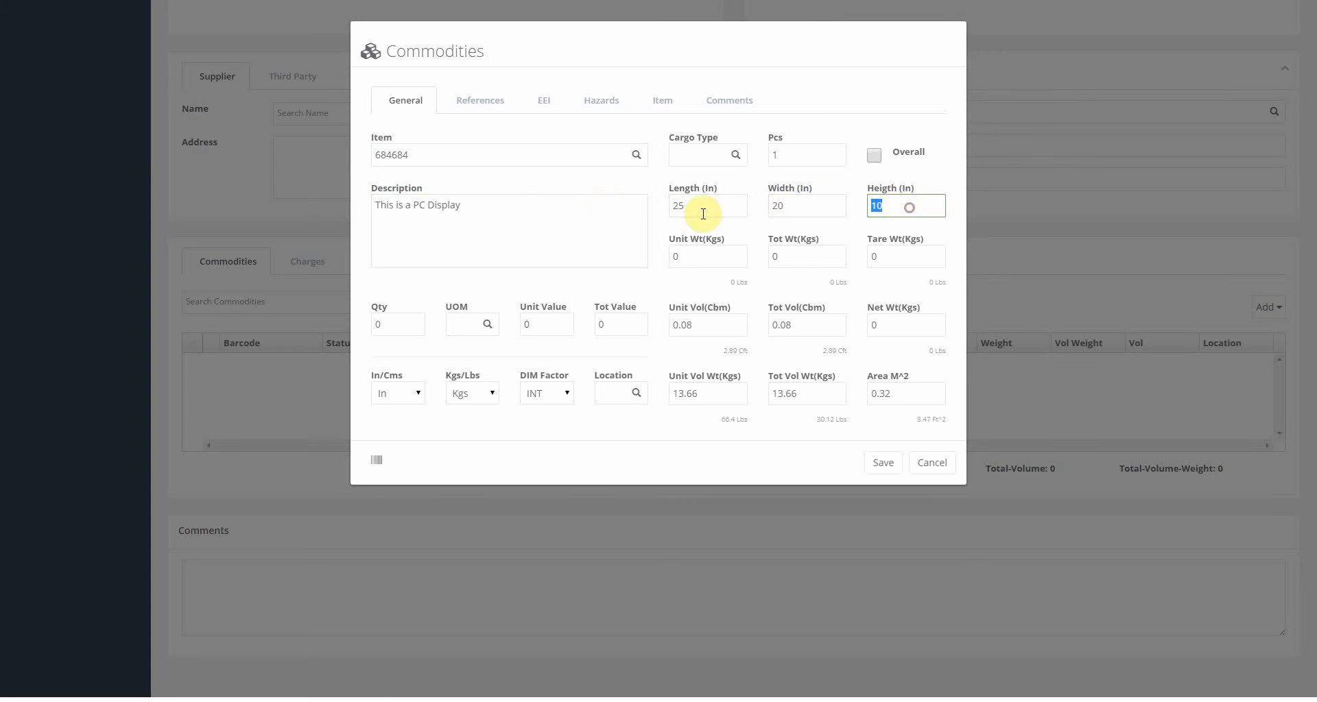
# Set Cargo Type to BOXES and Unit Wt to 150.
pyautogui.click(698, 156)
pyautogui.write('bo')
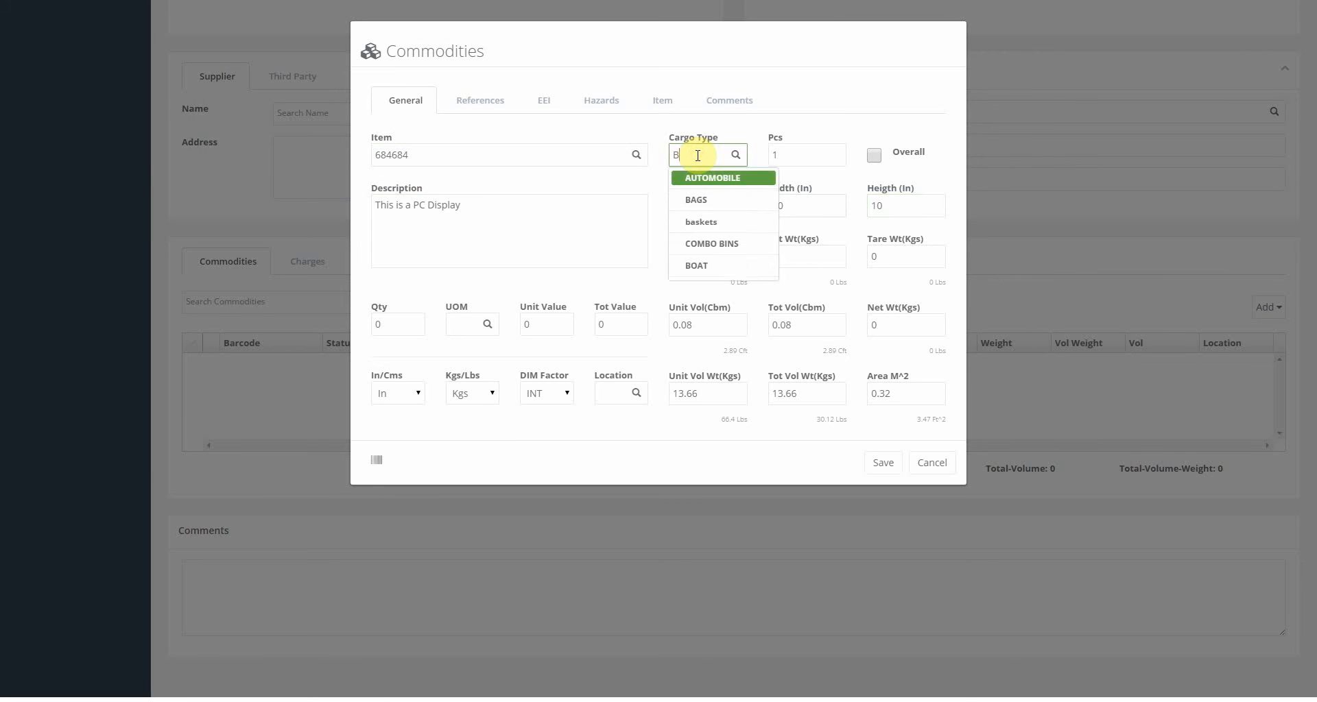
pyautogui.press('Down')
pyautogui.press('Down')
pyautogui.press('Return')
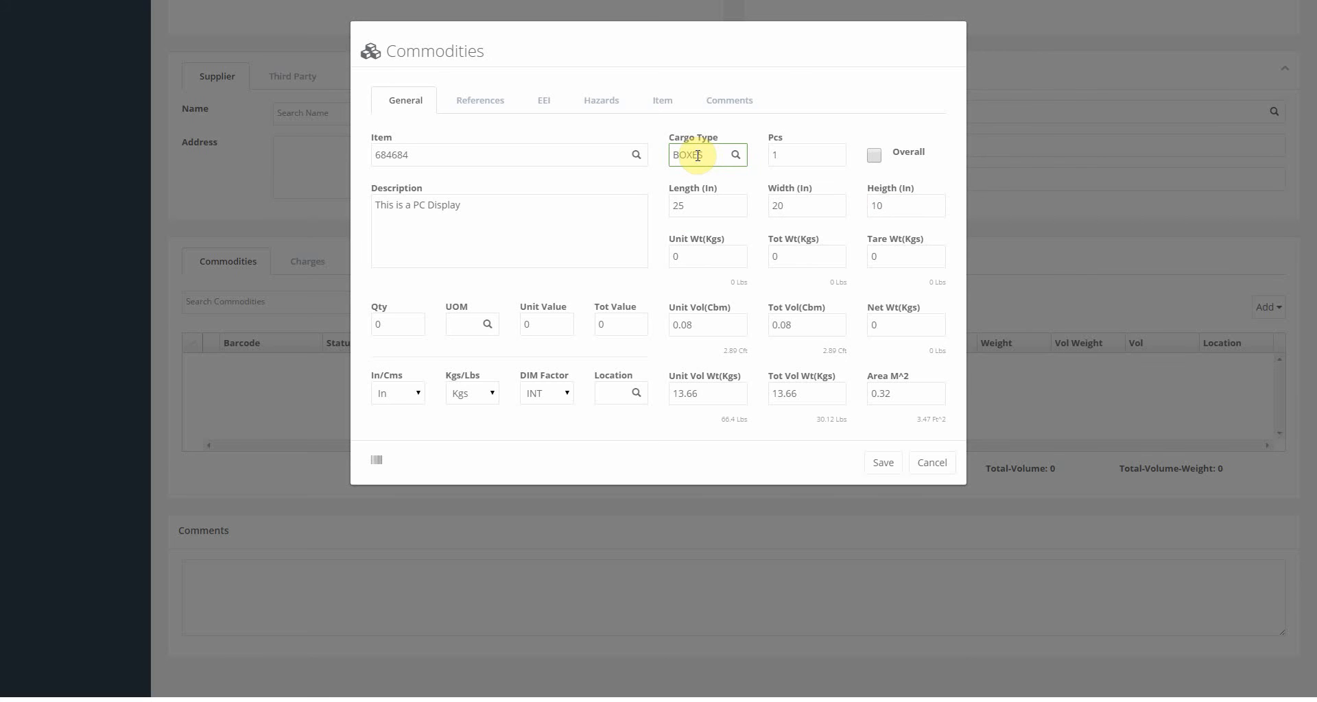
pyautogui.click(789, 154)
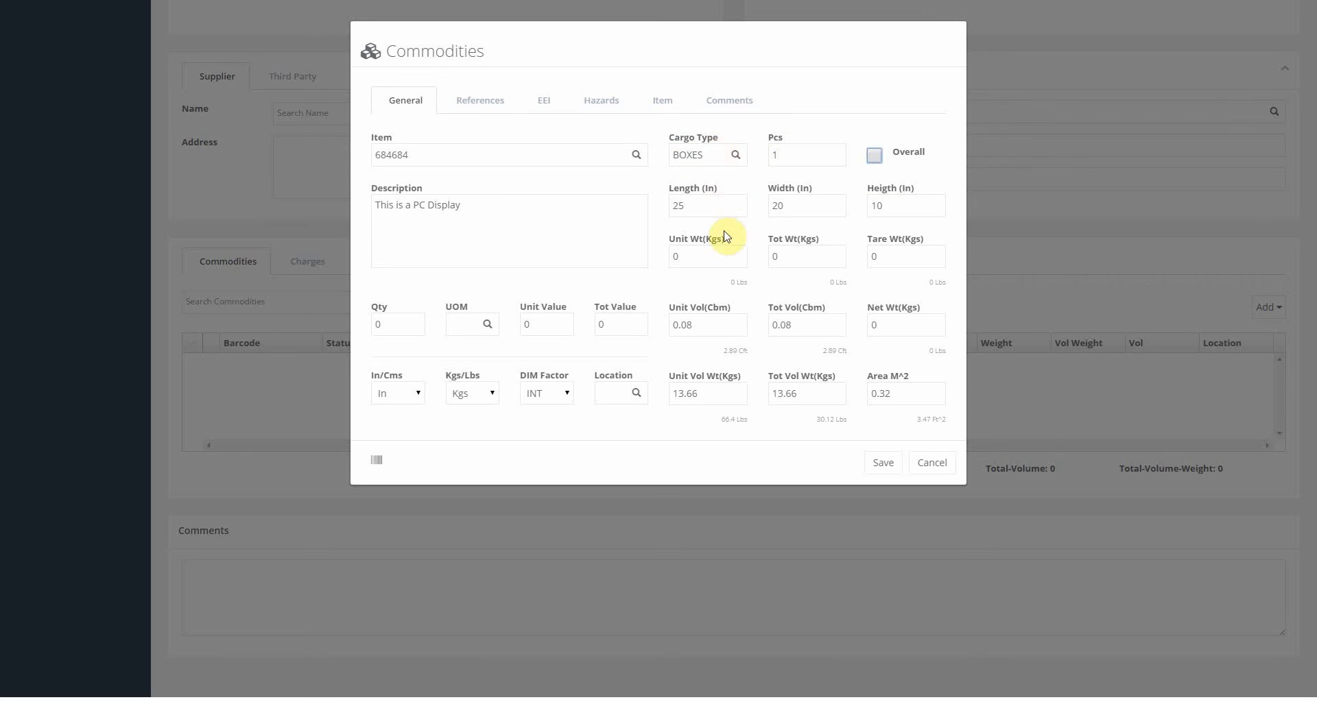
pyautogui.click(696, 255)
pyautogui.write('150')
pyautogui.press('Tab')
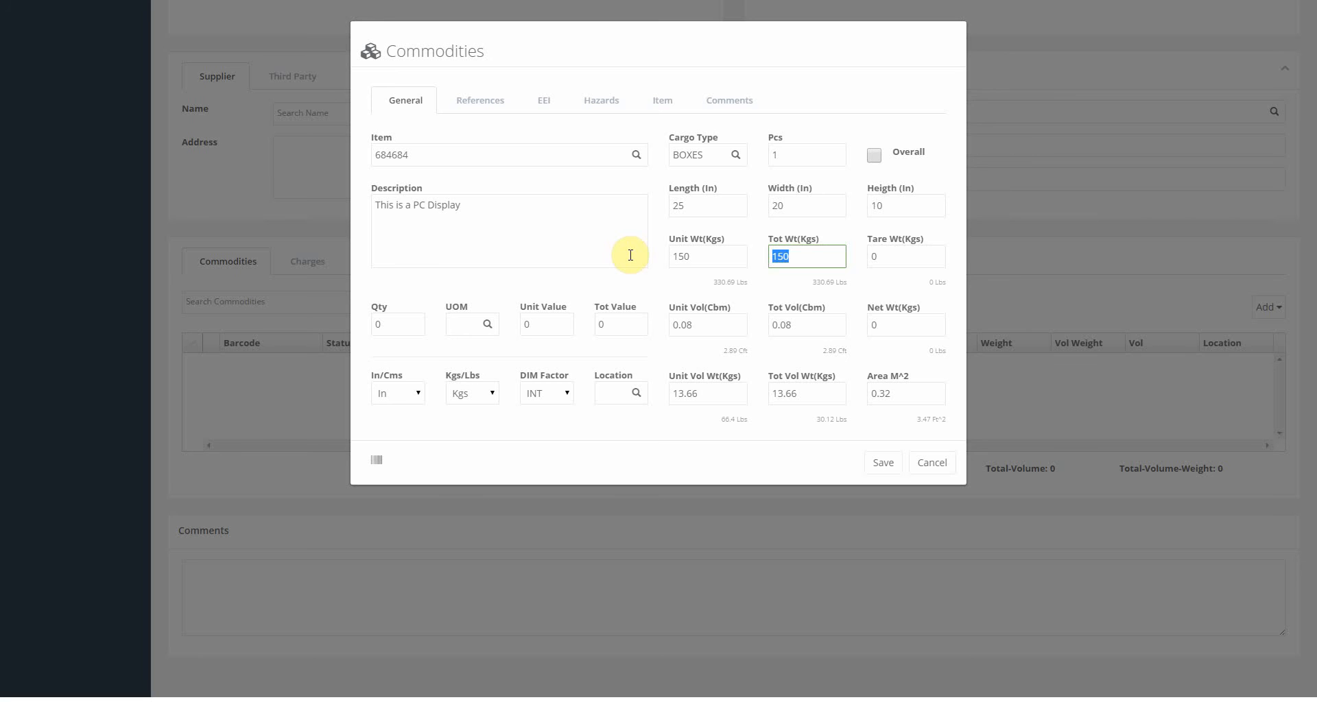
# Set Qty 3, UOM BOXES and Unit Value 500.
pyautogui.click(408, 320)
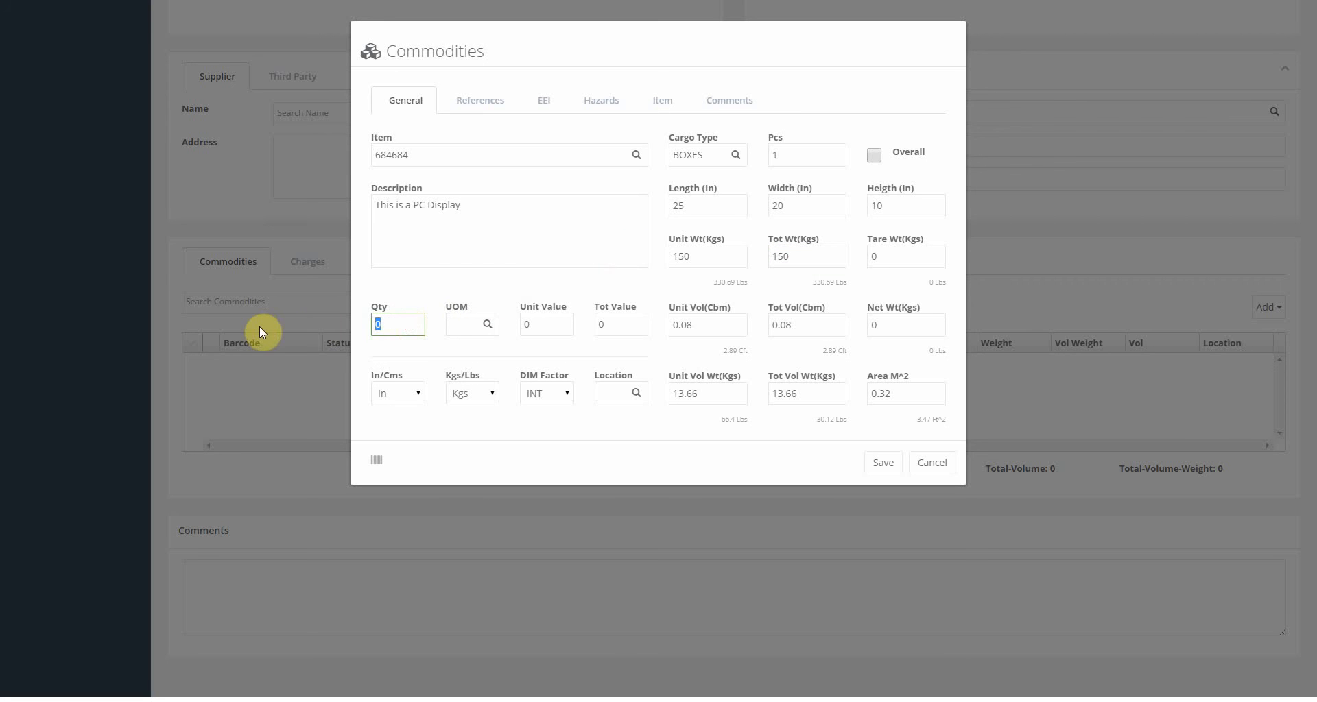
pyautogui.write('3')
pyautogui.press('Tab')
pyautogui.write('BOXE')
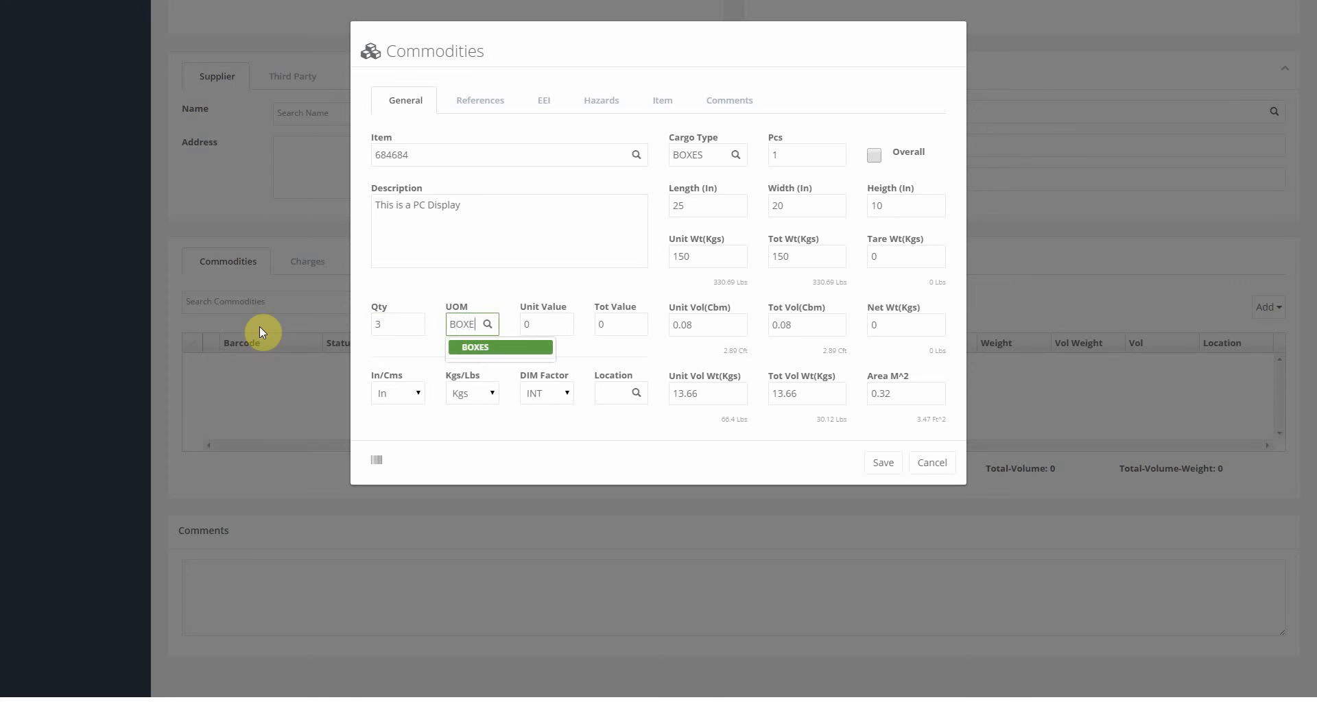
pyautogui.press('Return')
pyautogui.press('Tab')
pyautogui.write('5')
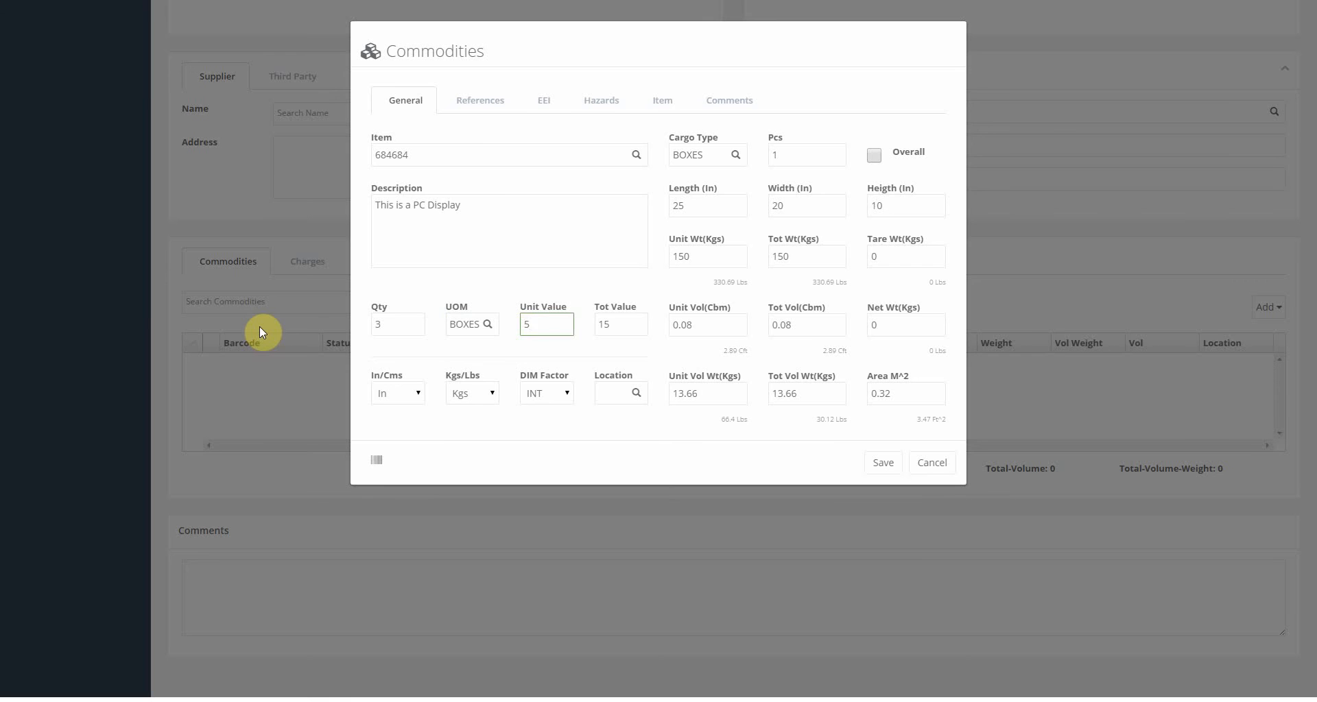
pyautogui.write('00')
pyautogui.press('Tab')
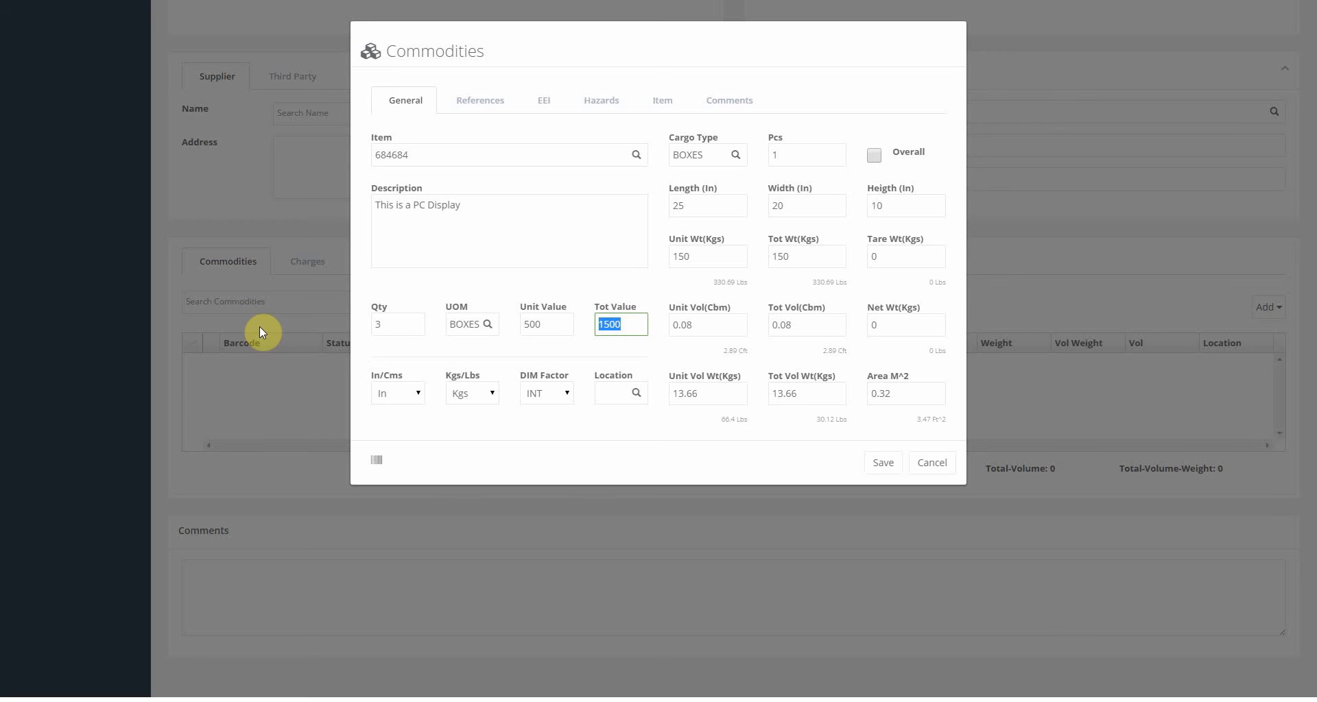
pyautogui.click(407, 368)
# Keep units at inches and kilograms and set the location to L1B1.
pyautogui.click(415, 393)
pyautogui.click(409, 422)
pyautogui.click(475, 395)
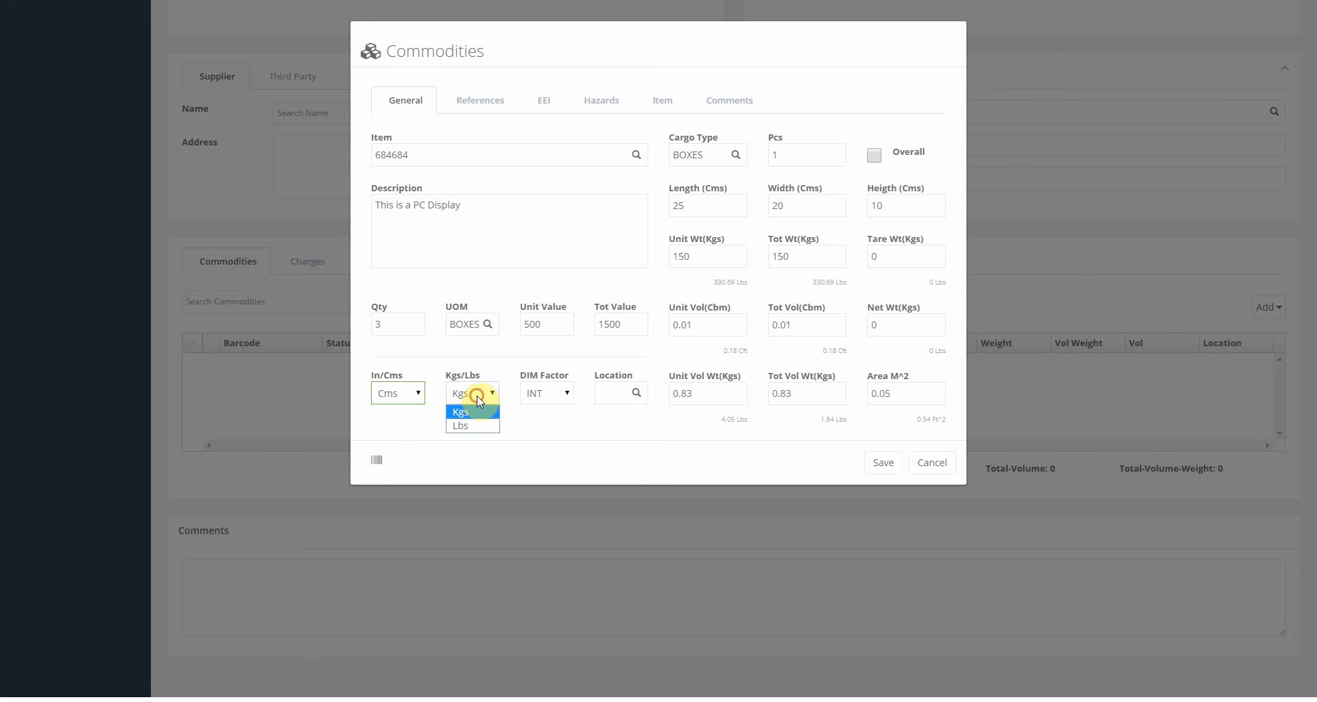
pyautogui.click(470, 424)
pyautogui.click(480, 394)
pyautogui.click(473, 411)
pyautogui.click(418, 394)
pyautogui.click(405, 410)
pyautogui.click(614, 392)
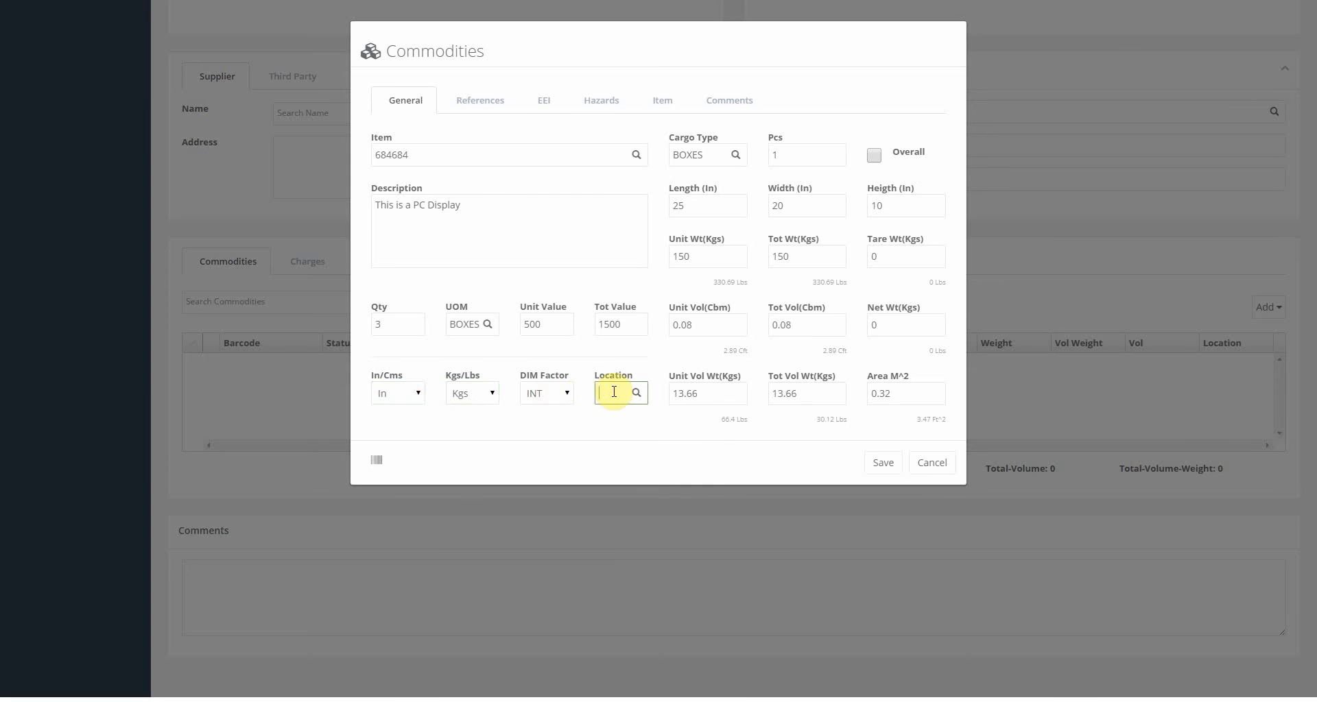
pyautogui.write('L')
pyautogui.click(644, 425)
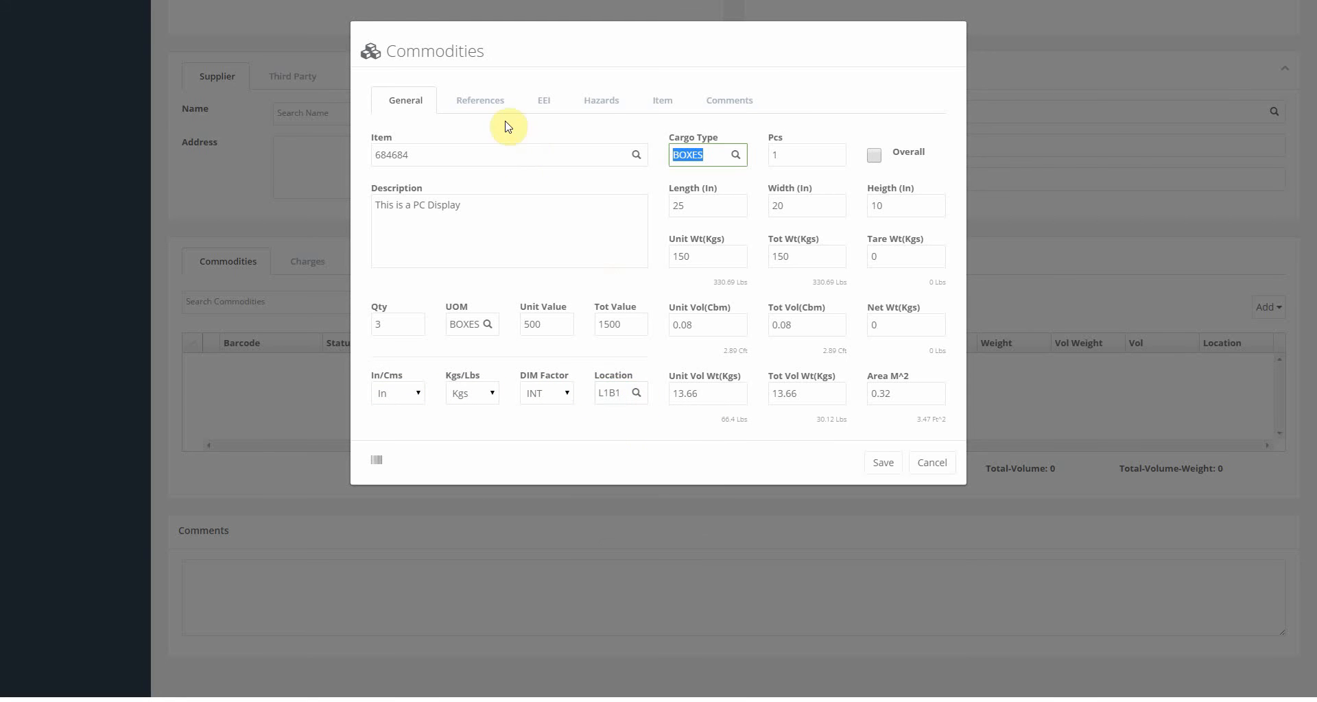
pyautogui.click(485, 103)
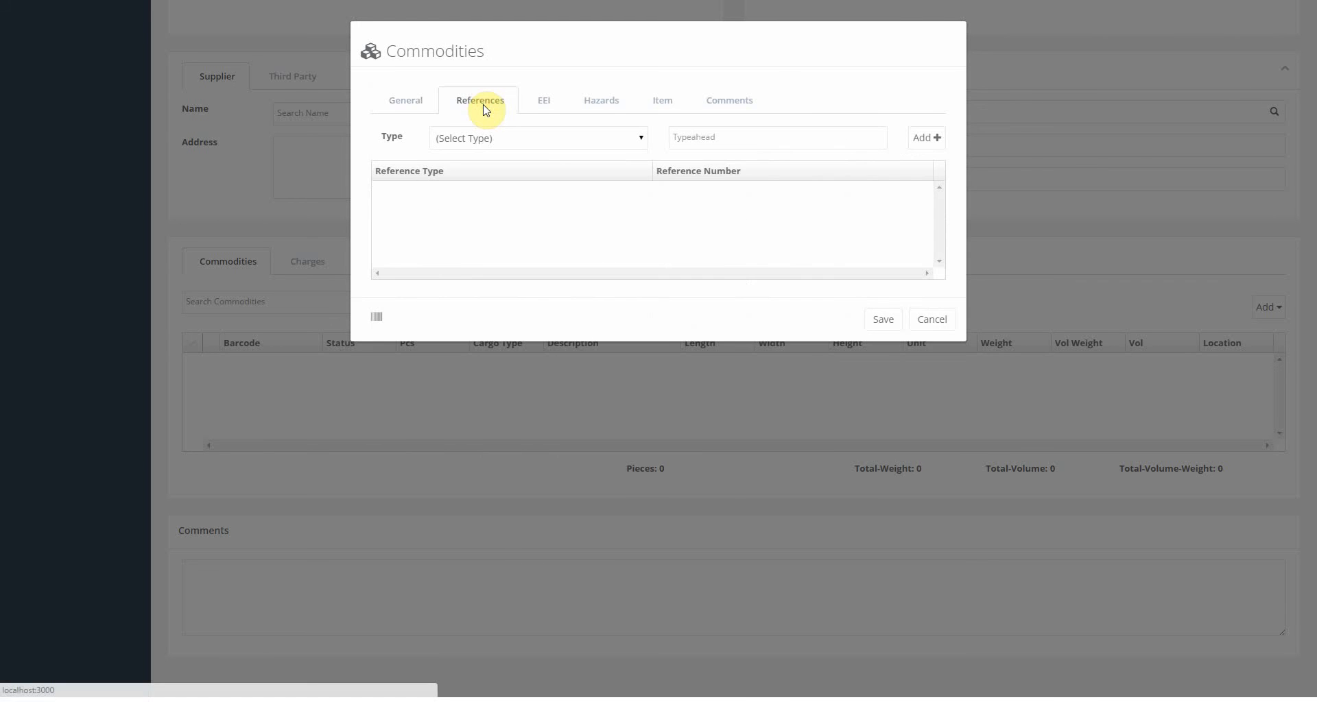
pyautogui.click(494, 138)
pyautogui.click(494, 184)
pyautogui.click(678, 138)
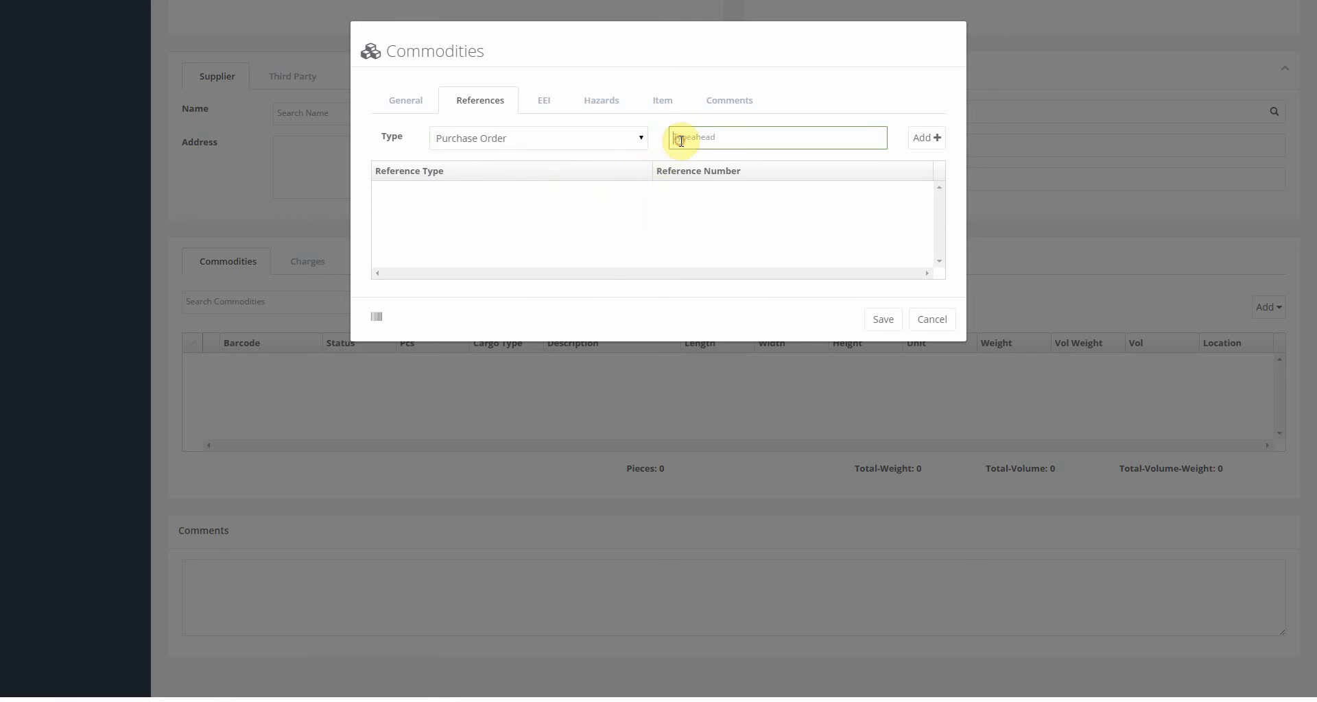
pyautogui.write('PO-12345')
pyautogui.click(927, 137)
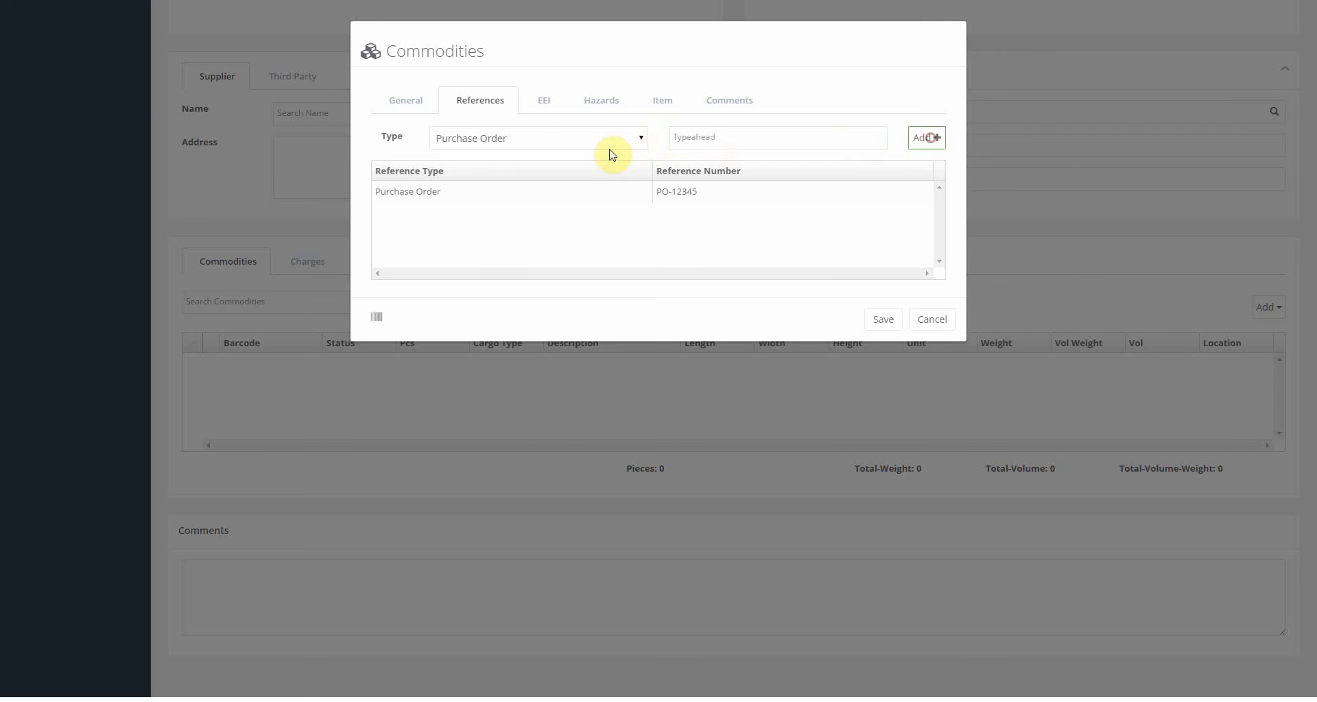
pyautogui.click(588, 143)
pyautogui.click(491, 199)
pyautogui.click(774, 139)
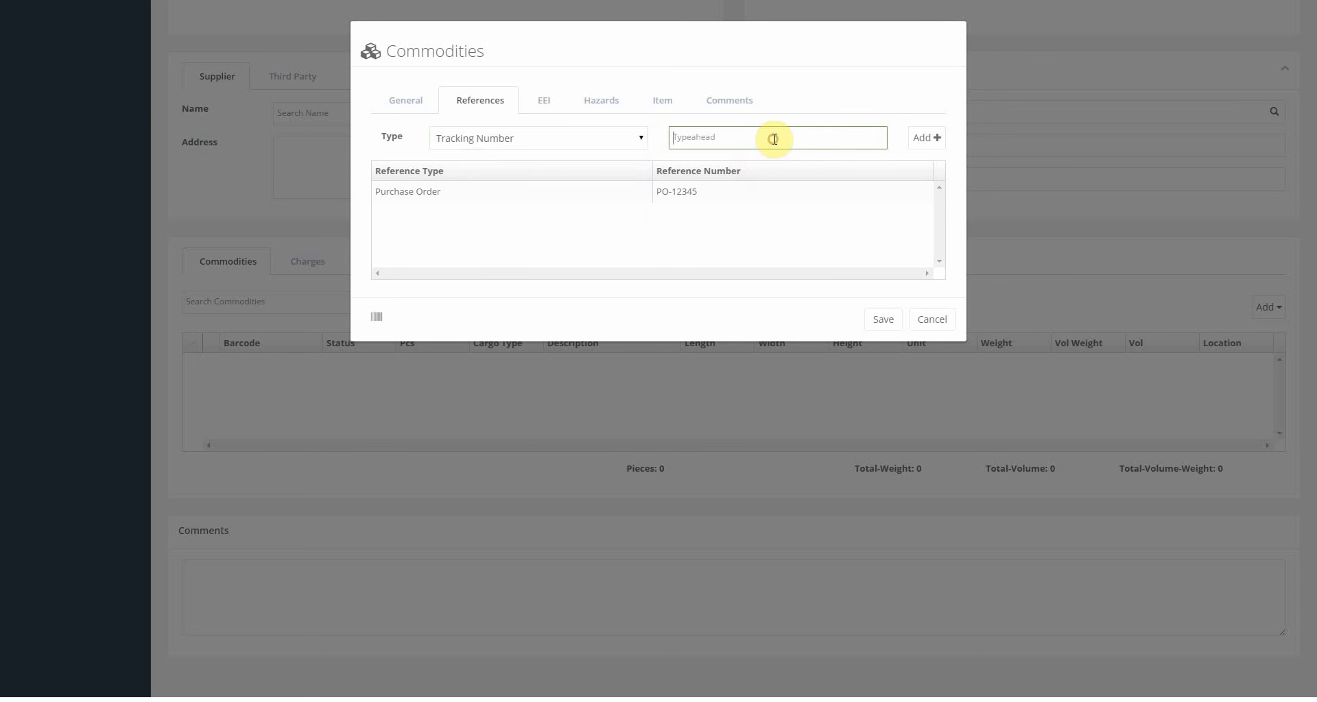
pyautogui.write('10019141337600078705000000000000')
pyautogui.press('Return')
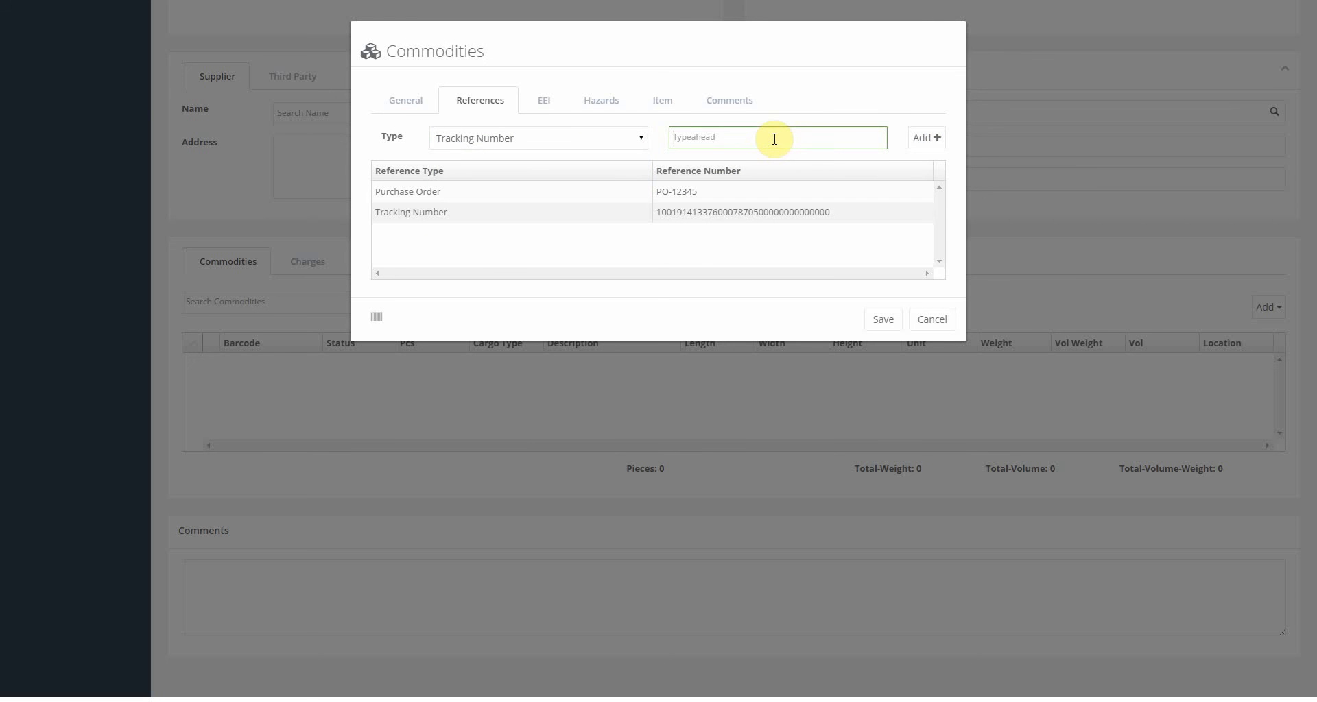
pyautogui.click(546, 103)
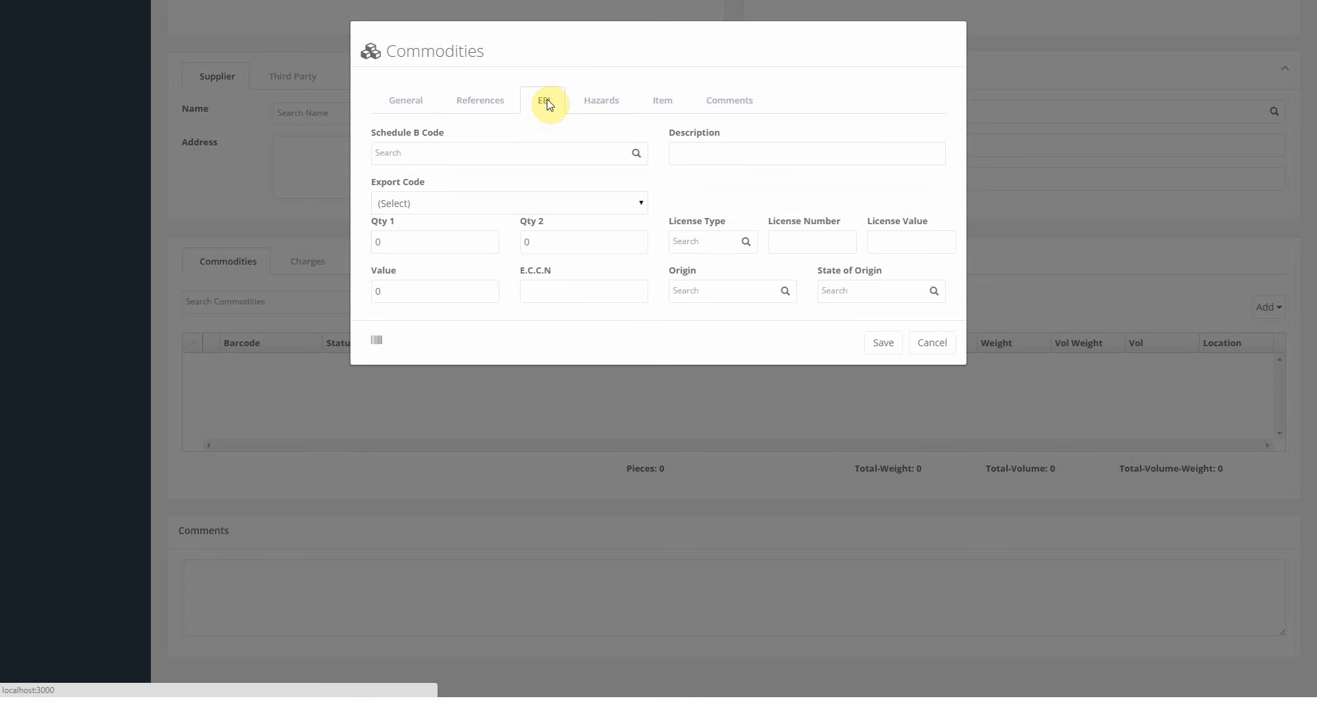
pyautogui.click(555, 148)
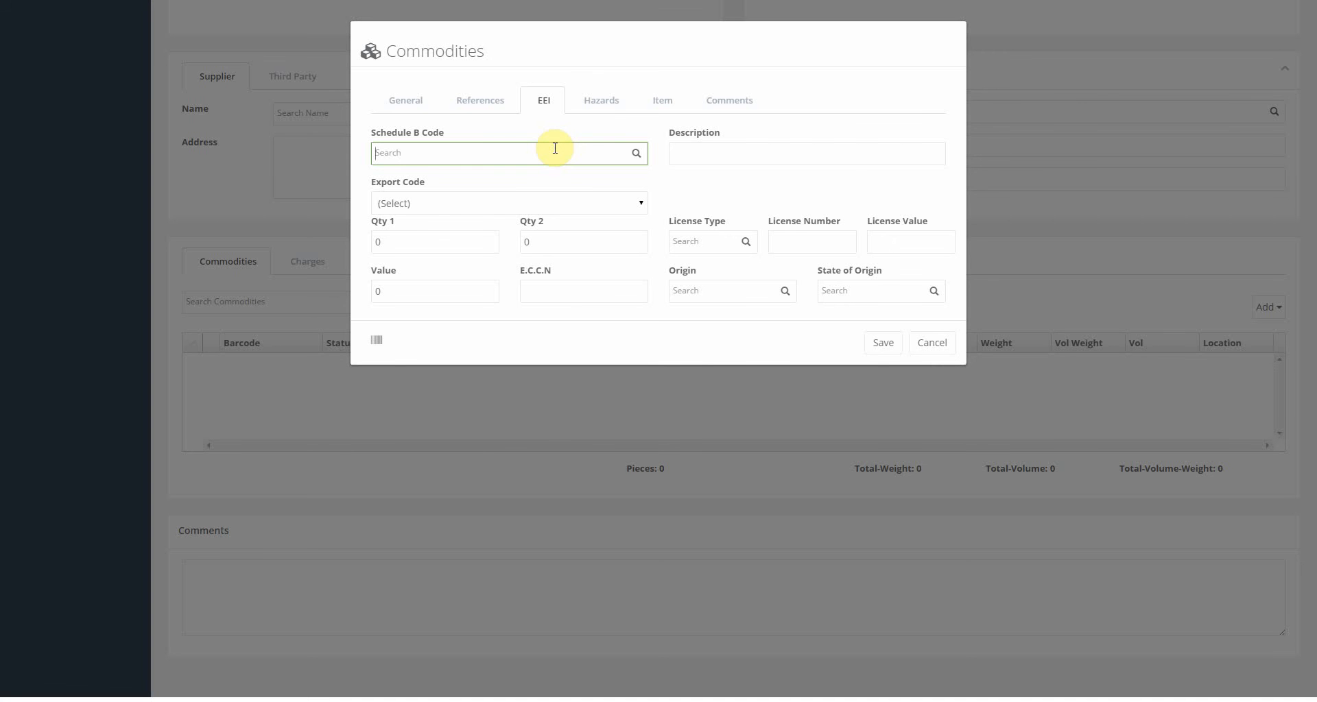
pyautogui.write('COMPUT')
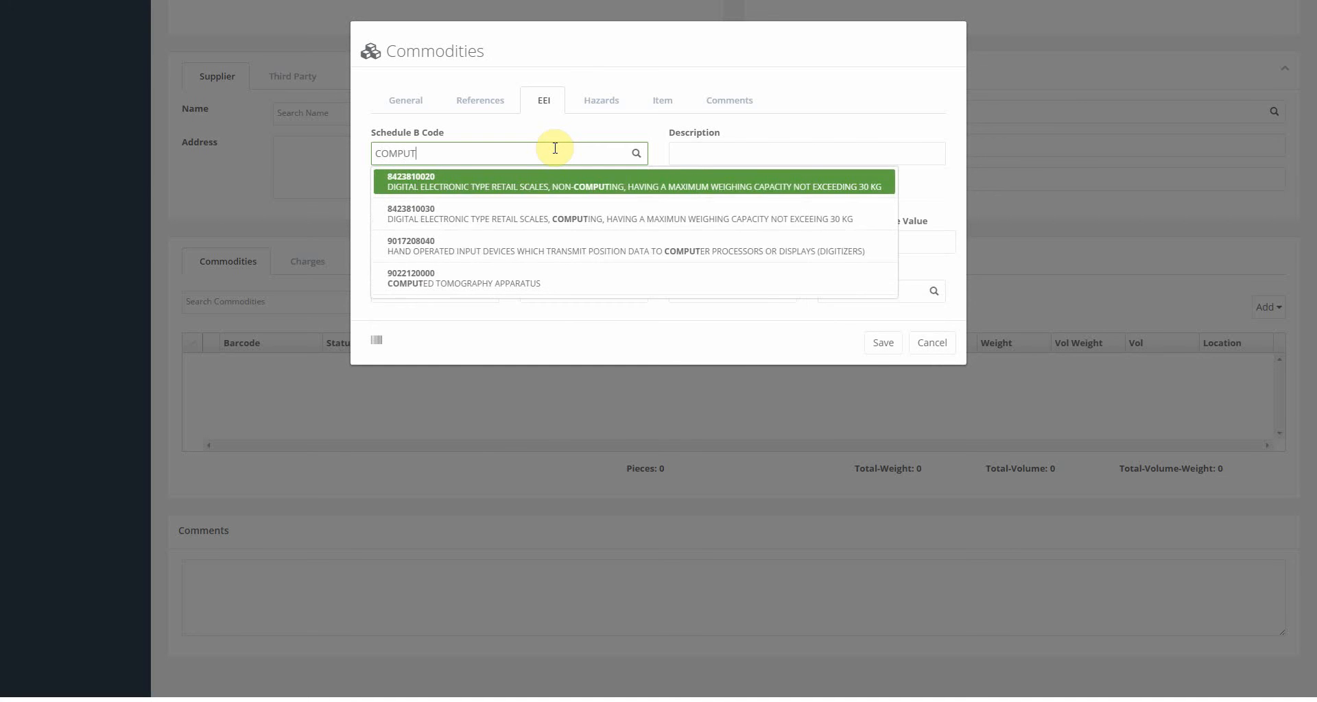
pyautogui.write('ER')
pyautogui.click(550, 184)
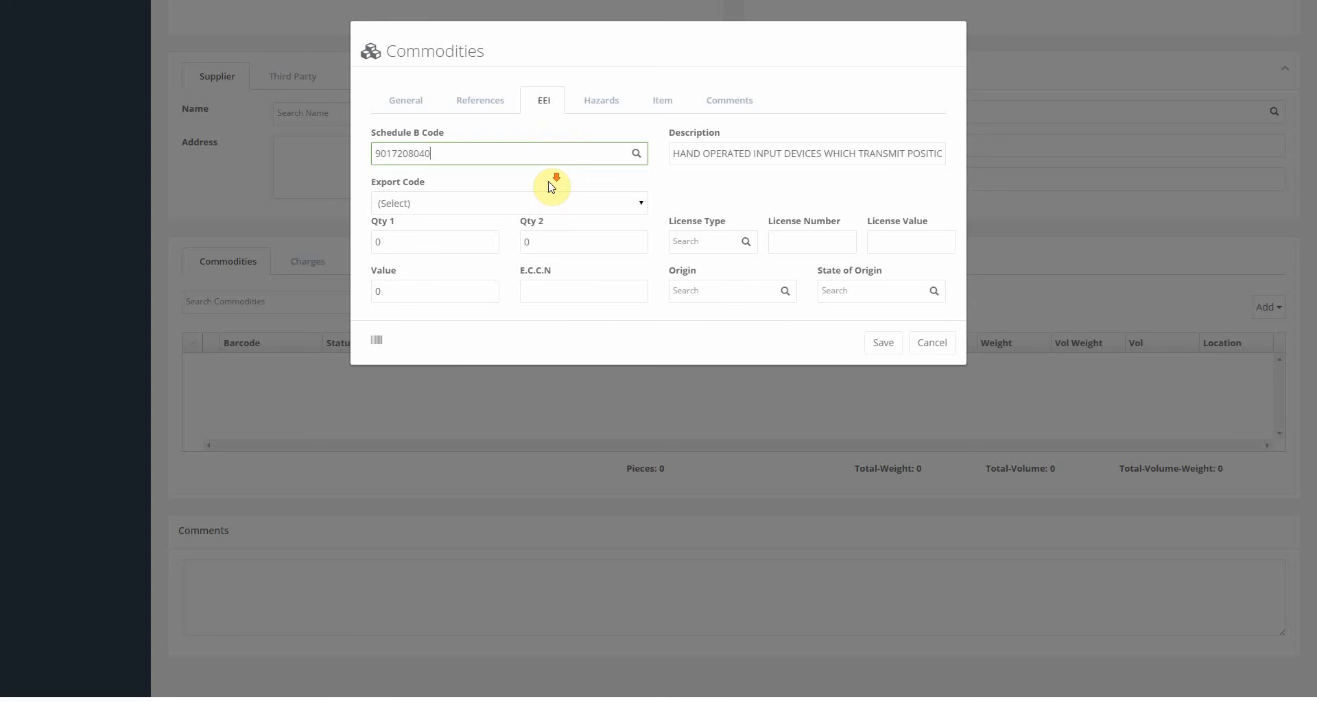
# Go through the Hazards fields: UN number, proper shipping name and description.
pyautogui.click(598, 108)
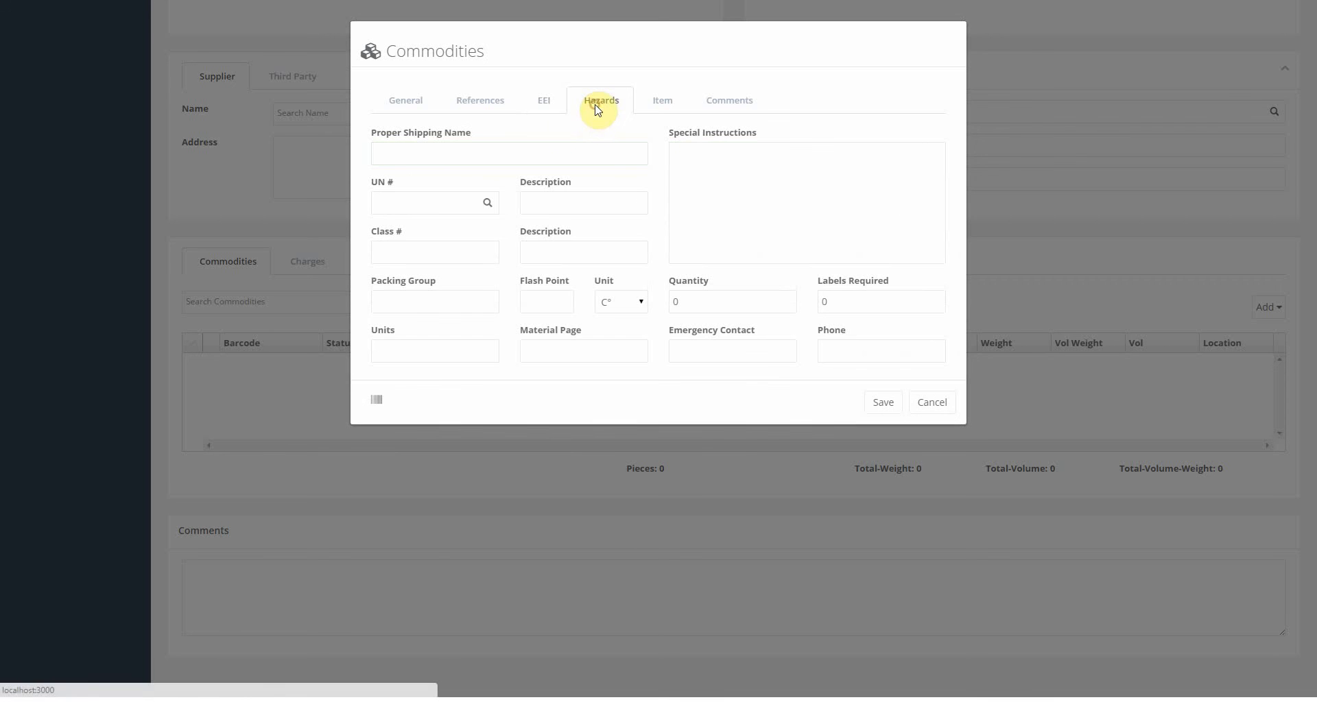
pyautogui.click(406, 202)
pyautogui.click(491, 154)
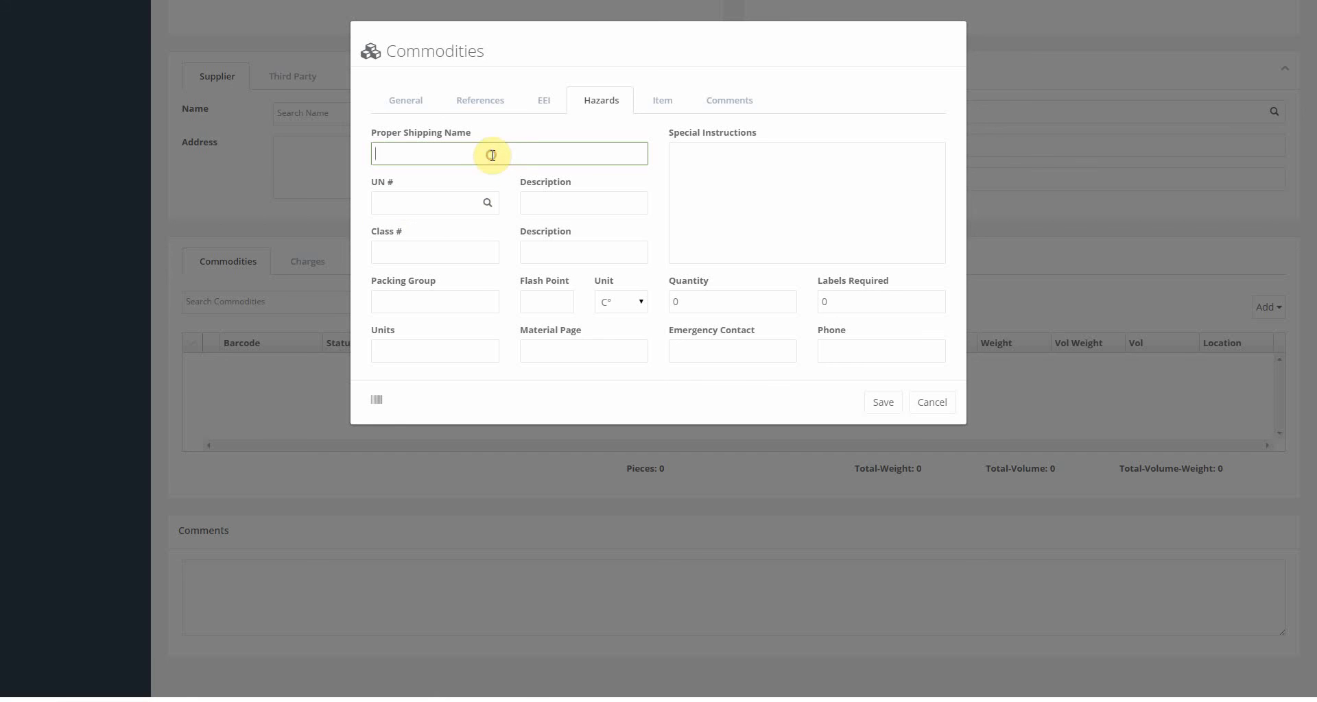
pyautogui.click(549, 197)
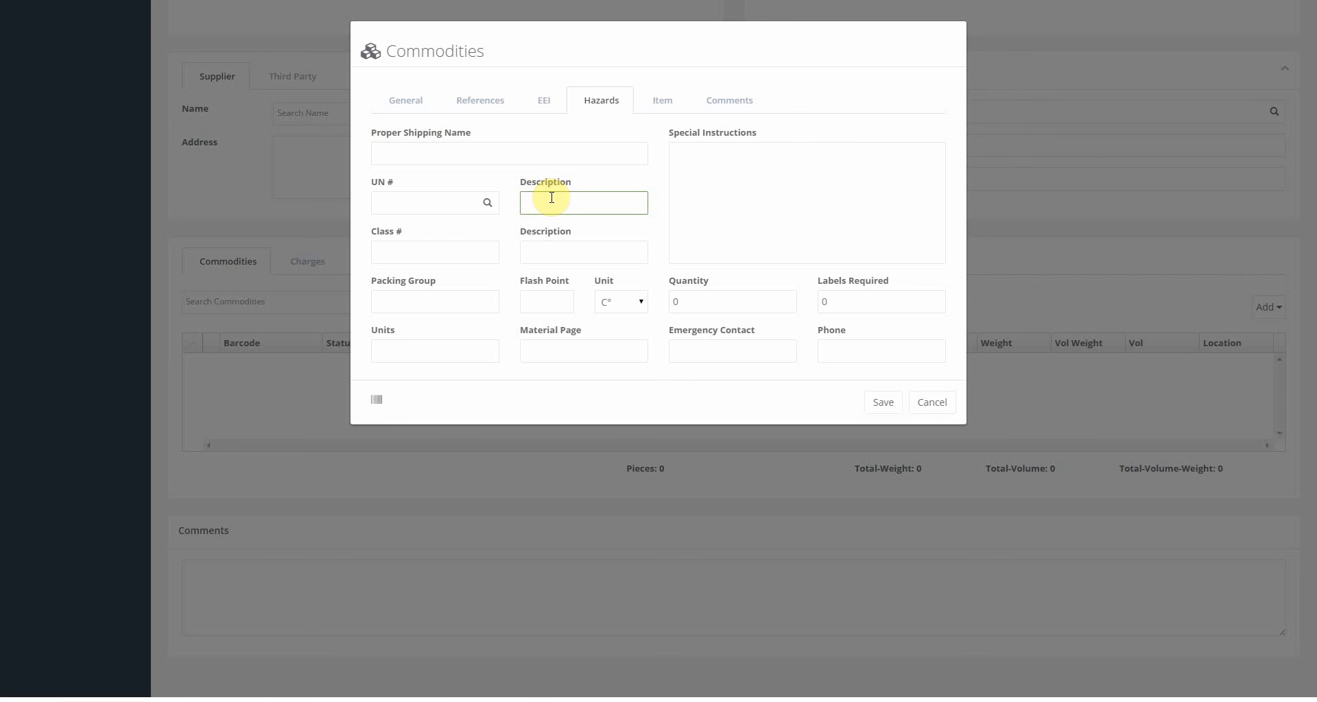
pyautogui.click(660, 106)
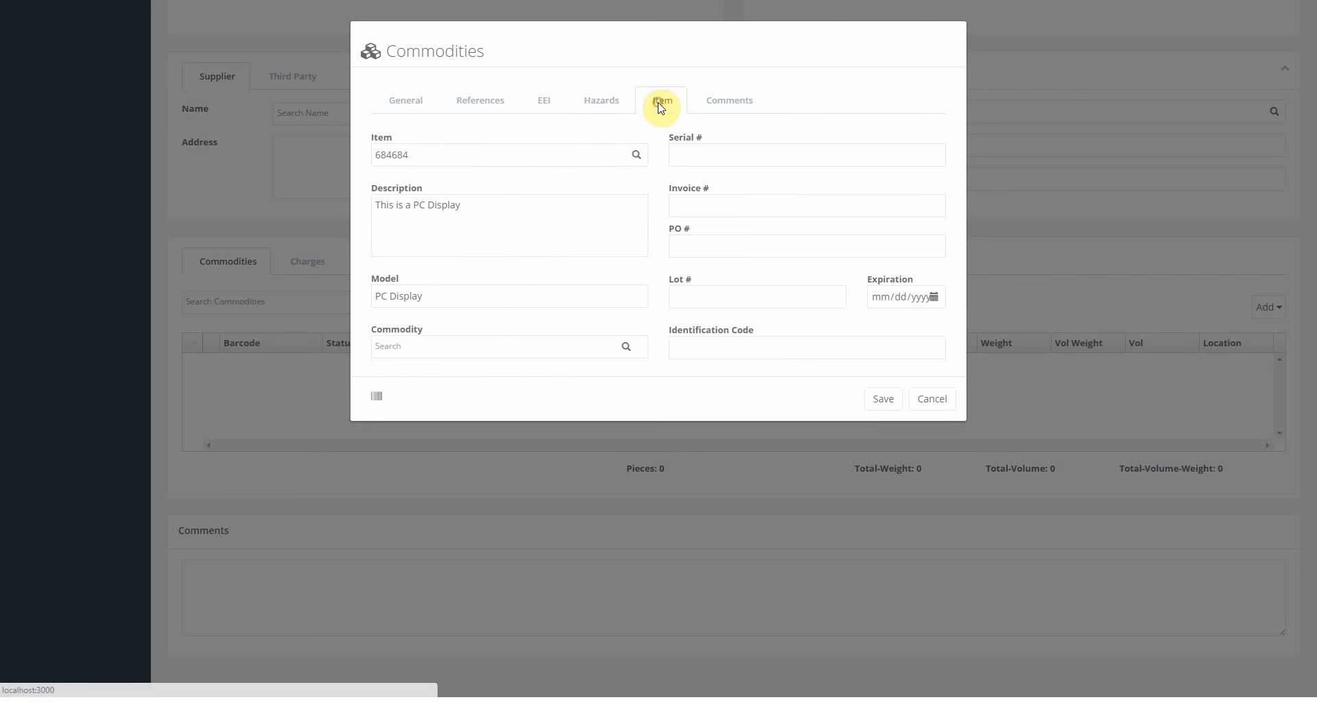
# Review item 684684's PC Display description, model and number fields on the Item tab.
pyautogui.click(502, 155)
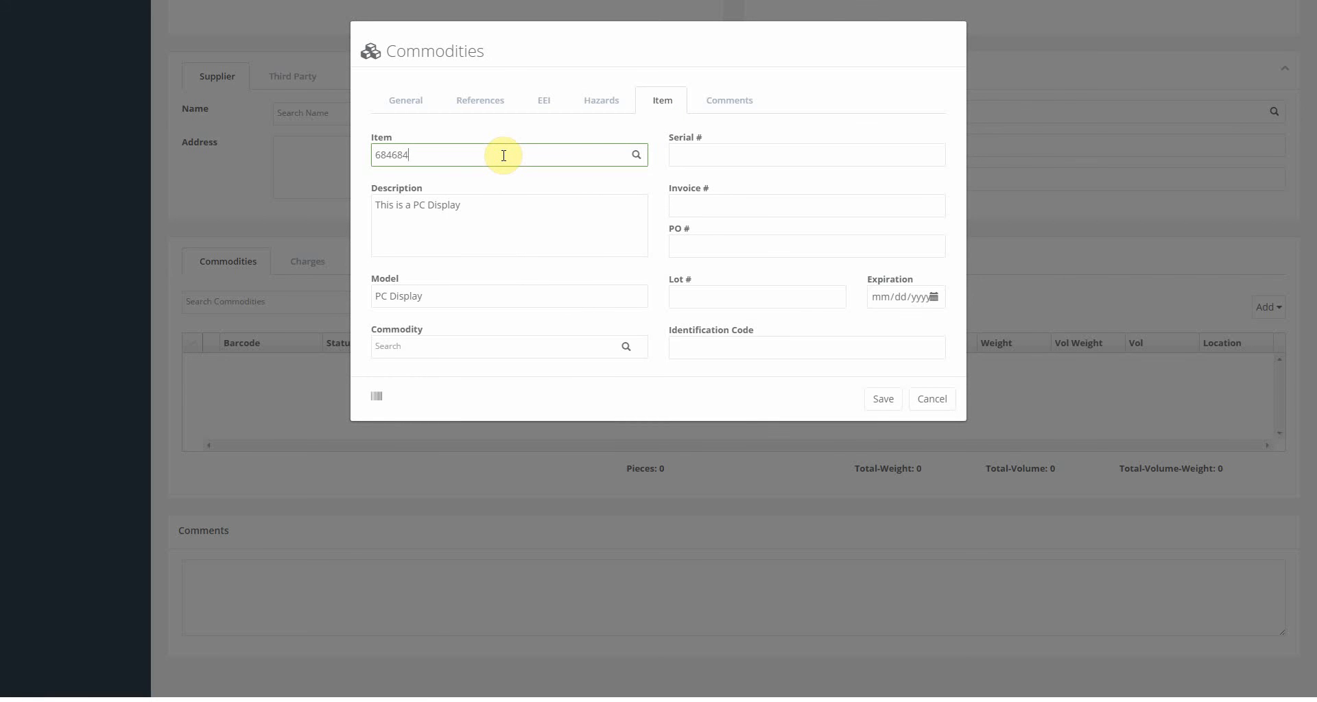
pyautogui.doubleClick(503, 156)
pyautogui.moveTo(495, 209); pyautogui.dragTo(343, 208)
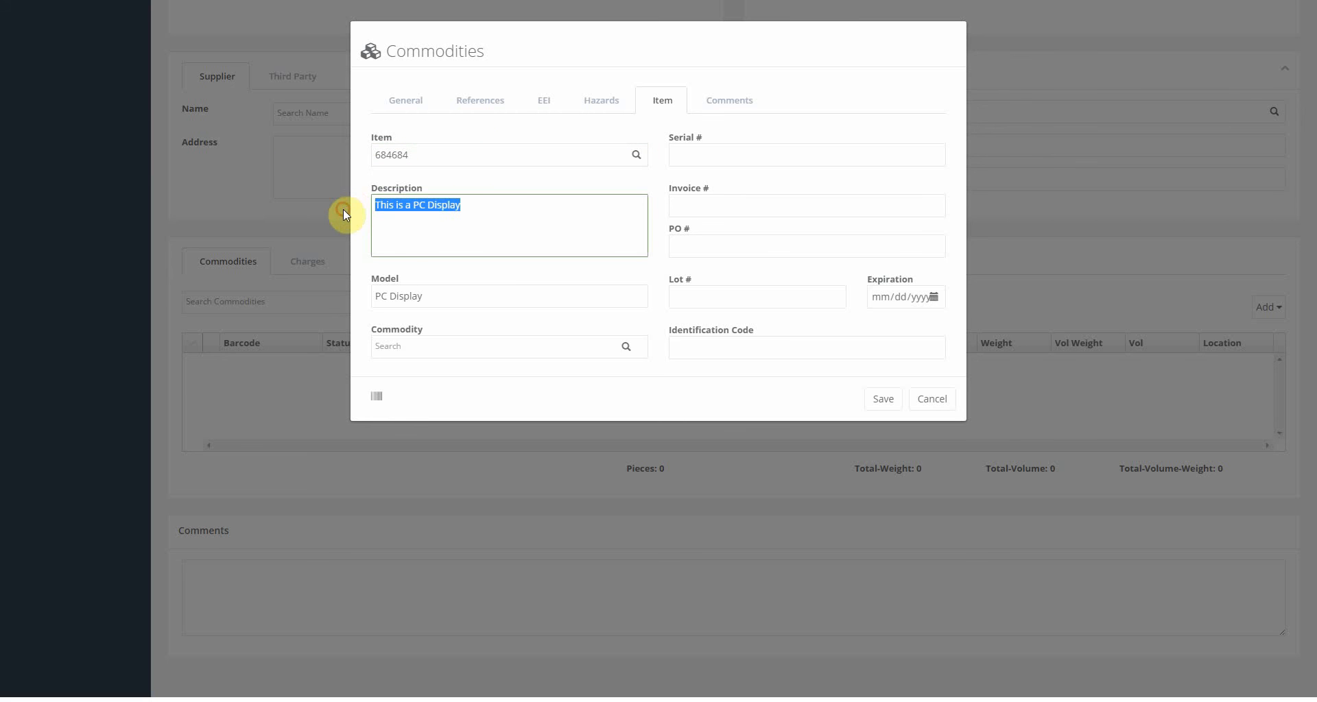
pyautogui.moveTo(476, 295); pyautogui.dragTo(253, 299)
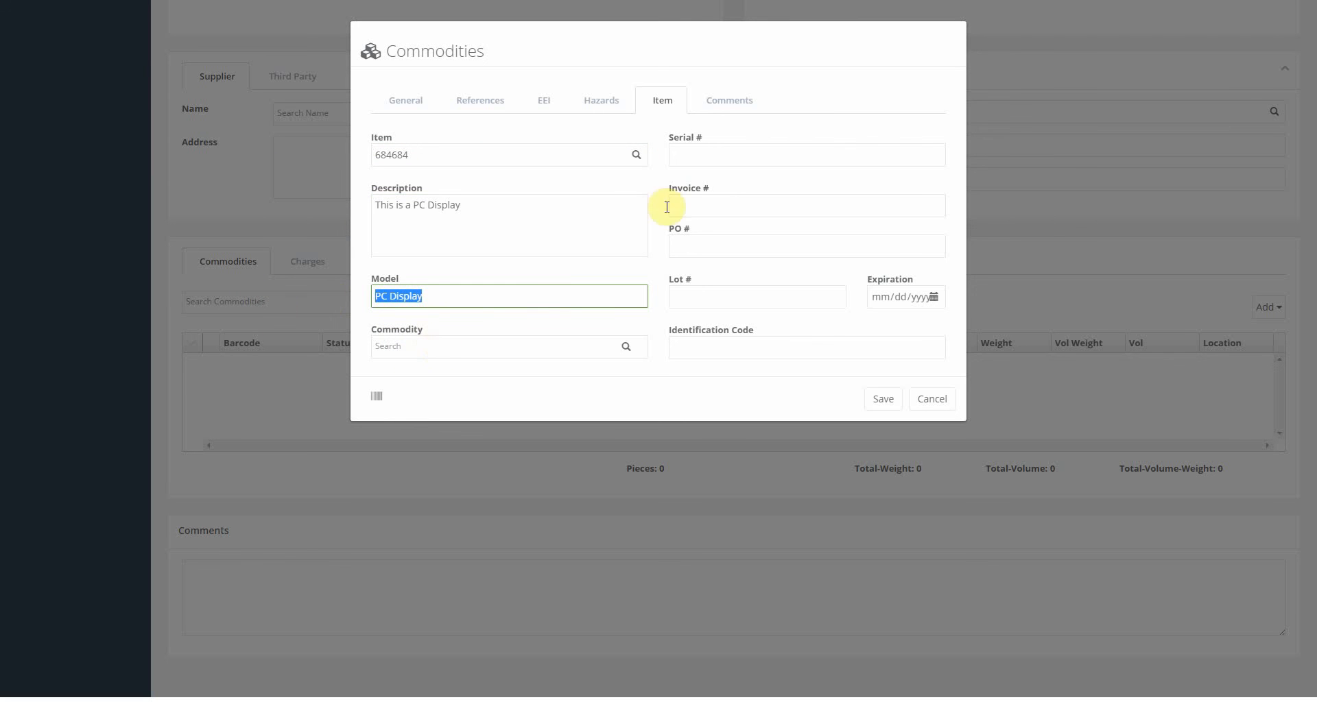
pyautogui.click(710, 149)
pyautogui.click(704, 200)
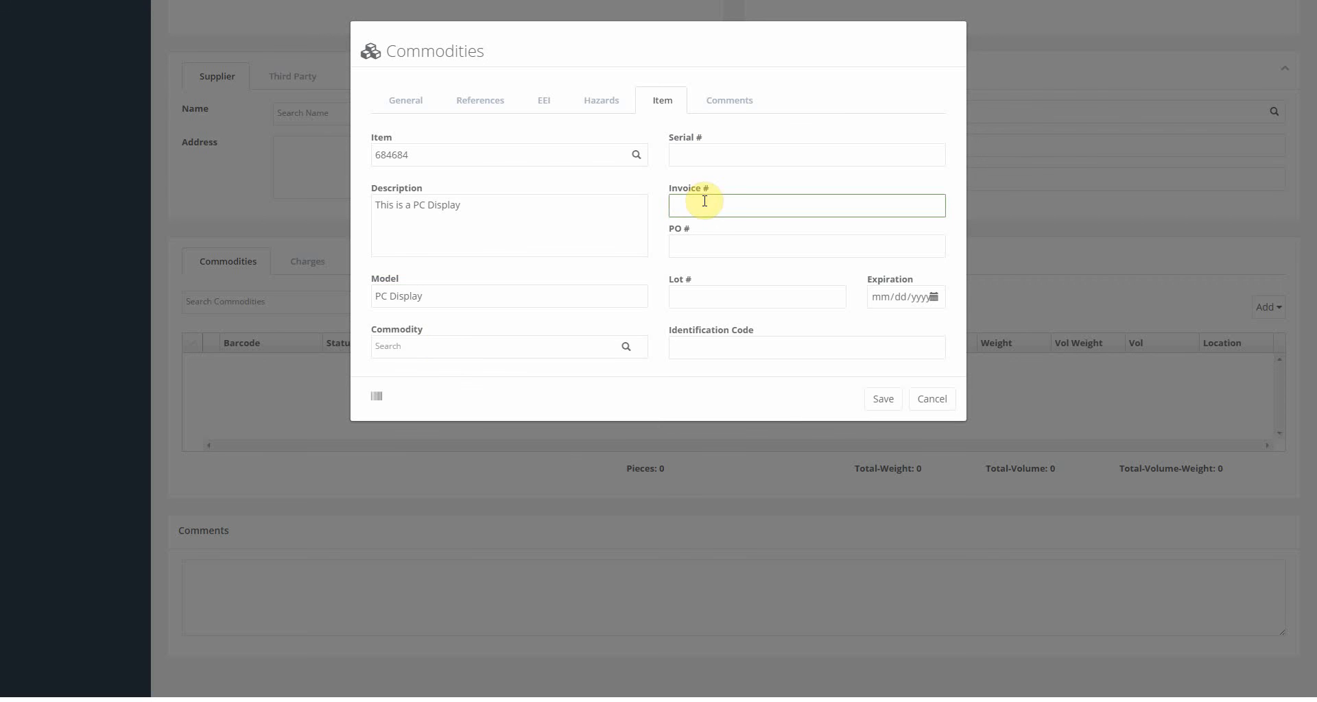
pyautogui.click(699, 243)
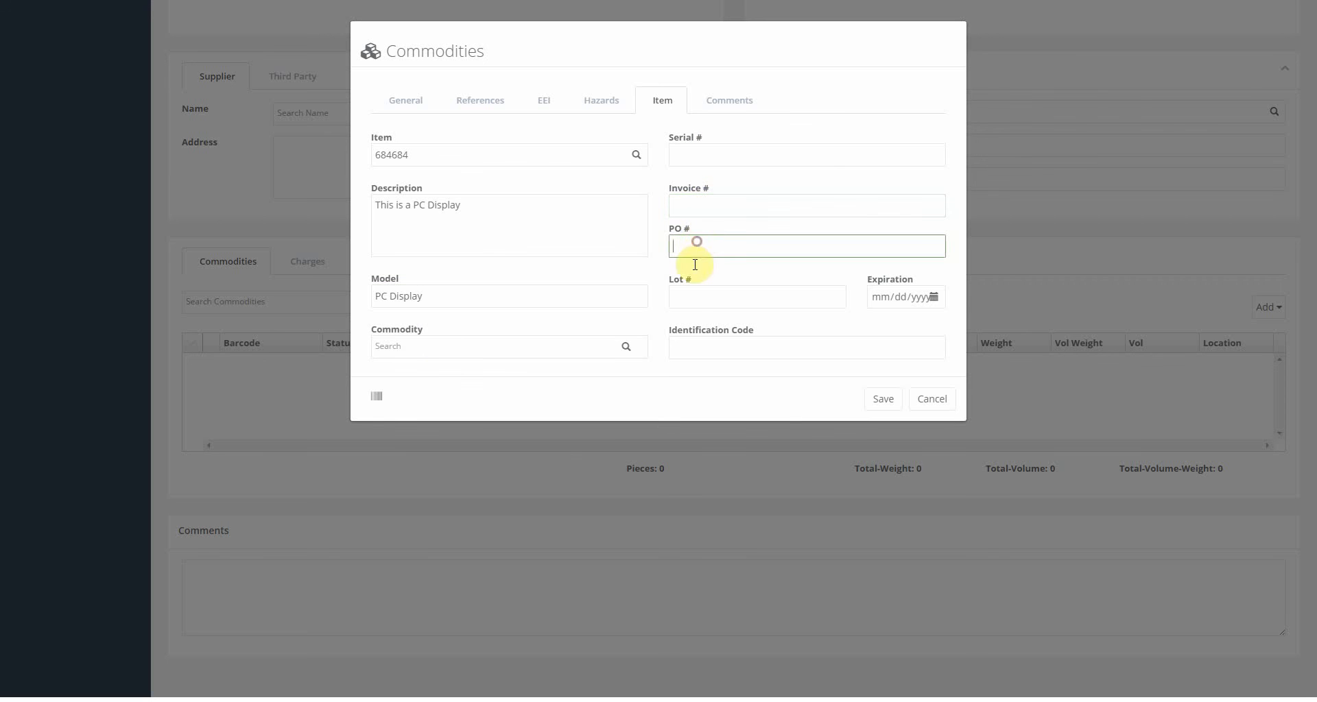
# Enter lot number LOT123 and expiration date 01/12/2016.
pyautogui.click(690, 301)
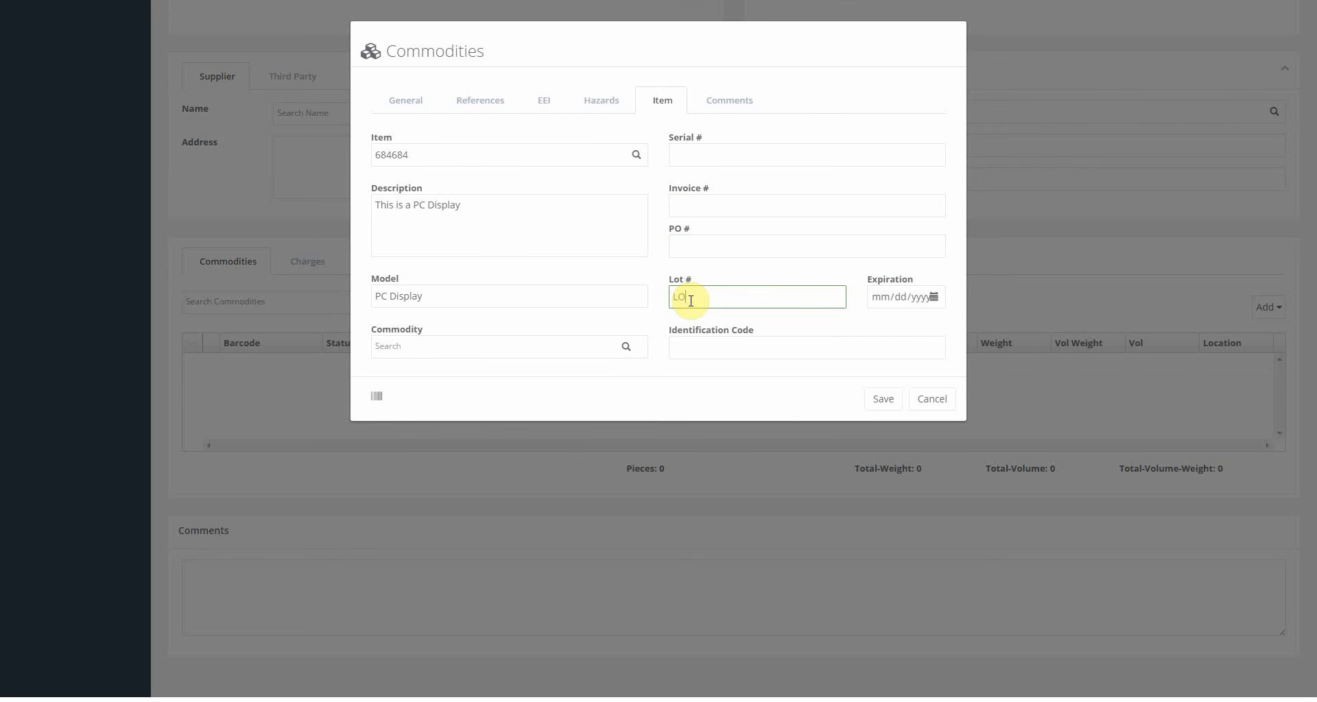
pyautogui.click(931, 297)
pyautogui.click(889, 484)
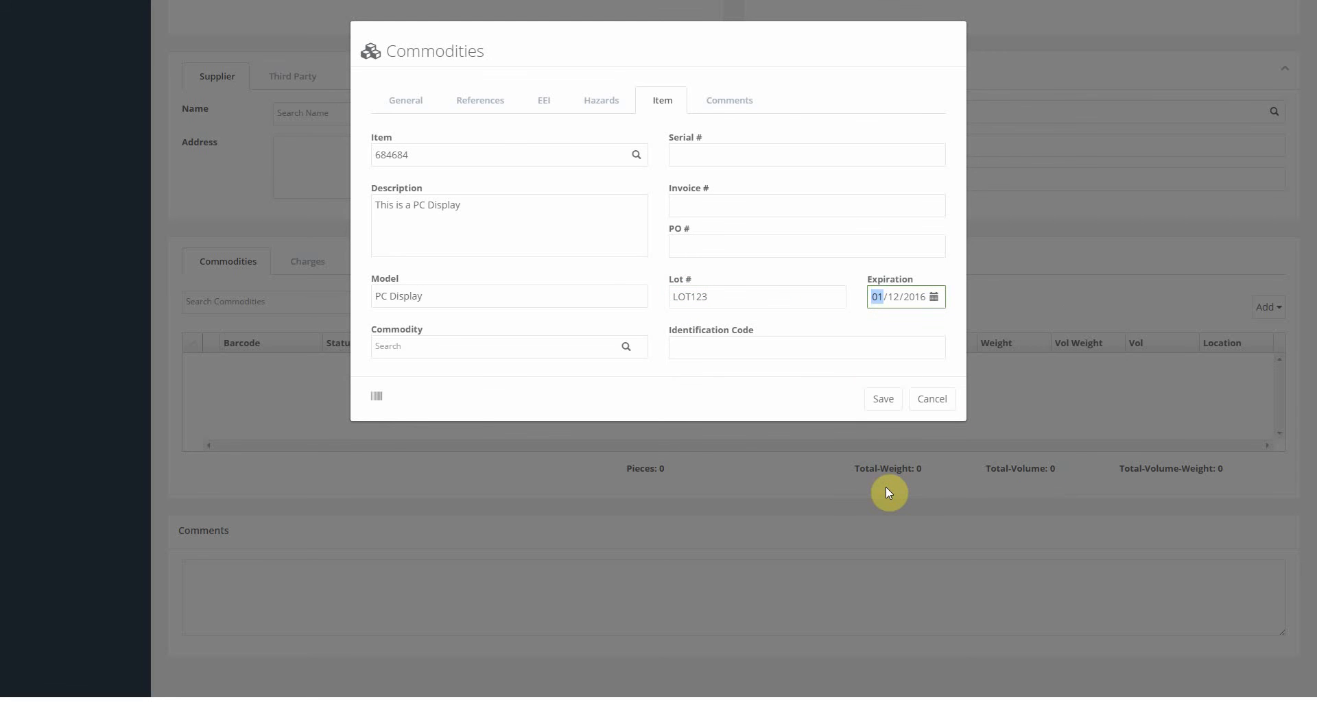
pyautogui.click(728, 100)
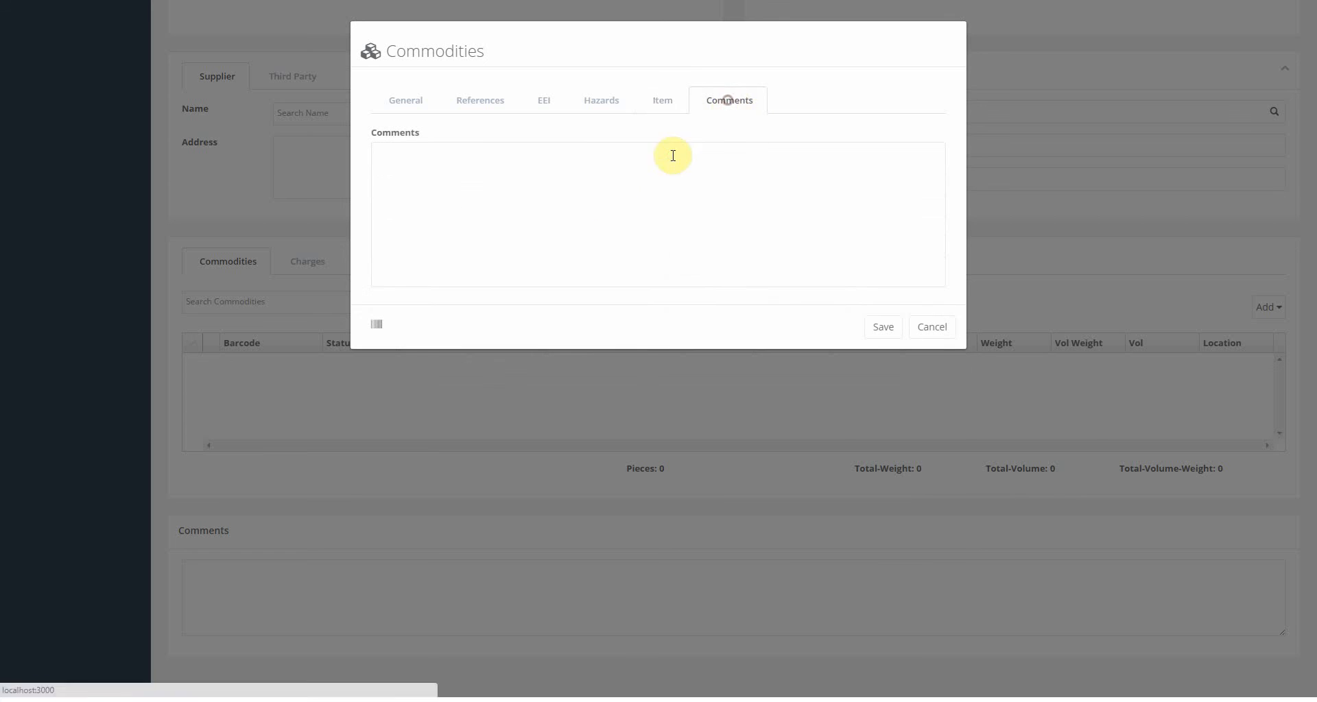
# Comment 'WE ARE RECEIVING PC PARTS', save the commodity, and reopen its row.
pyautogui.click(610, 202)
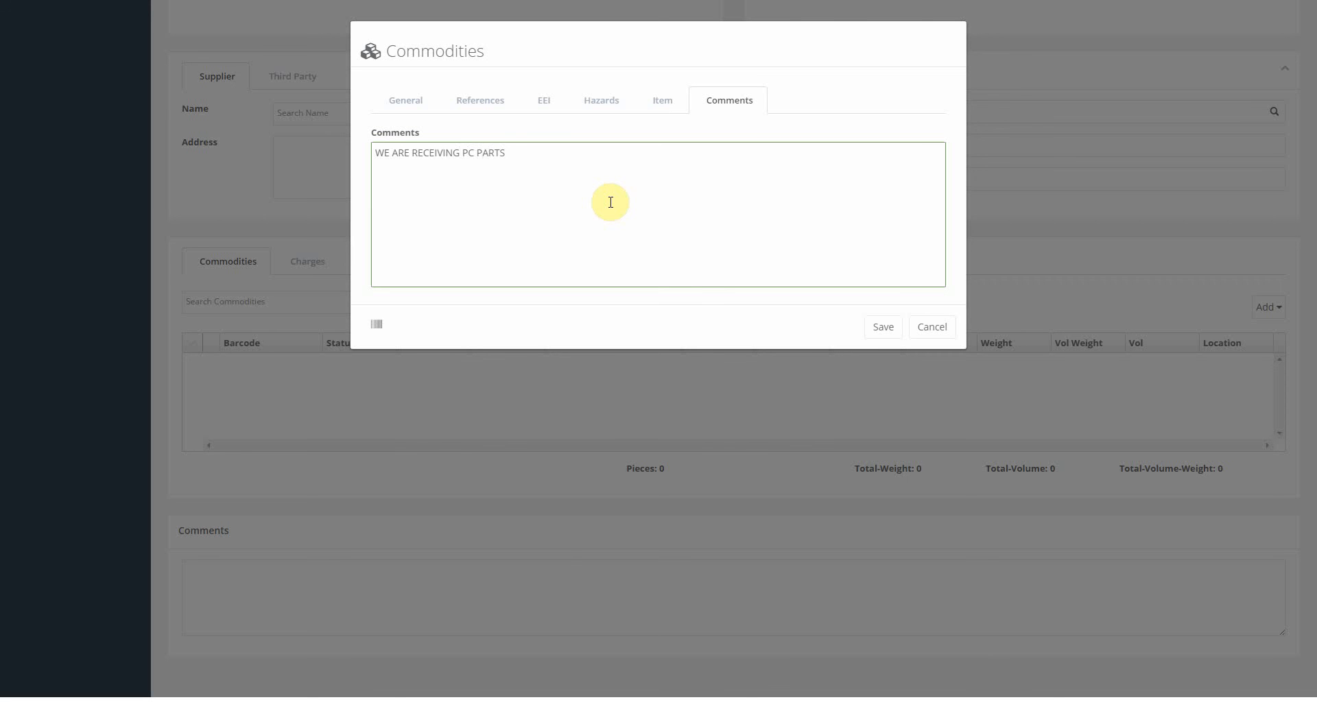
pyautogui.click(882, 327)
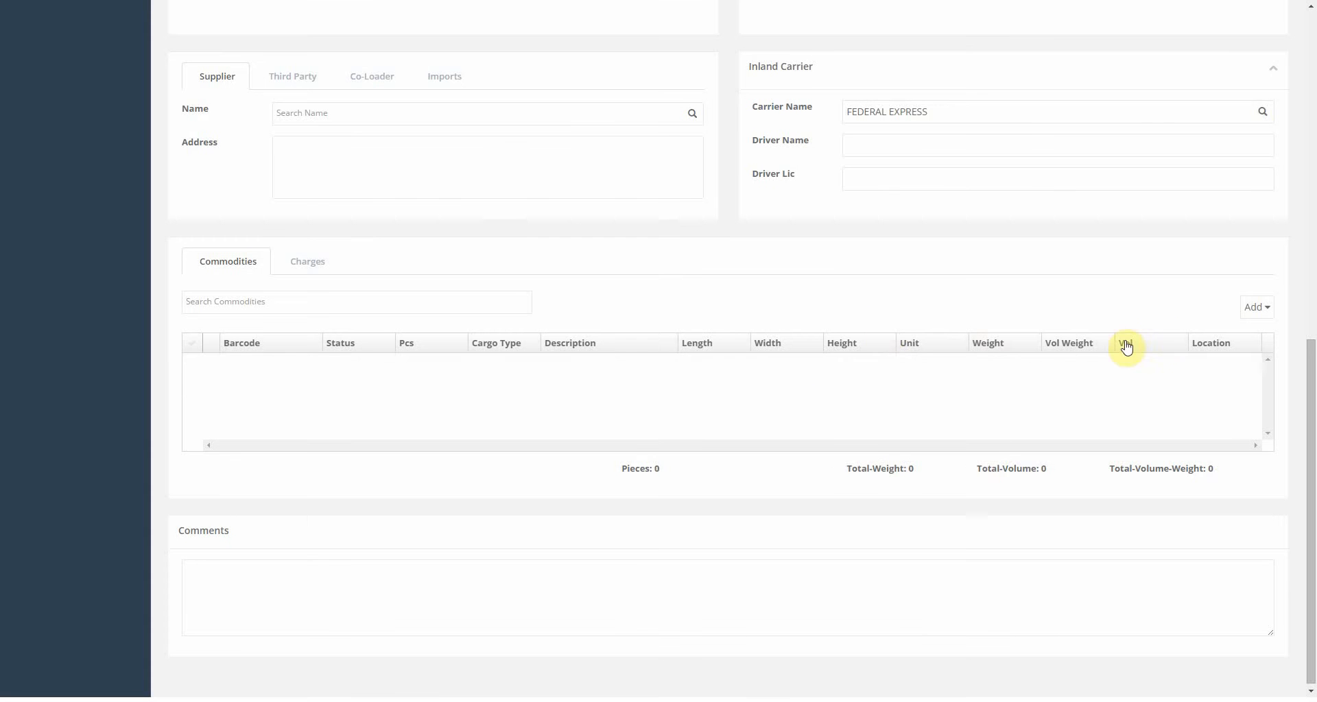
pyautogui.doubleClick(559, 365)
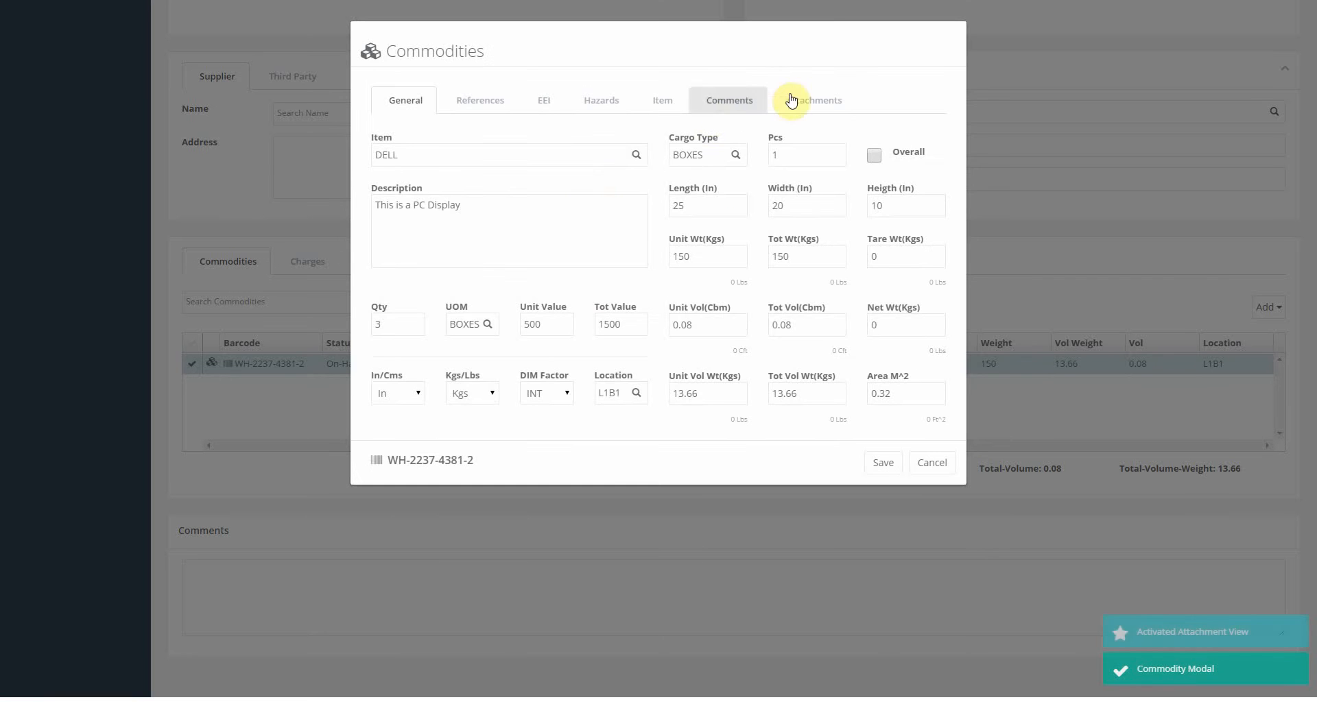
# Upload nine pictures, instructions, packing lists and commercial invoices to the PC Display commodity and save it.
pyautogui.click(817, 103)
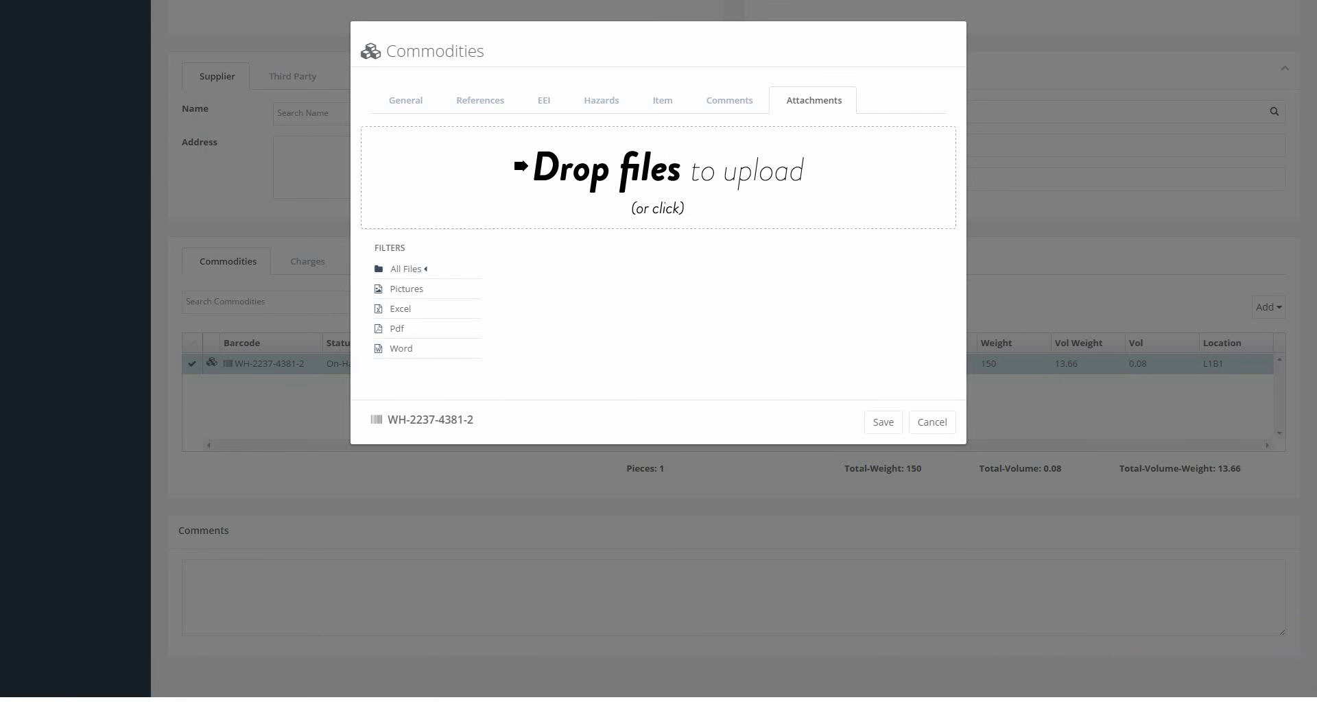
pyautogui.moveTo(148, 199); pyautogui.dragTo(595, 192)
pyautogui.scroll(-4, 814, 291)
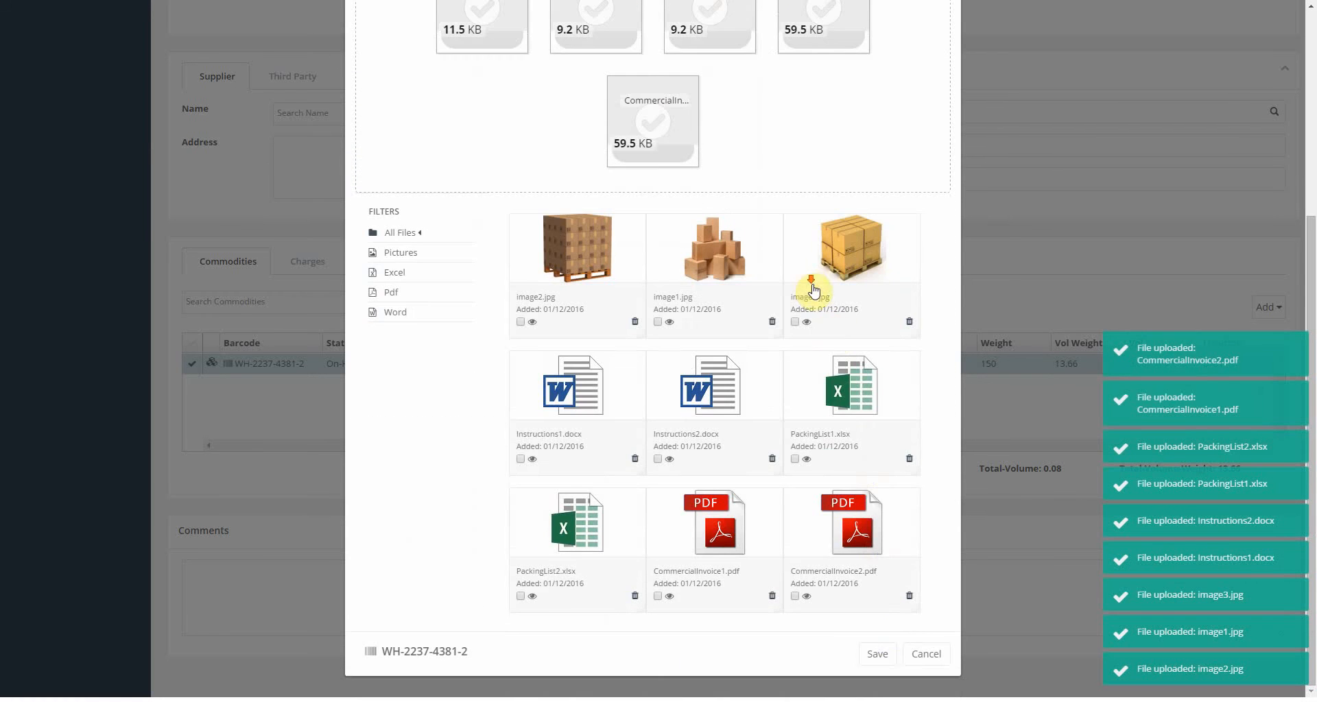
pyautogui.click(877, 653)
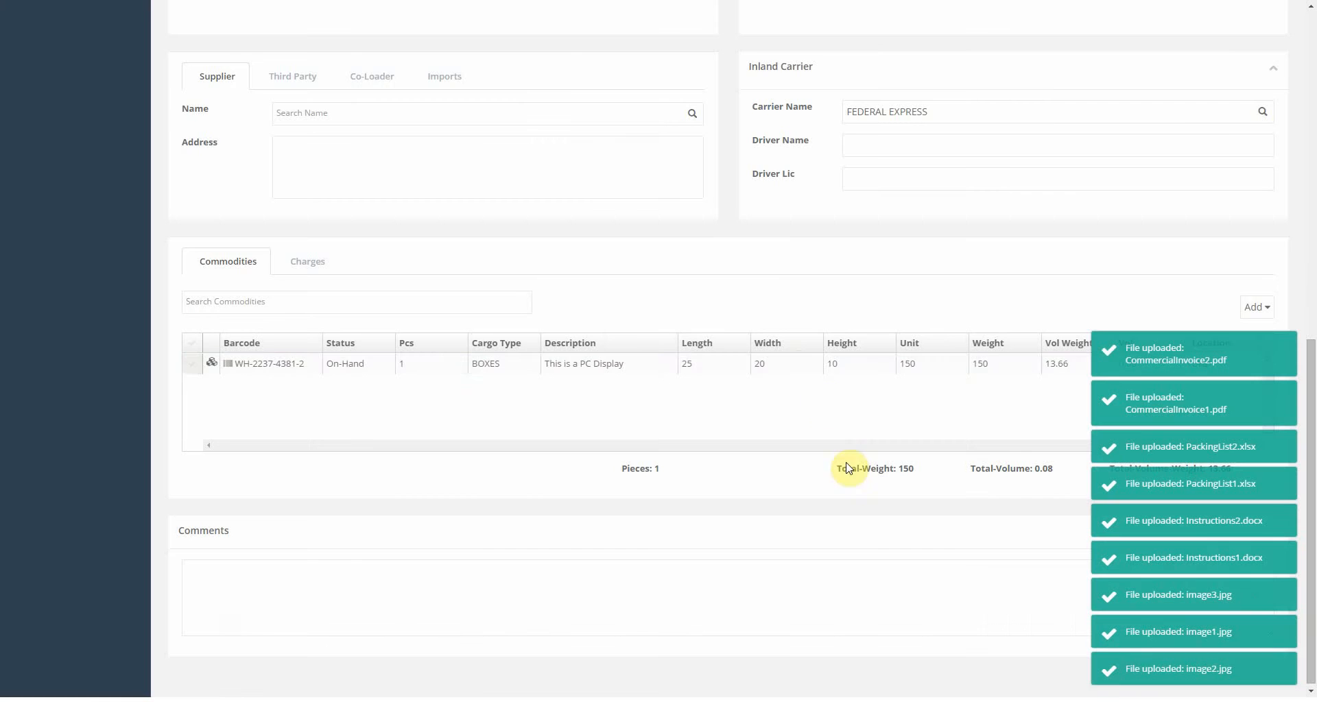
# Reopen the PC Display commodity's attachments and browse the pictures starting from image2.jpg.
pyautogui.doubleClick(796, 369)
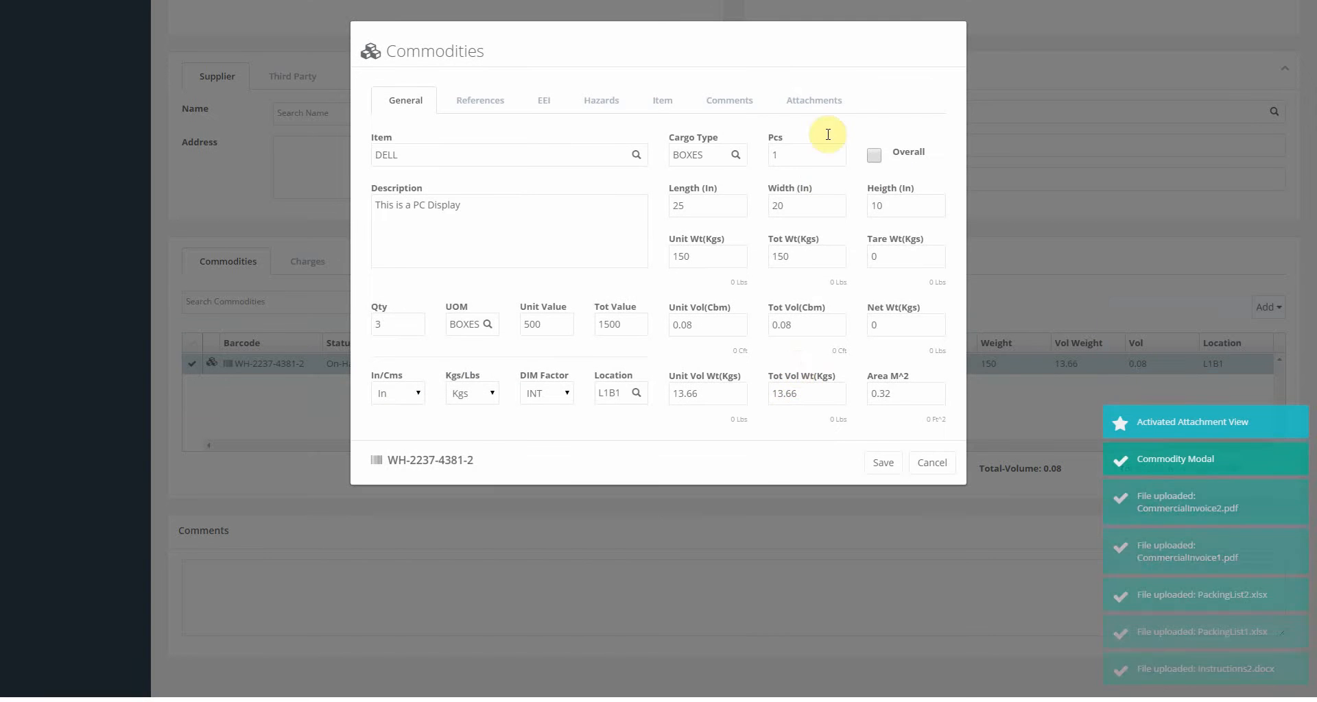
pyautogui.click(825, 108)
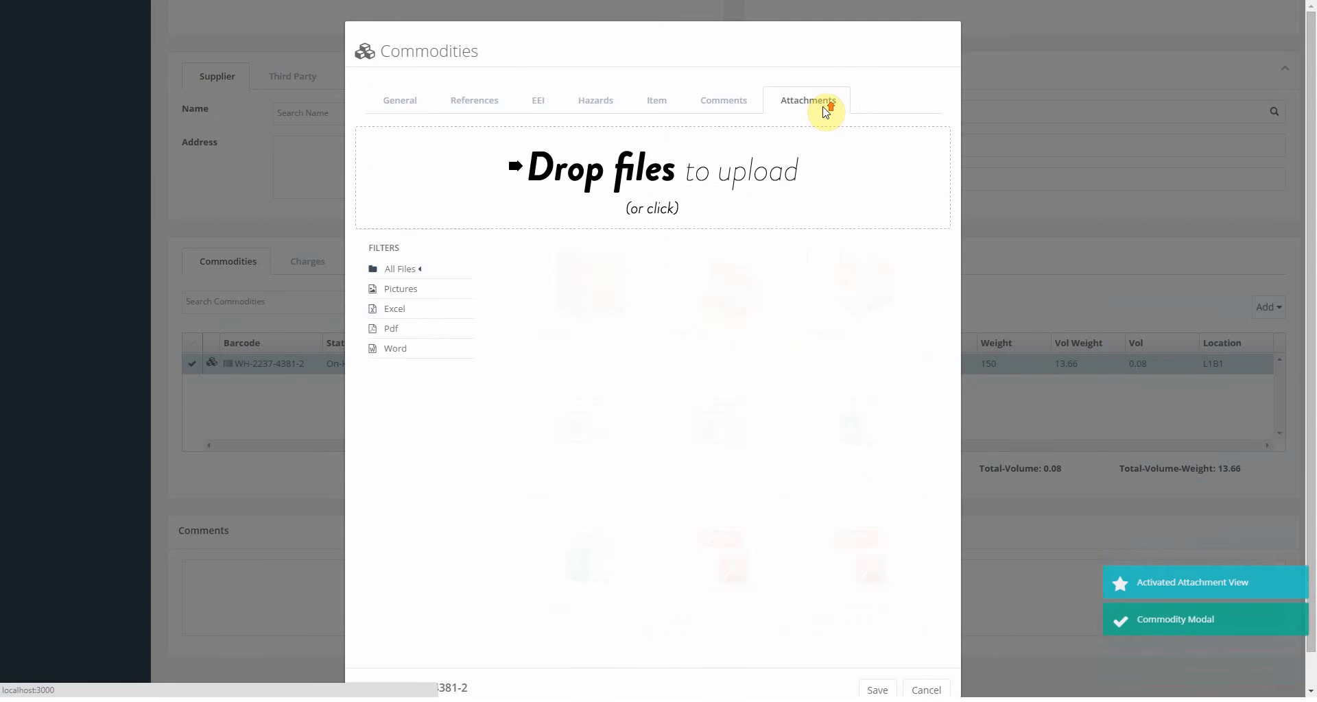
pyautogui.scroll(-1, 825, 112)
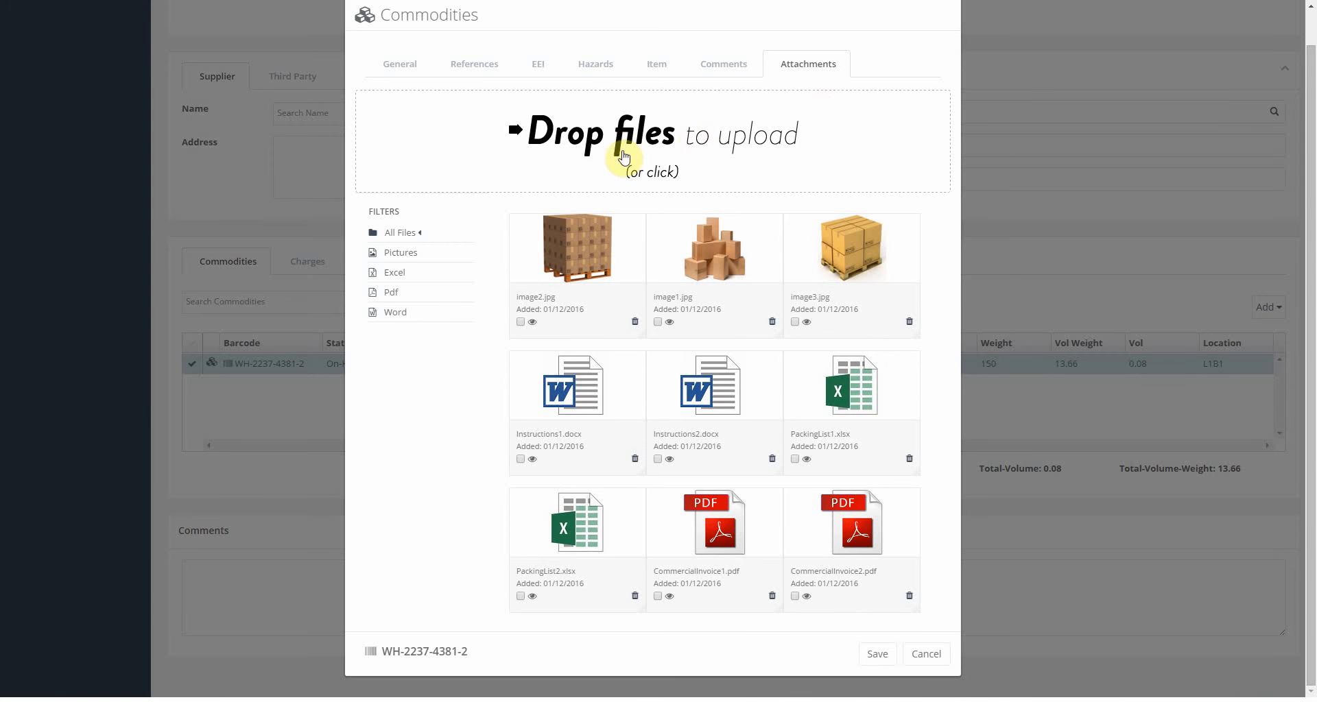
pyautogui.click(562, 262)
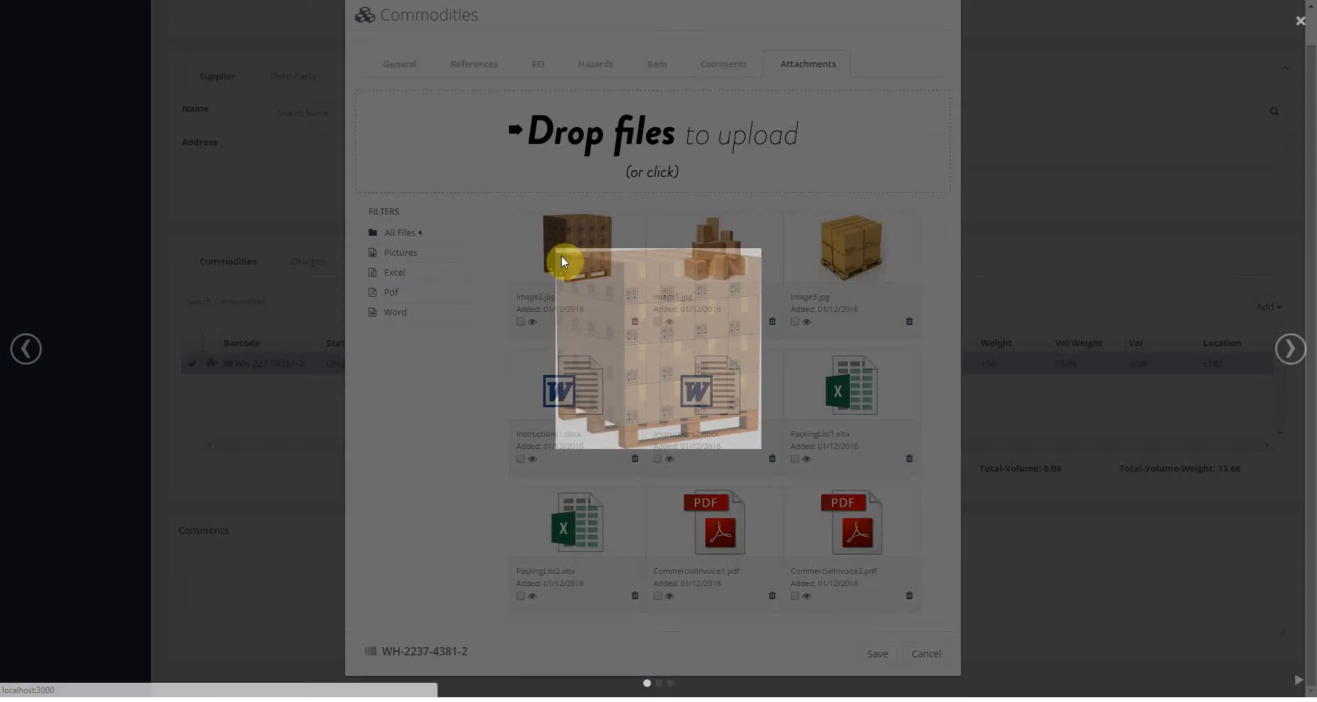
pyautogui.click(1288, 349)
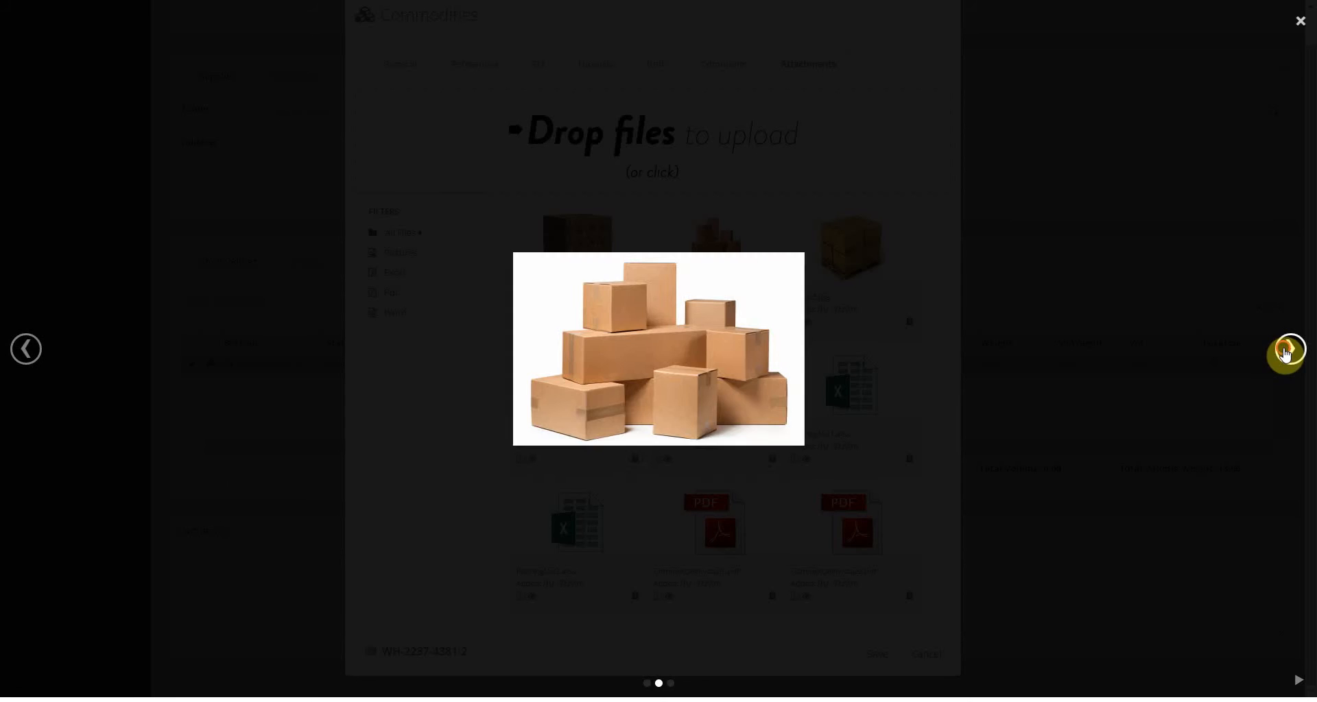
pyautogui.click(1288, 350)
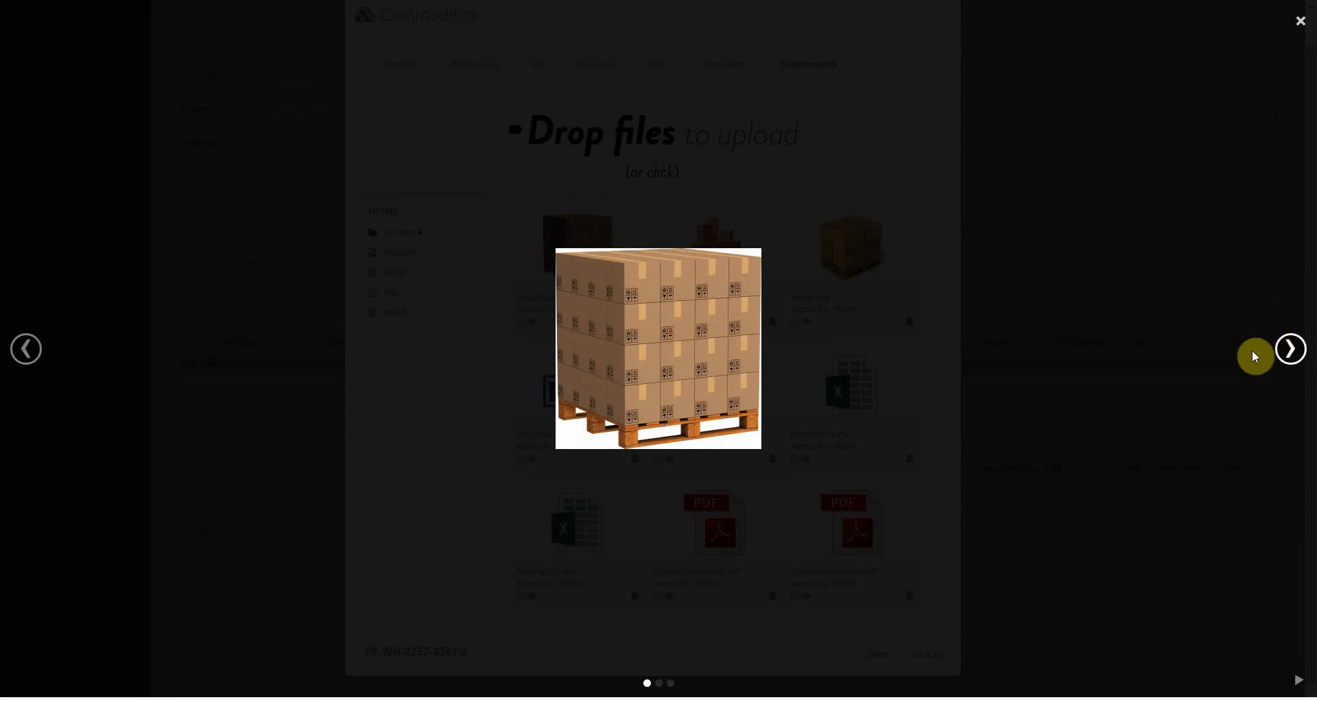
pyautogui.click(922, 223)
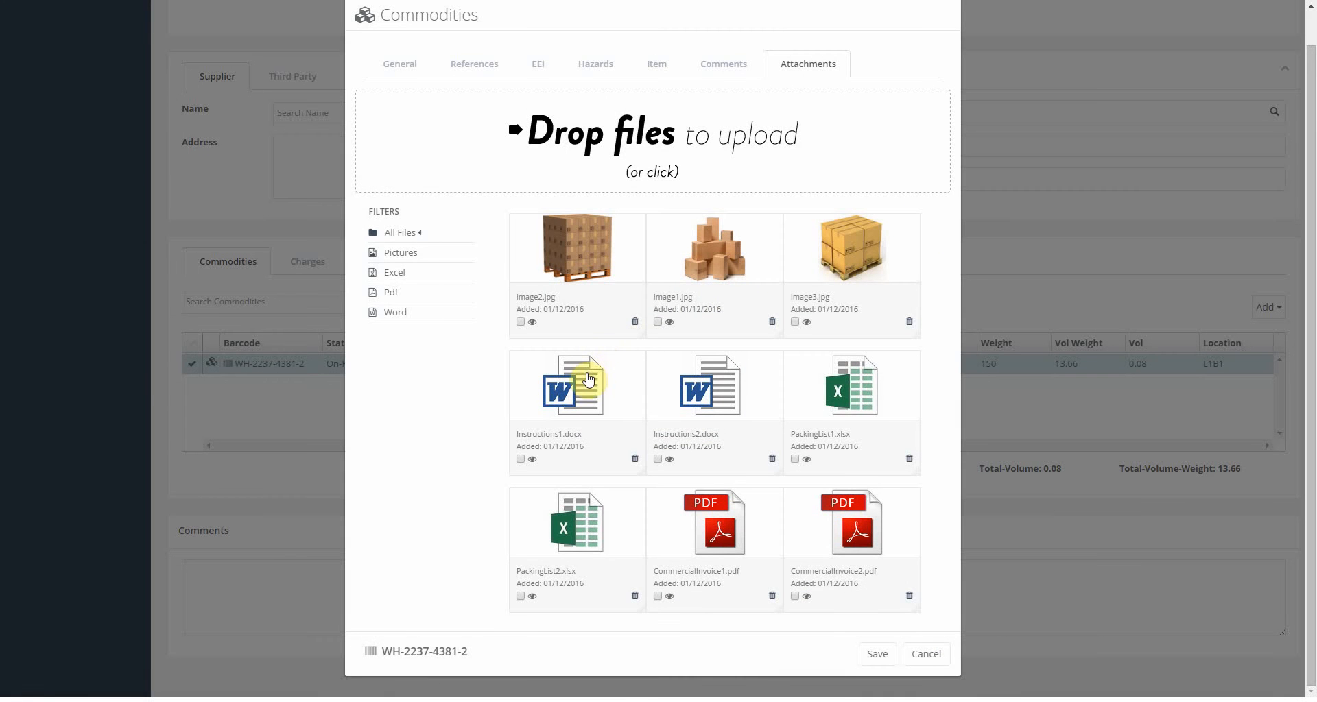
# Download Instructions1.docx and PackingList2.xlsx.
pyautogui.click(588, 380)
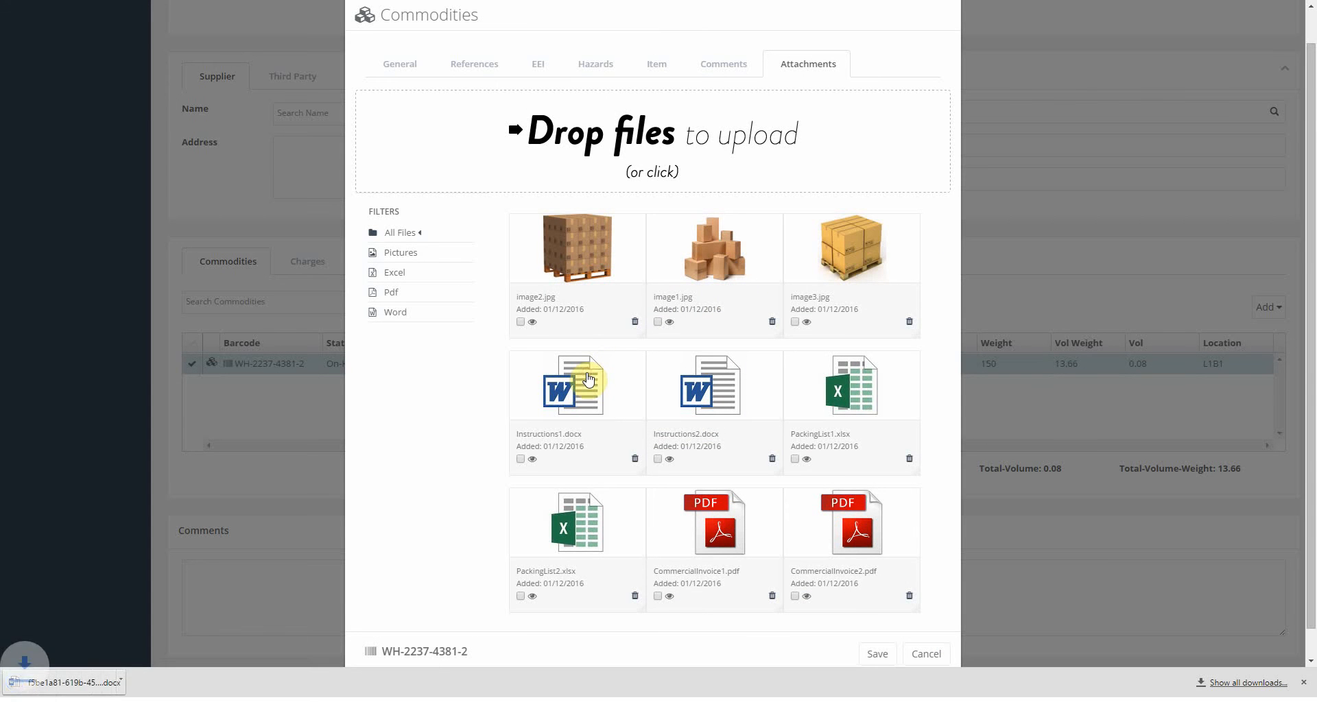
pyautogui.click(593, 515)
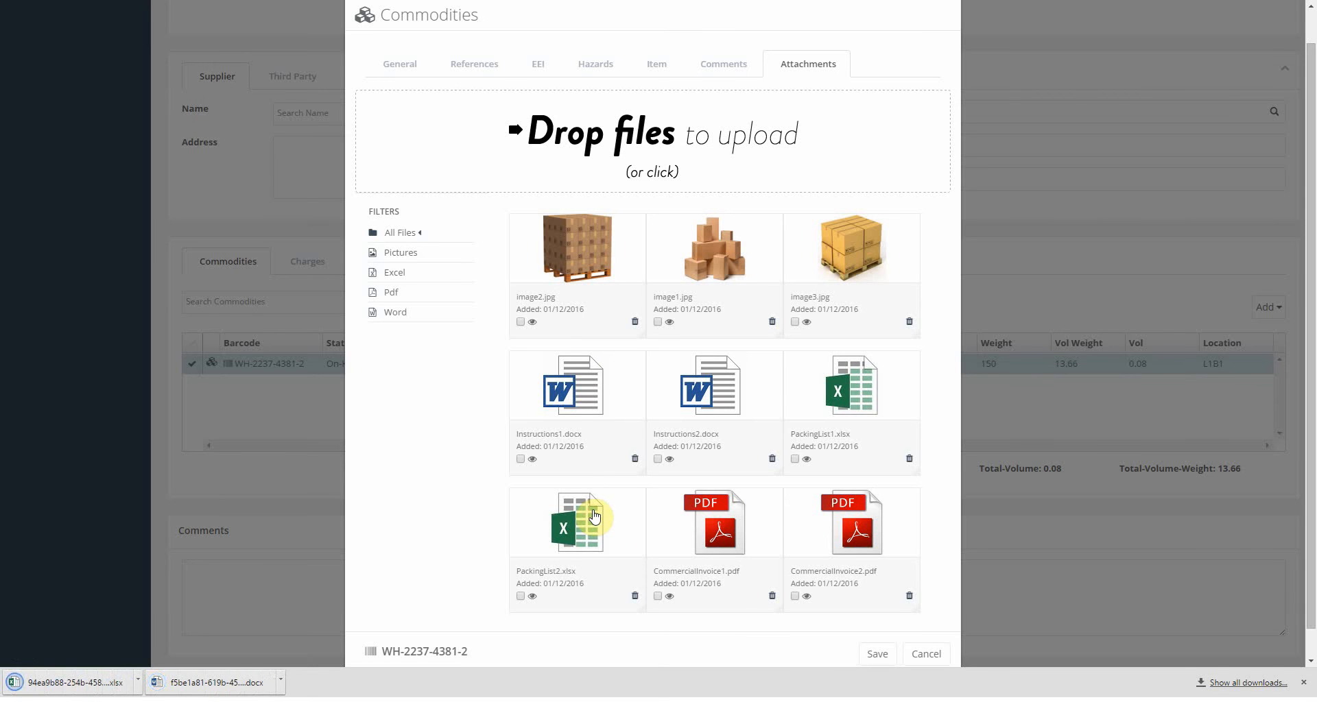
pyautogui.click(1300, 683)
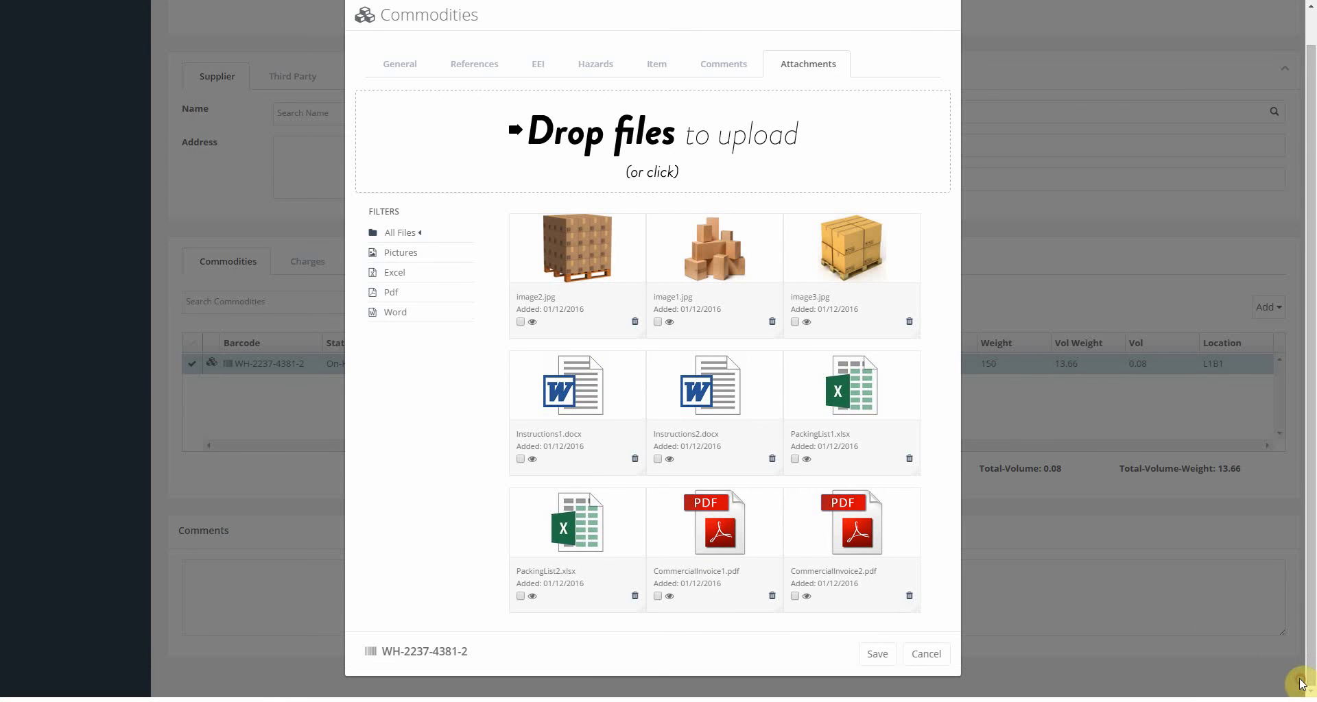
# Flag image2.jpg, Instructions1.docx and PackingList2.xlsx, then close the commodity with Cancel.
pyautogui.click(520, 321)
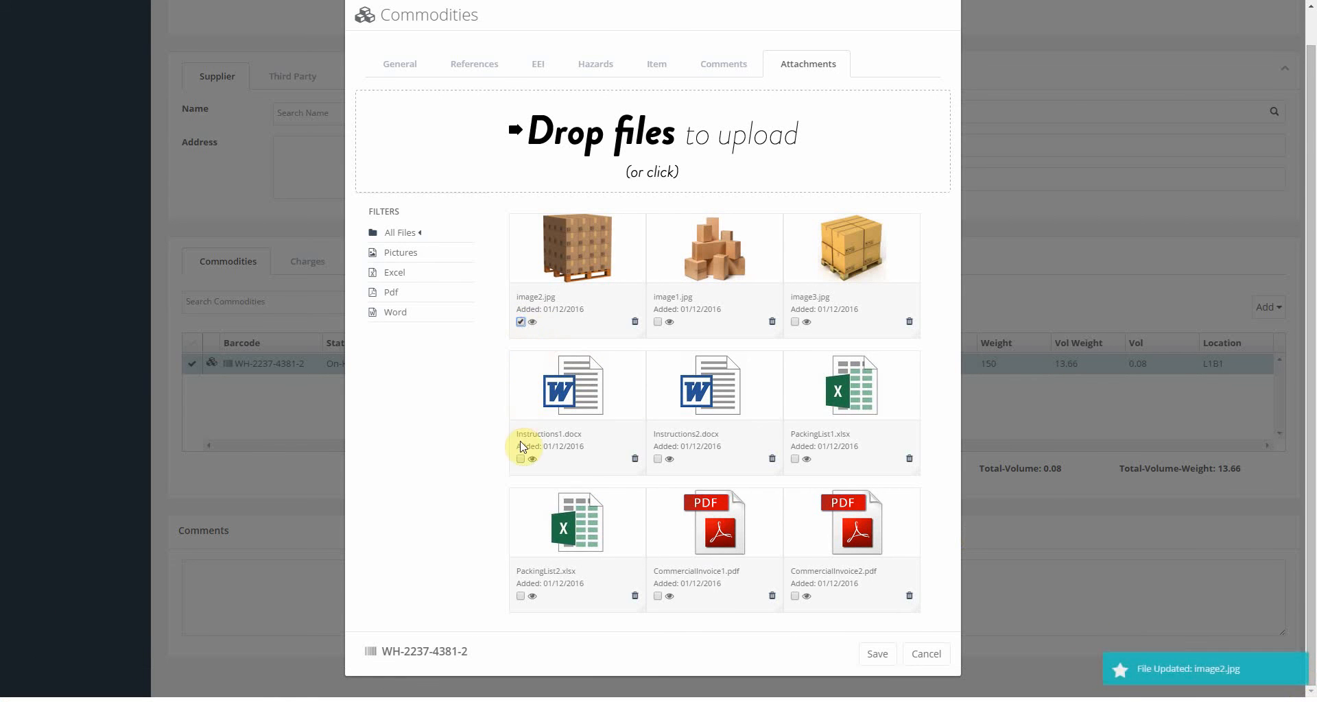
pyautogui.click(521, 459)
pyautogui.click(521, 596)
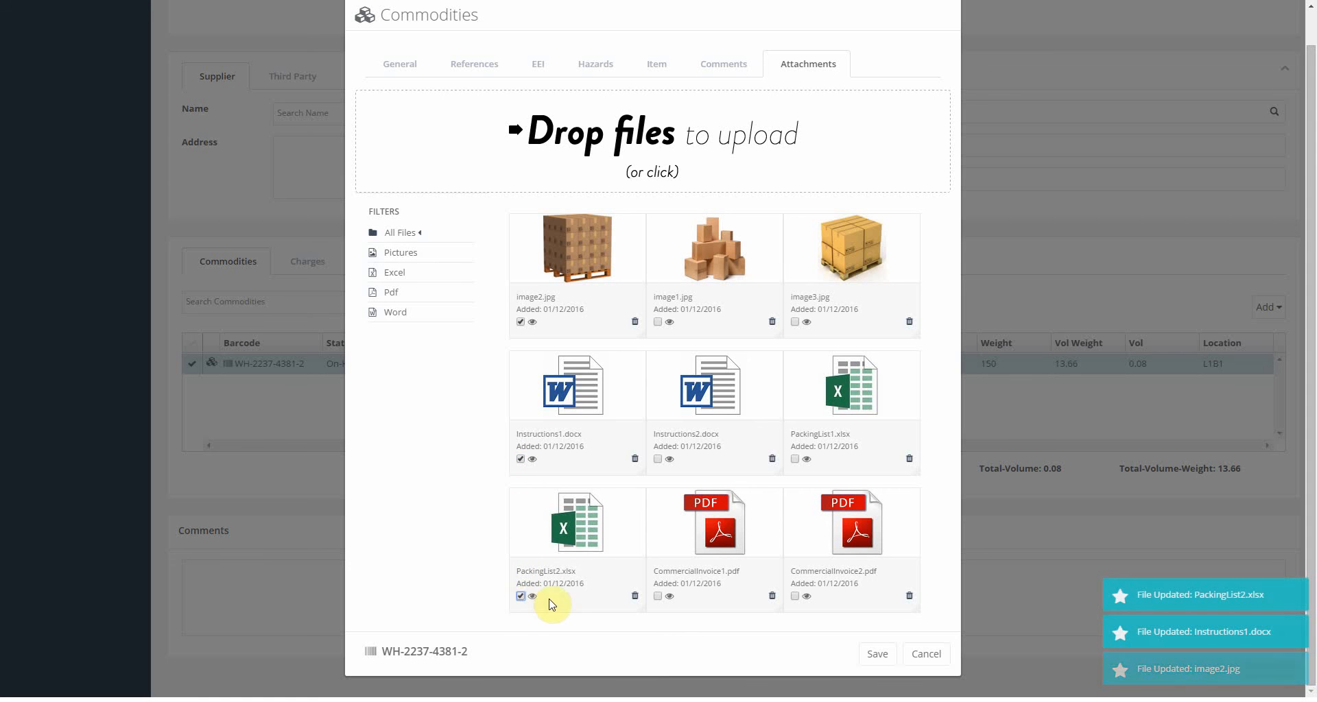
pyautogui.click(928, 657)
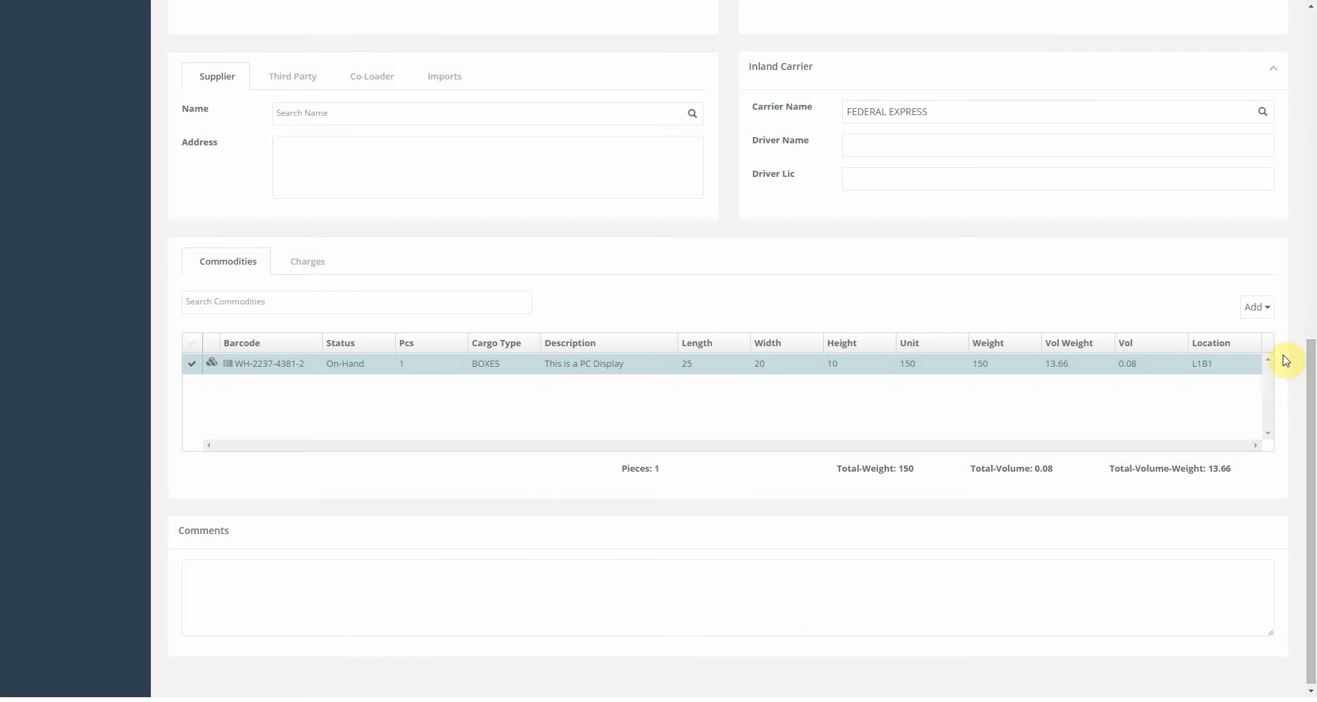
# Start a new commodity for item 684685, the PC Keyboard.
pyautogui.click(1260, 308)
pyautogui.click(1234, 333)
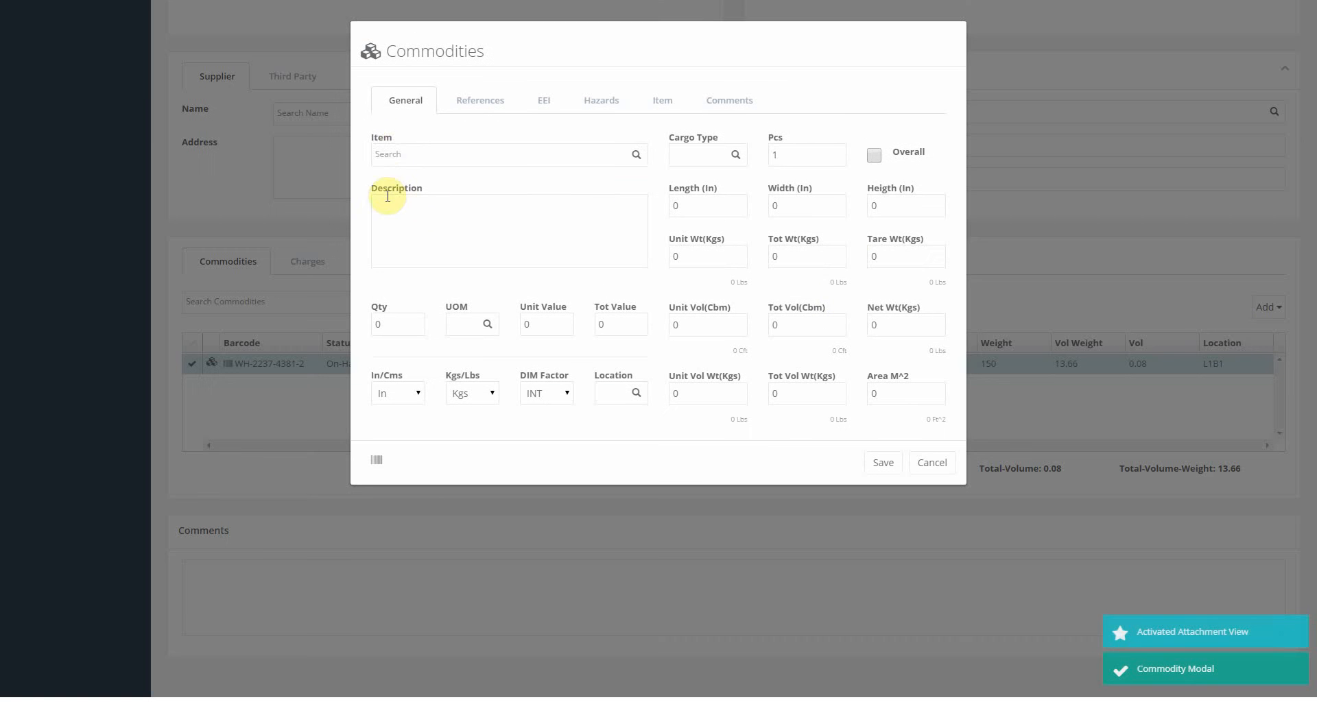
pyautogui.click(390, 151)
pyautogui.write('PC')
pyautogui.press('Down')
pyautogui.press('Return')
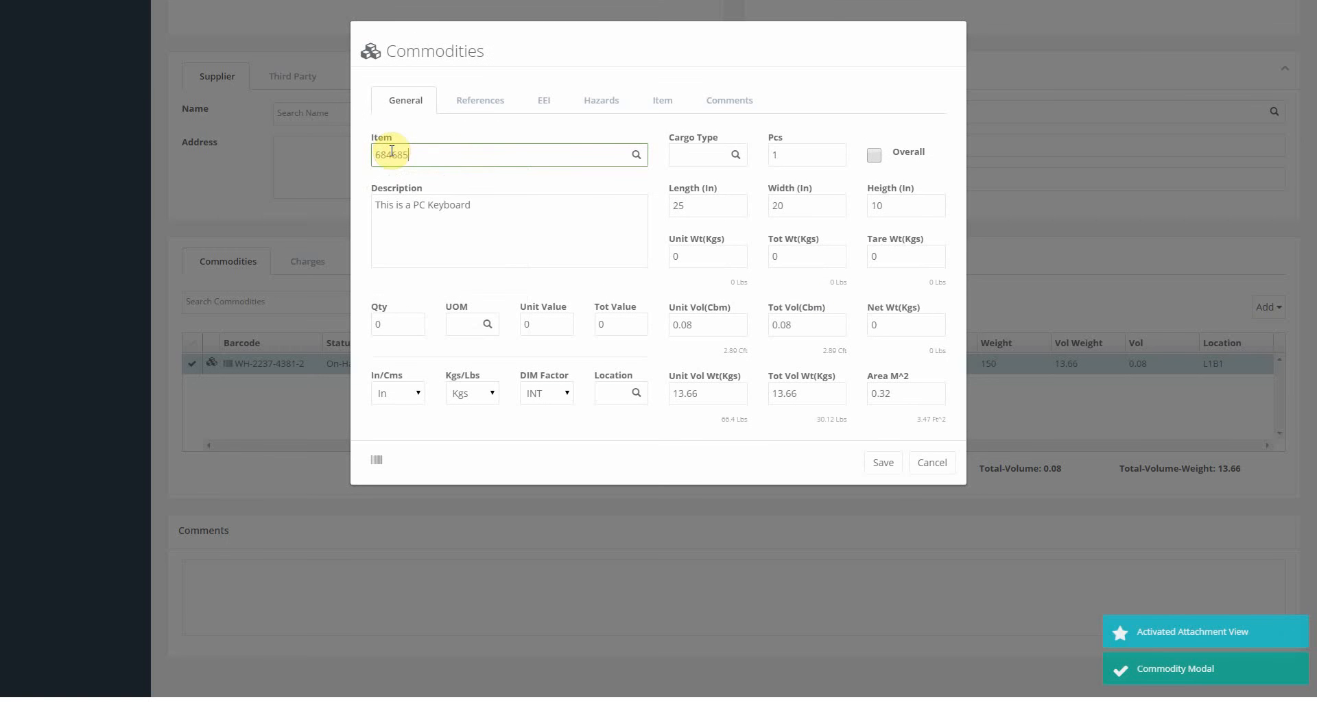
# Set cargo type PALLETS, unit weight 50 kg and location L1B1, then save the commodity.
pyautogui.click(694, 152)
pyautogui.write('PA')
pyautogui.press('Return')
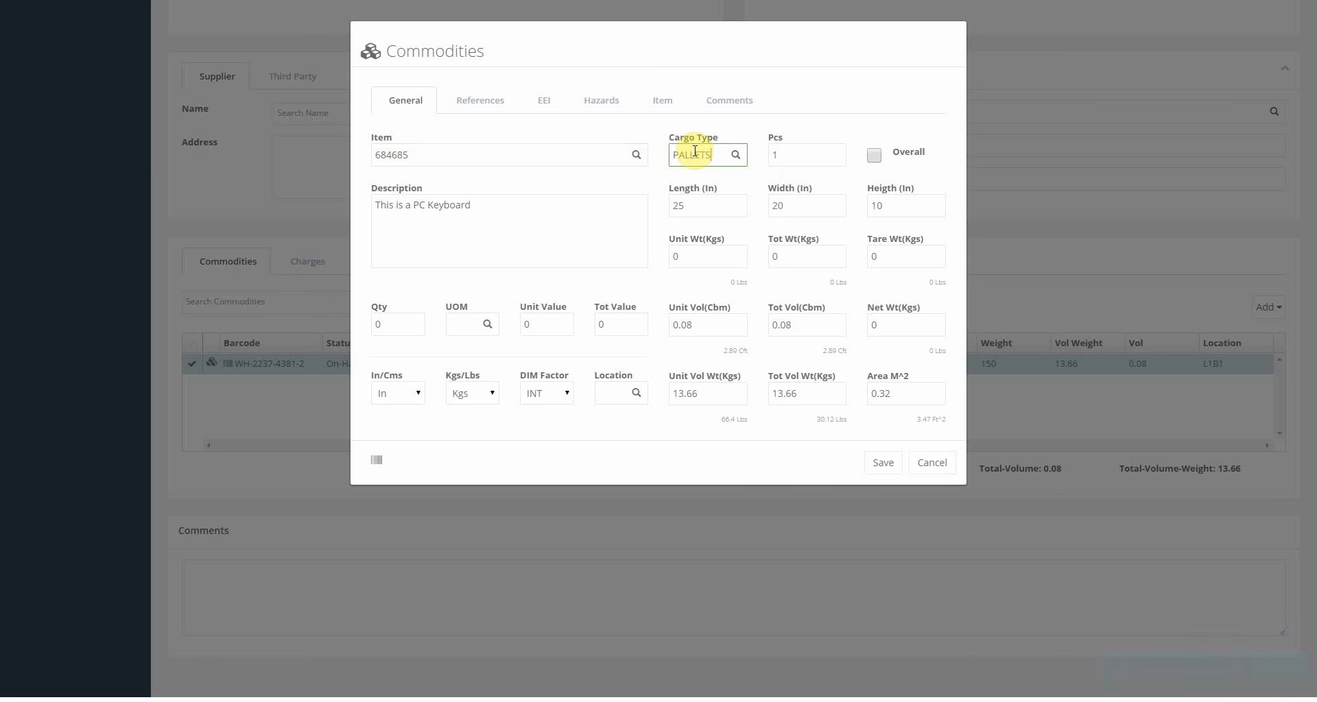
pyautogui.click(716, 255)
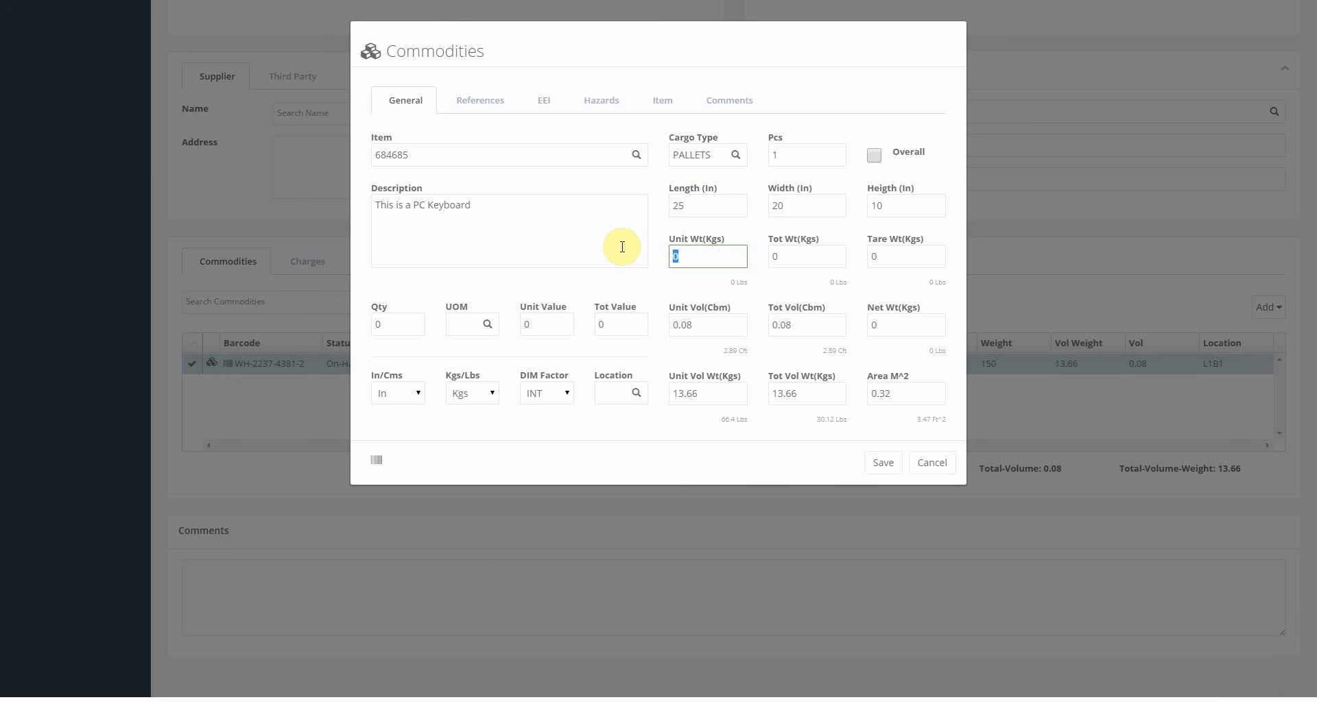
pyautogui.write('50')
pyautogui.press('Tab')
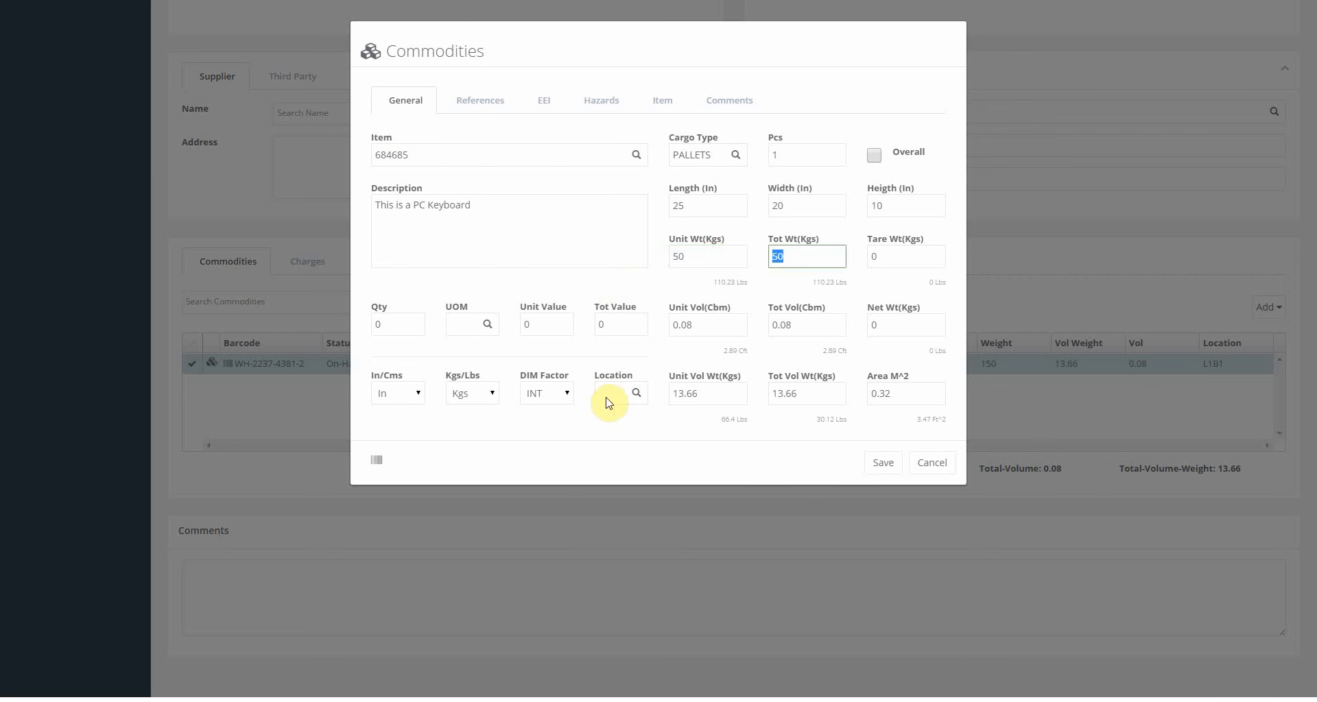
pyautogui.click(608, 395)
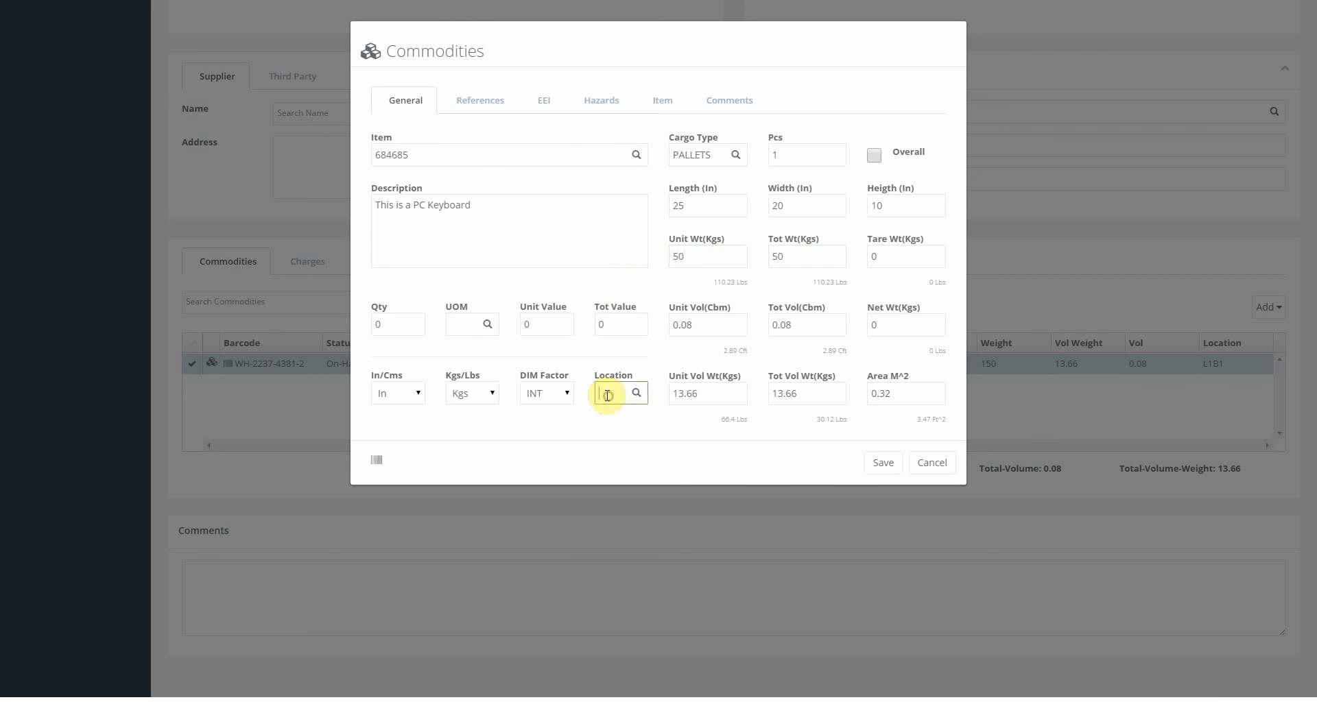
pyautogui.click(882, 462)
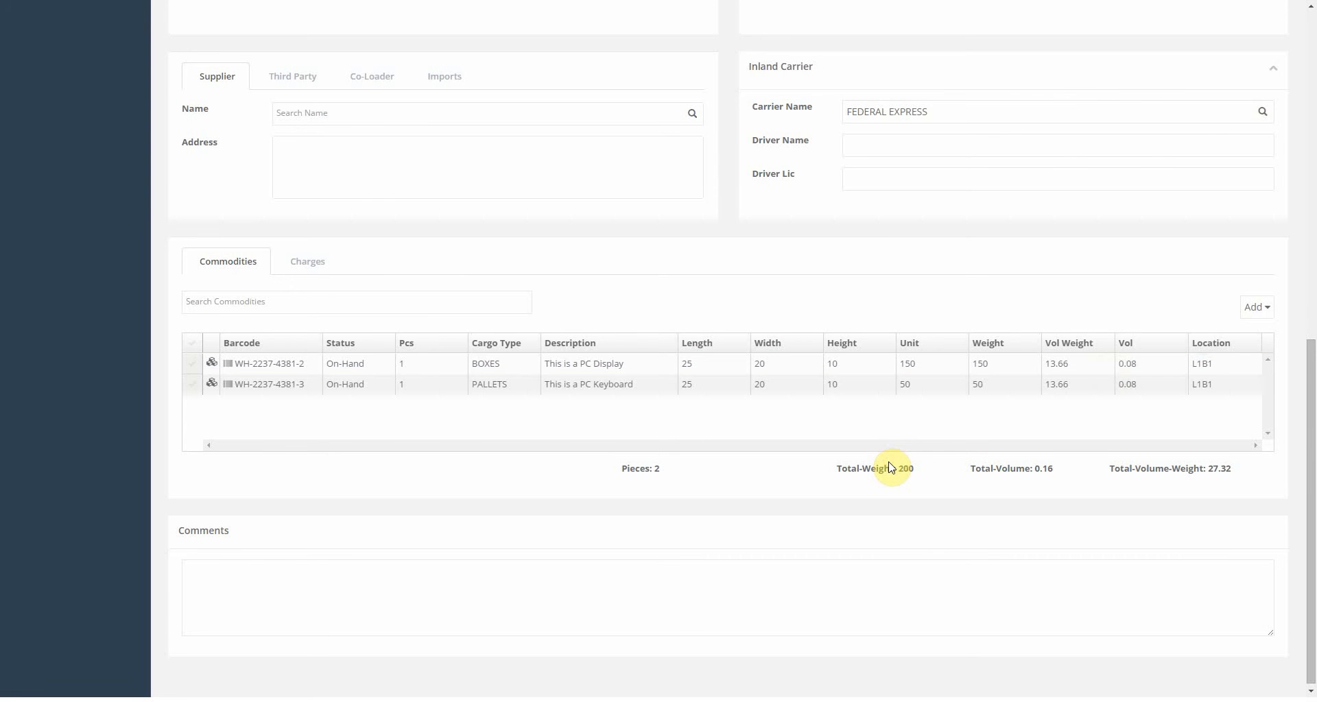
# Create repack container CNT123 with references R1 and R2, sized 45×45×45 in, 500 kg.
pyautogui.click(1253, 308)
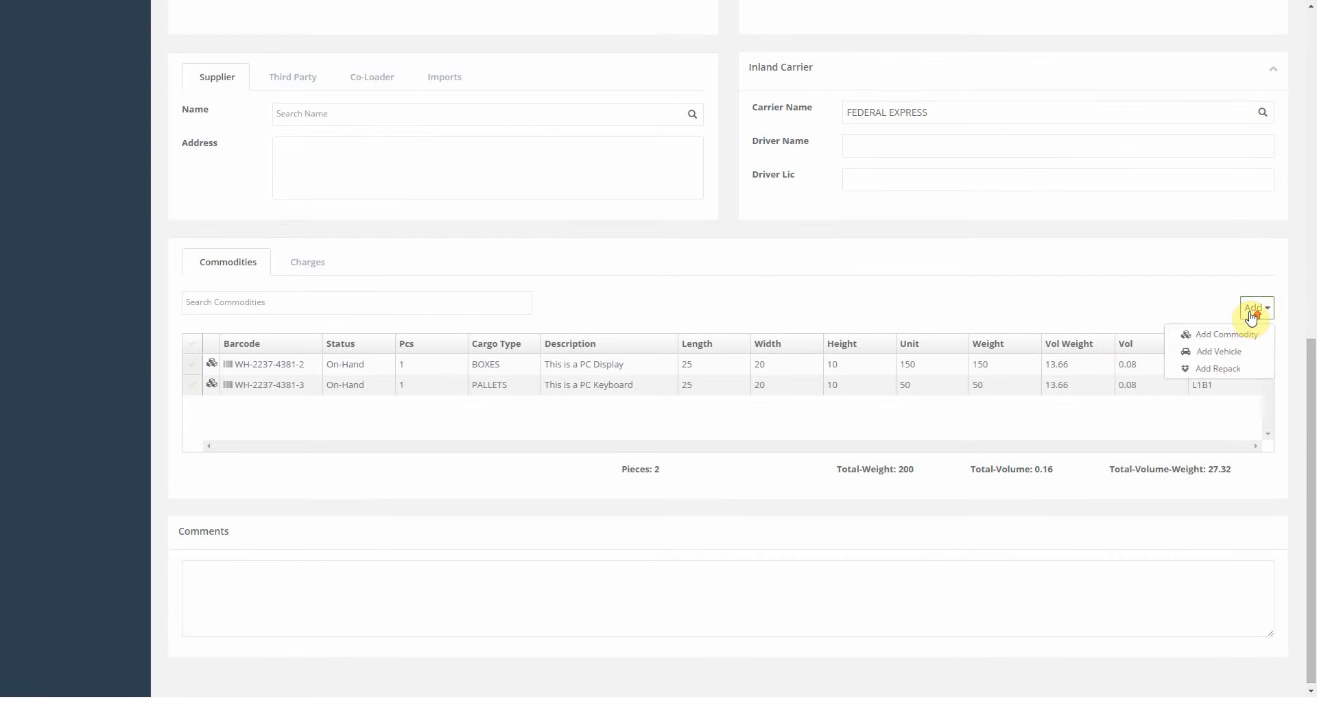
pyautogui.click(1224, 370)
pyautogui.click(424, 152)
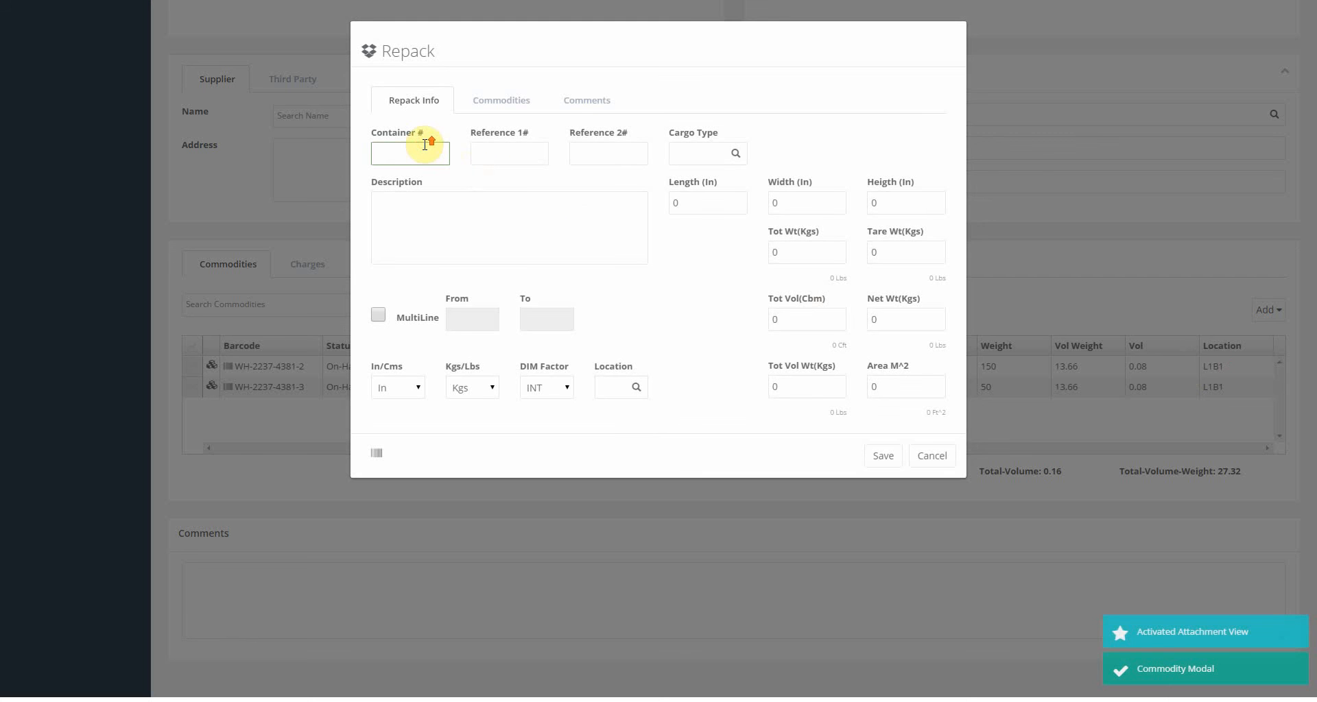
pyautogui.press('Tab')
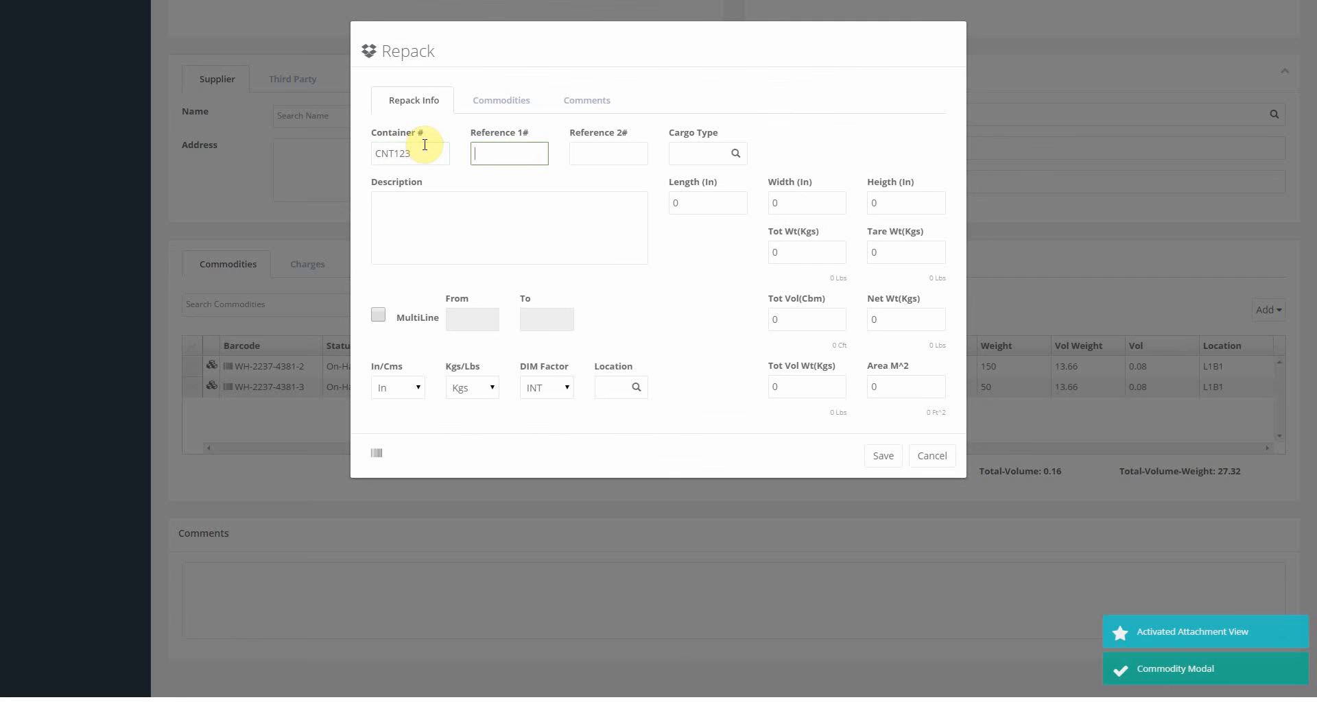
pyautogui.write('R1')
pyautogui.press('Tab')
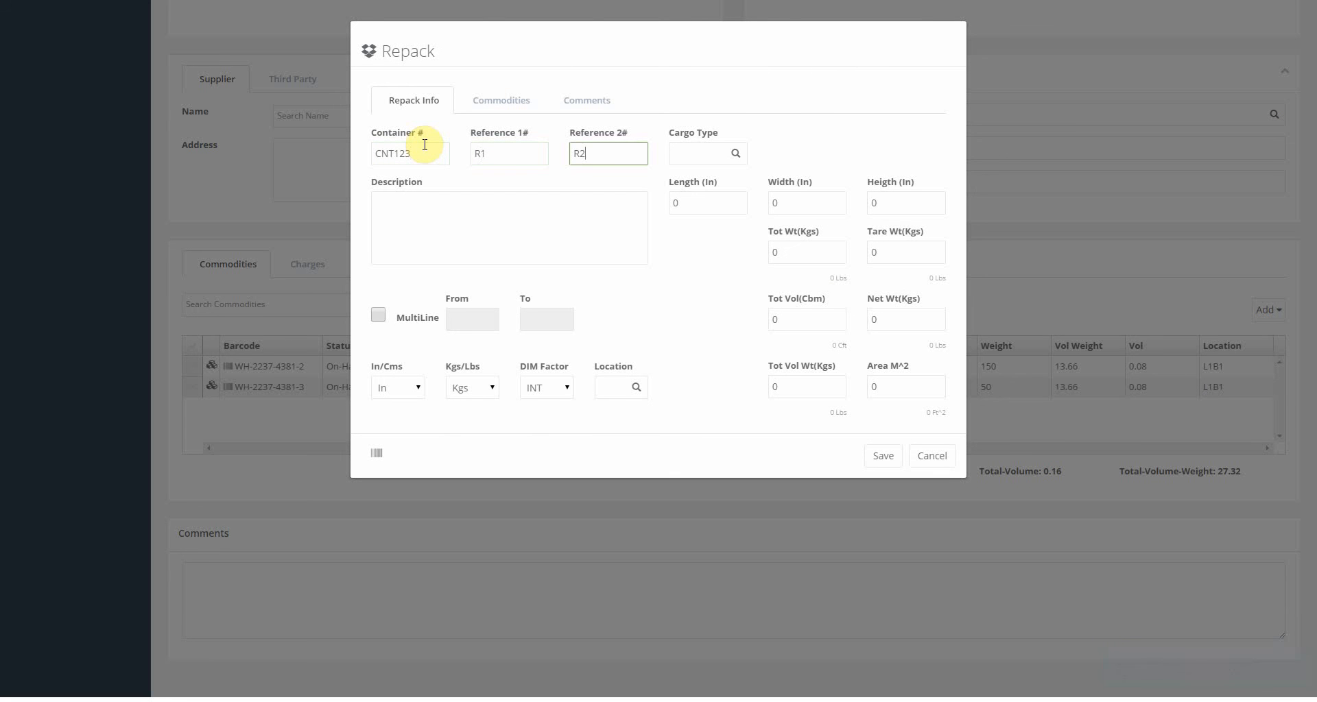
pyautogui.click(724, 203)
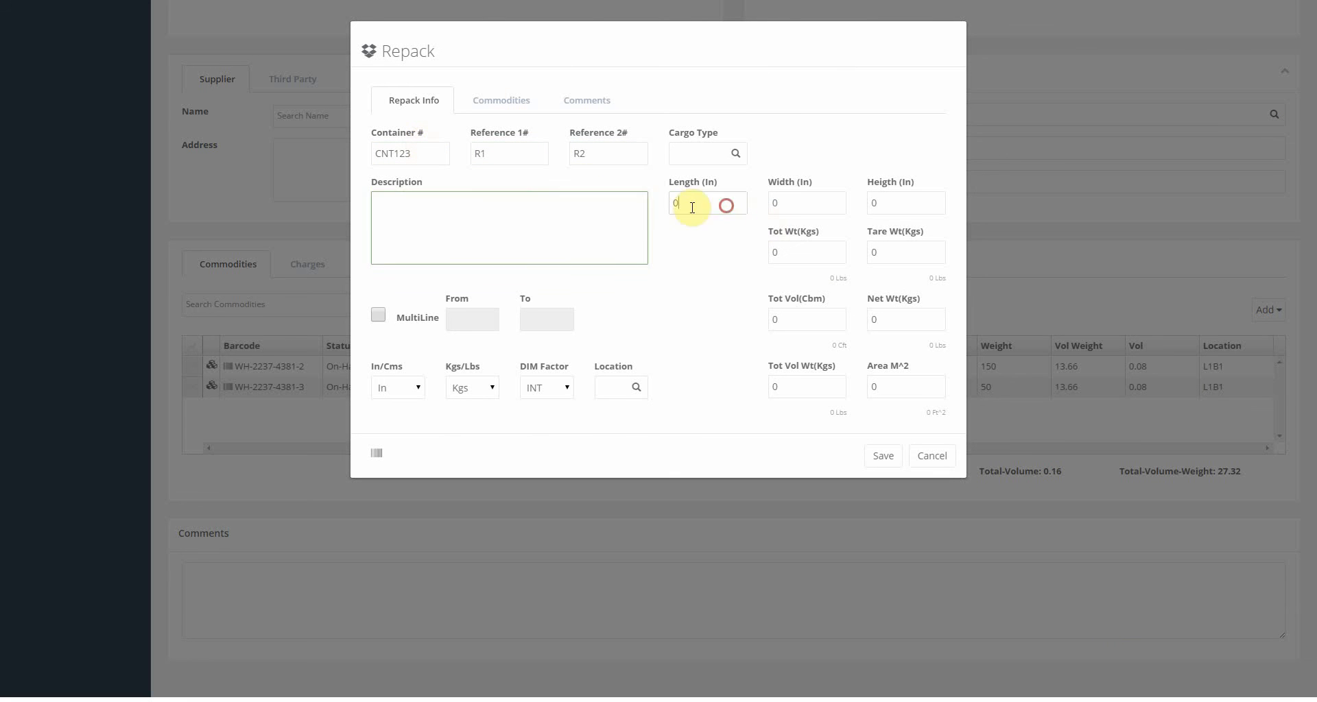
pyautogui.write('45')
pyautogui.press('Tab')
pyautogui.write('45')
pyautogui.press('Tab')
pyautogui.write('45')
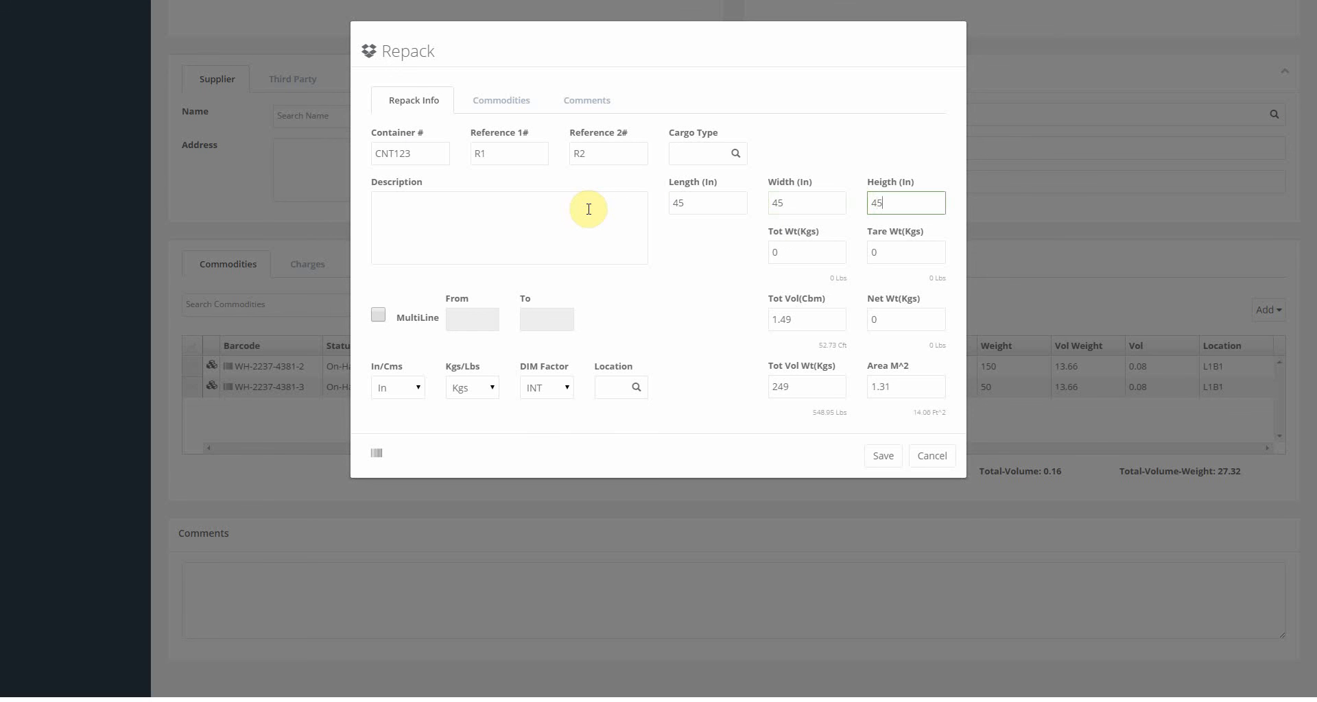
pyautogui.press('Tab')
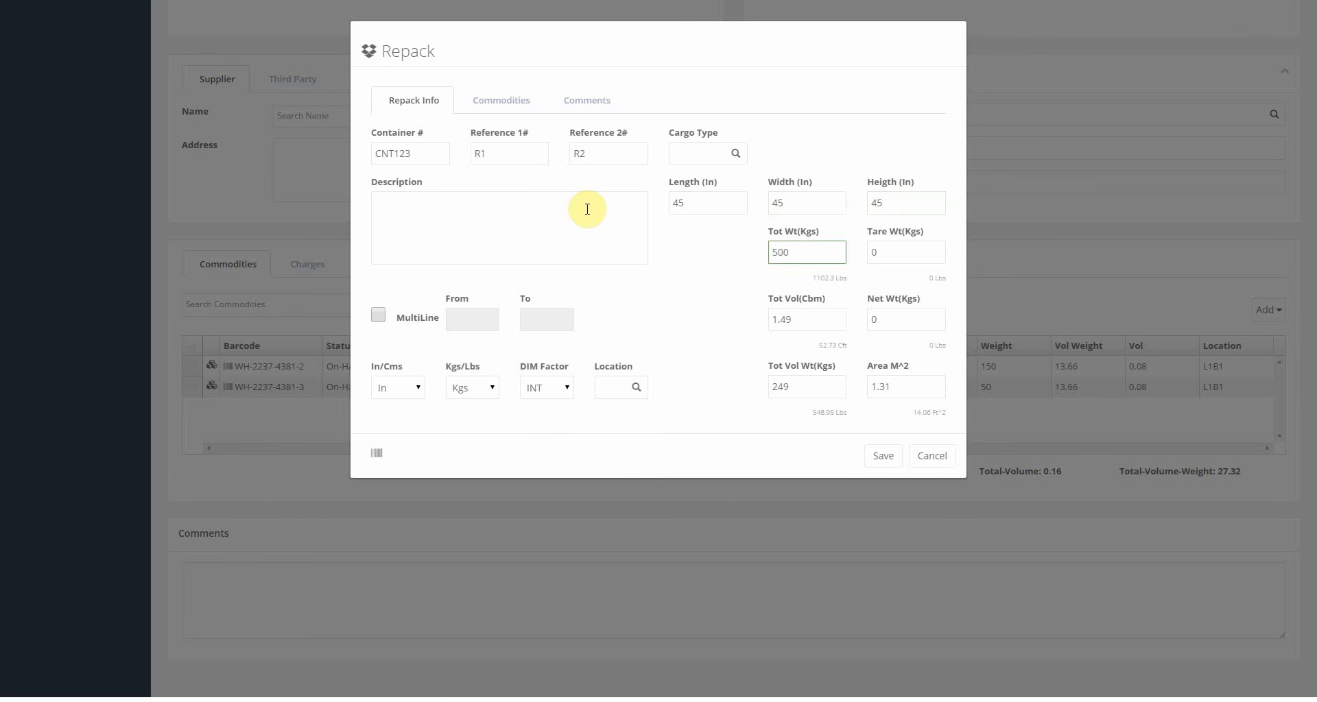
# Pack the PC Display boxes and PC Keyboard pallet into the container and save it.
pyautogui.click(480, 108)
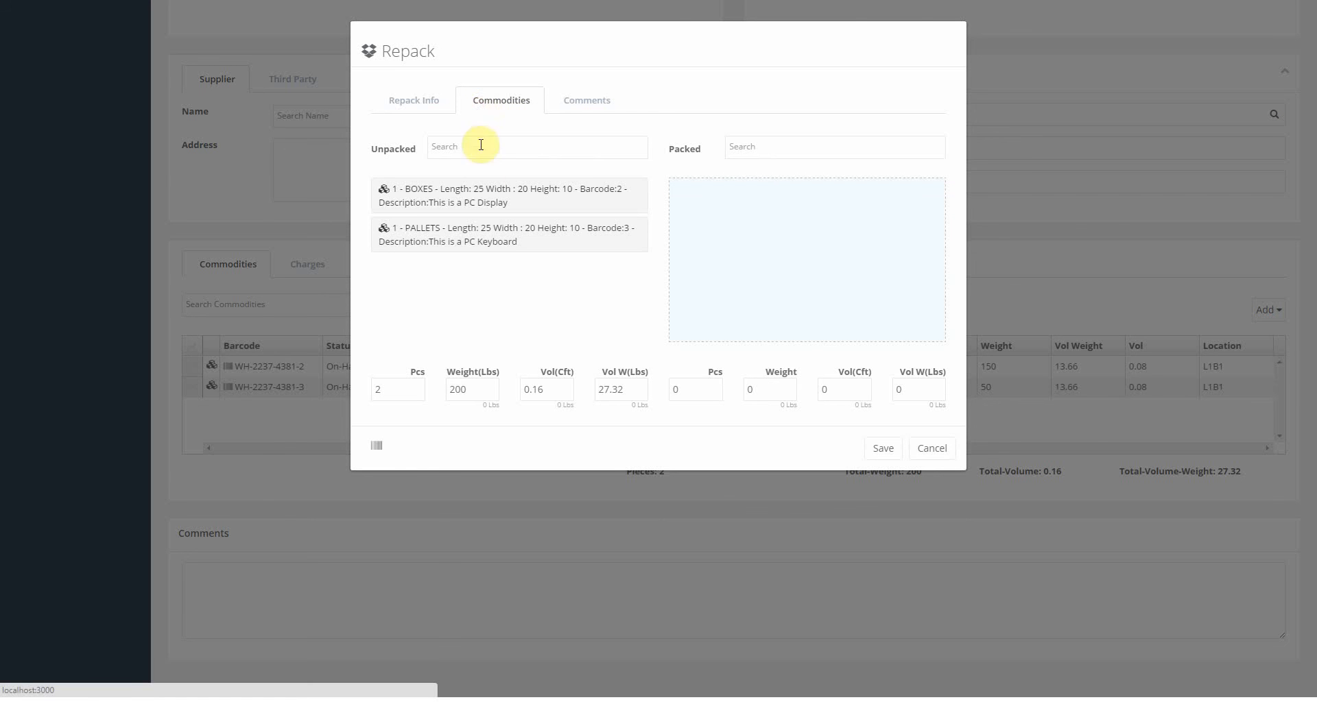
pyautogui.moveTo(474, 199); pyautogui.dragTo(834, 182)
pyautogui.moveTo(563, 212); pyautogui.dragTo(796, 191)
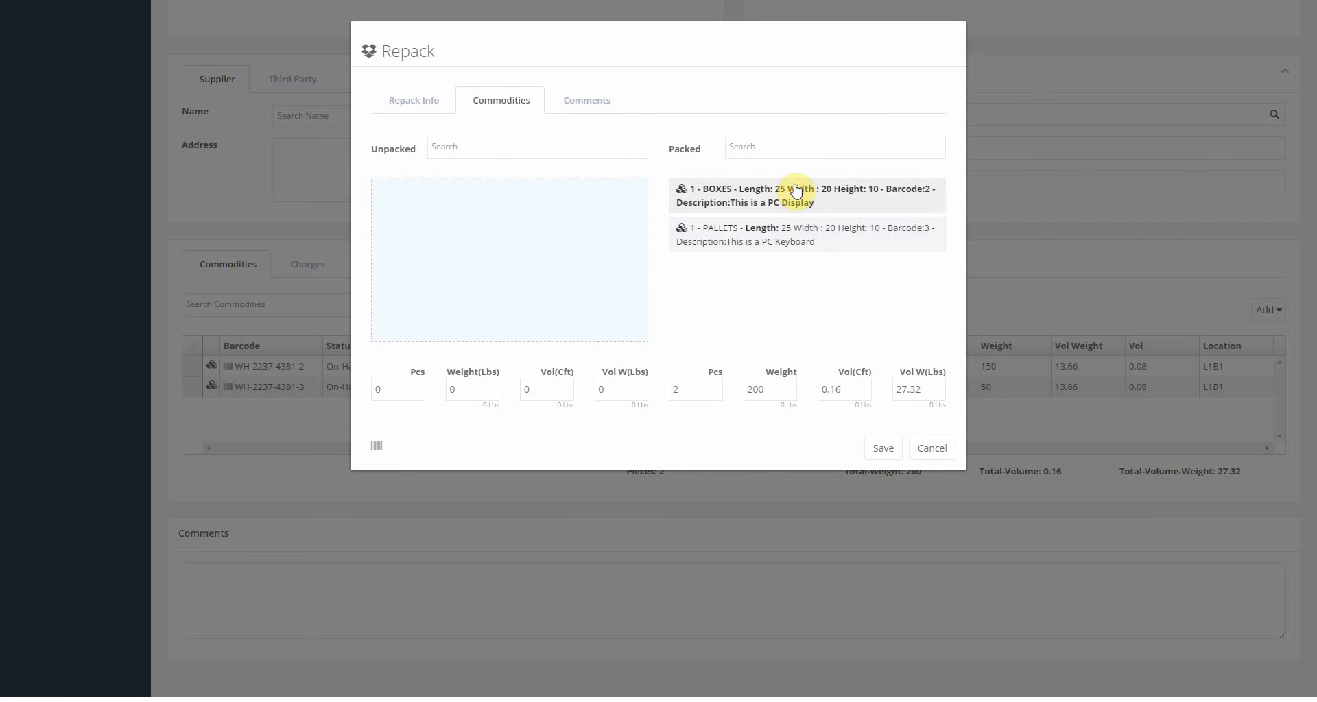
pyautogui.click(883, 449)
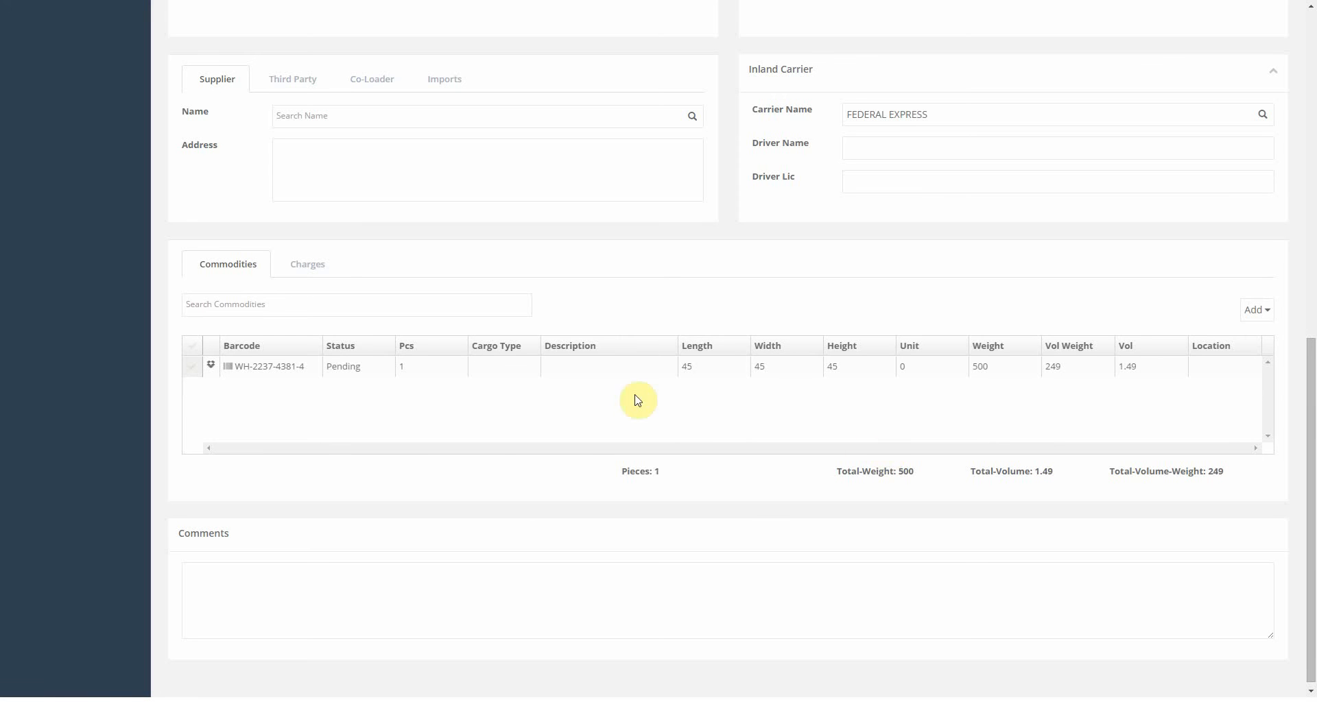
# Edit repack WH-2237-4381-4, move the PC Display and PC Keyboard back to Unpacked, and save.
pyautogui.click(443, 369)
pyautogui.rightClick(443, 370)
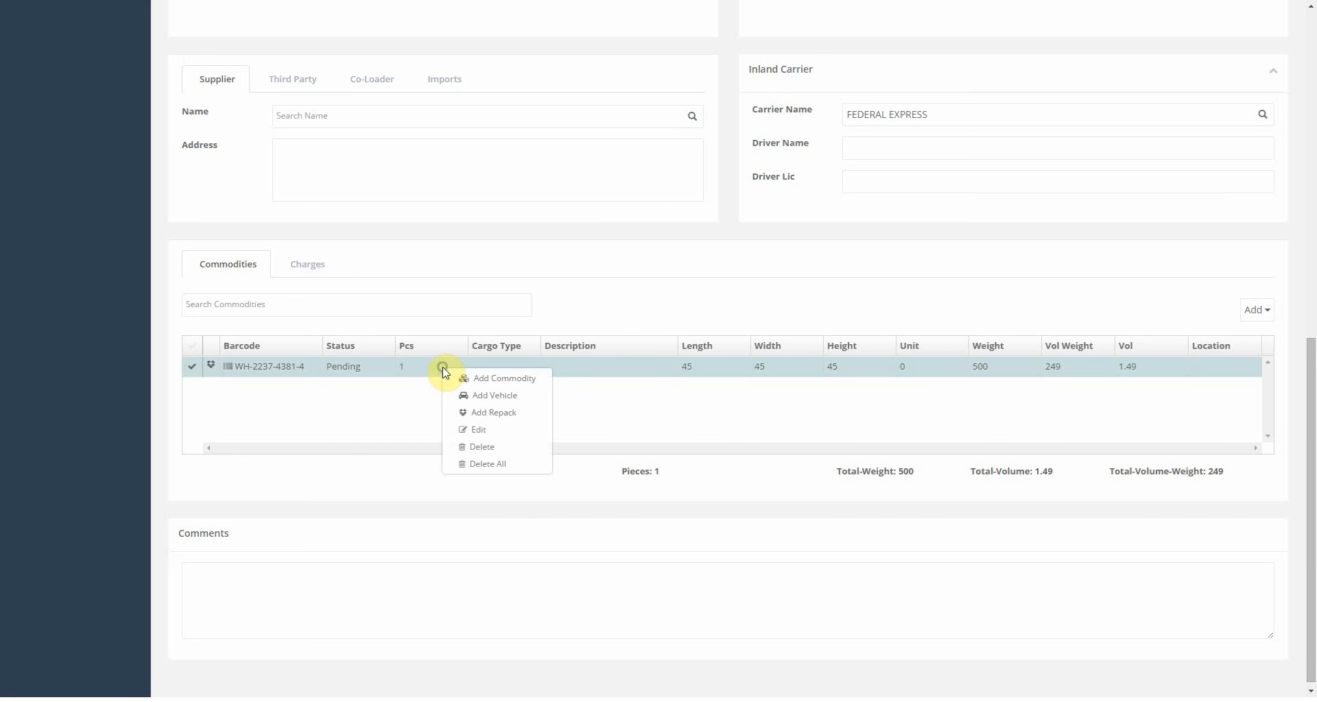
pyautogui.click(477, 430)
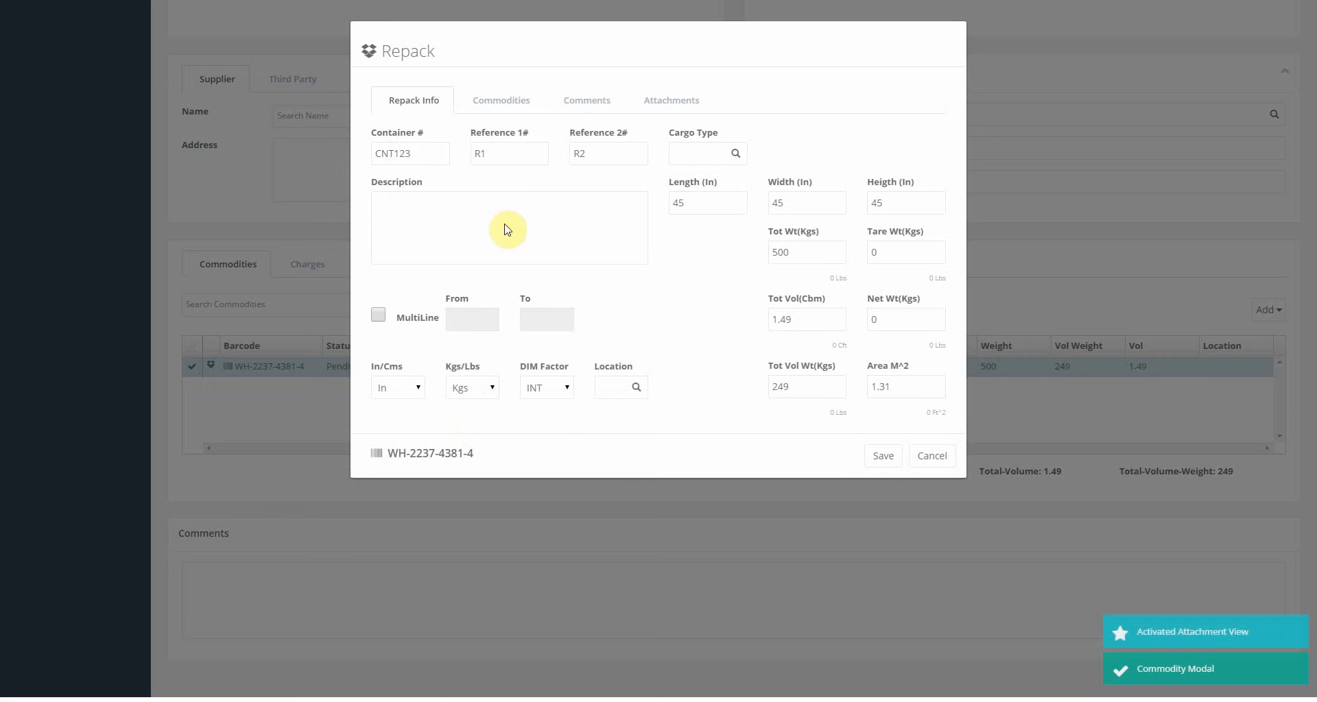
pyautogui.click(505, 112)
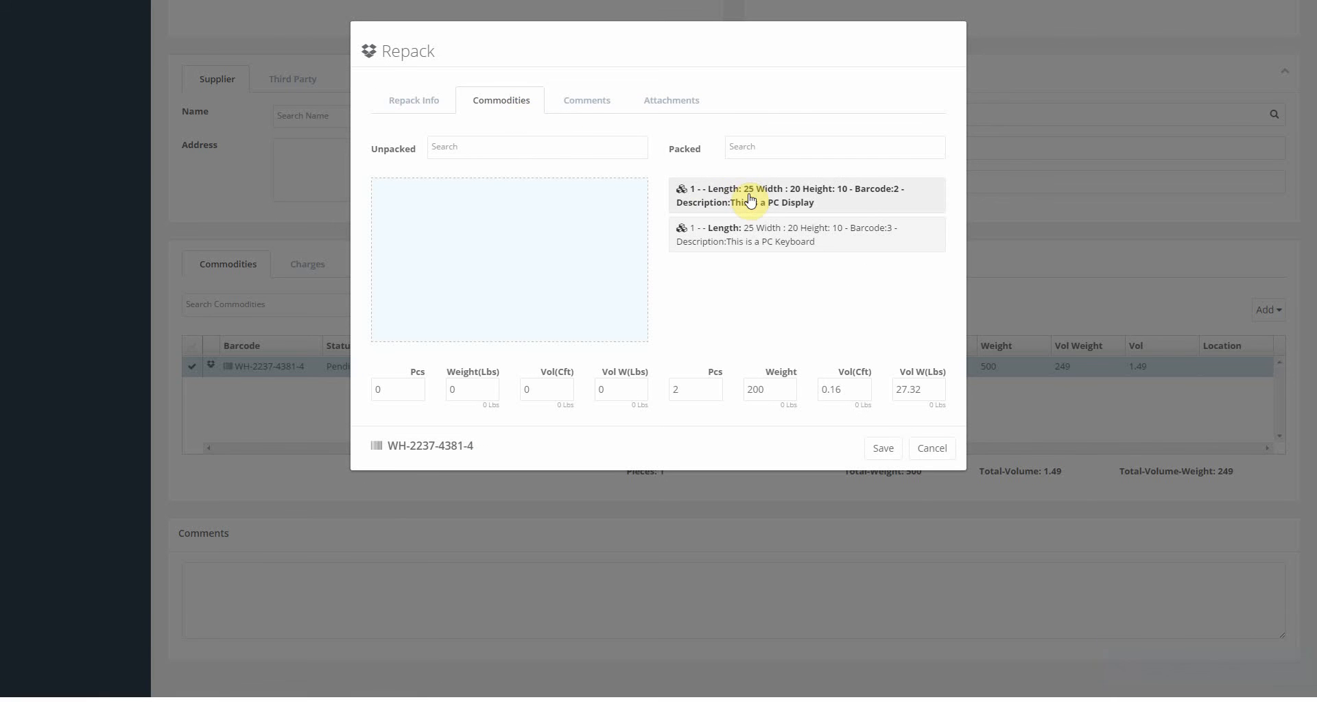
pyautogui.moveTo(749, 195); pyautogui.dragTo(505, 188)
pyautogui.moveTo(732, 203); pyautogui.dragTo(420, 226)
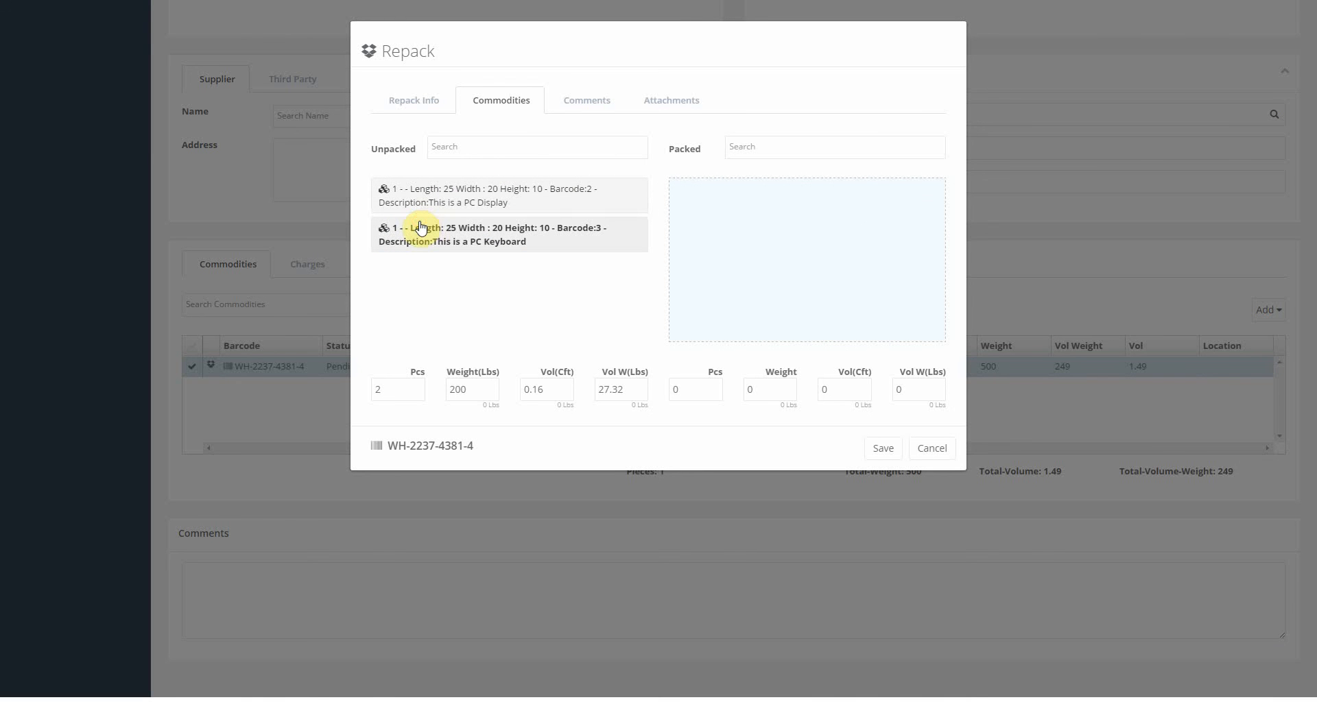
pyautogui.click(885, 449)
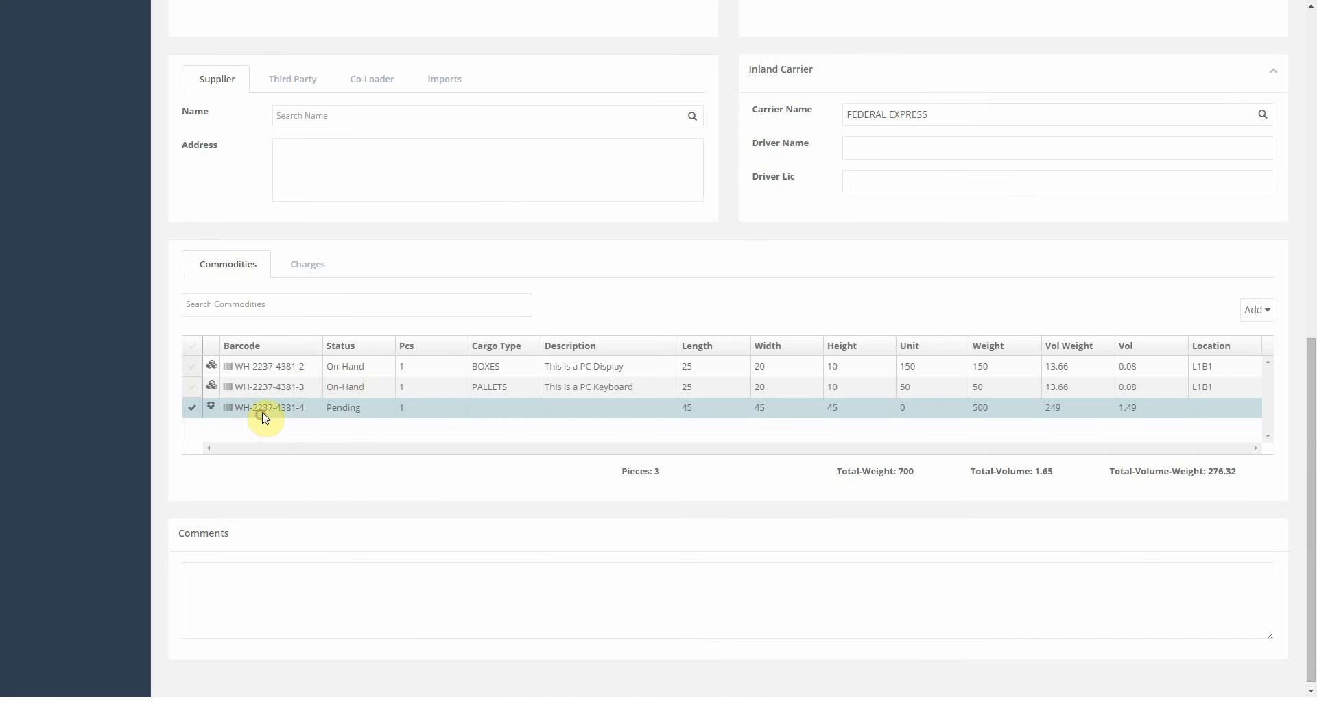
# Delete the empty repack WH-2237-4381-4 from the receipt.
pyautogui.rightClick(261, 412)
pyautogui.click(305, 492)
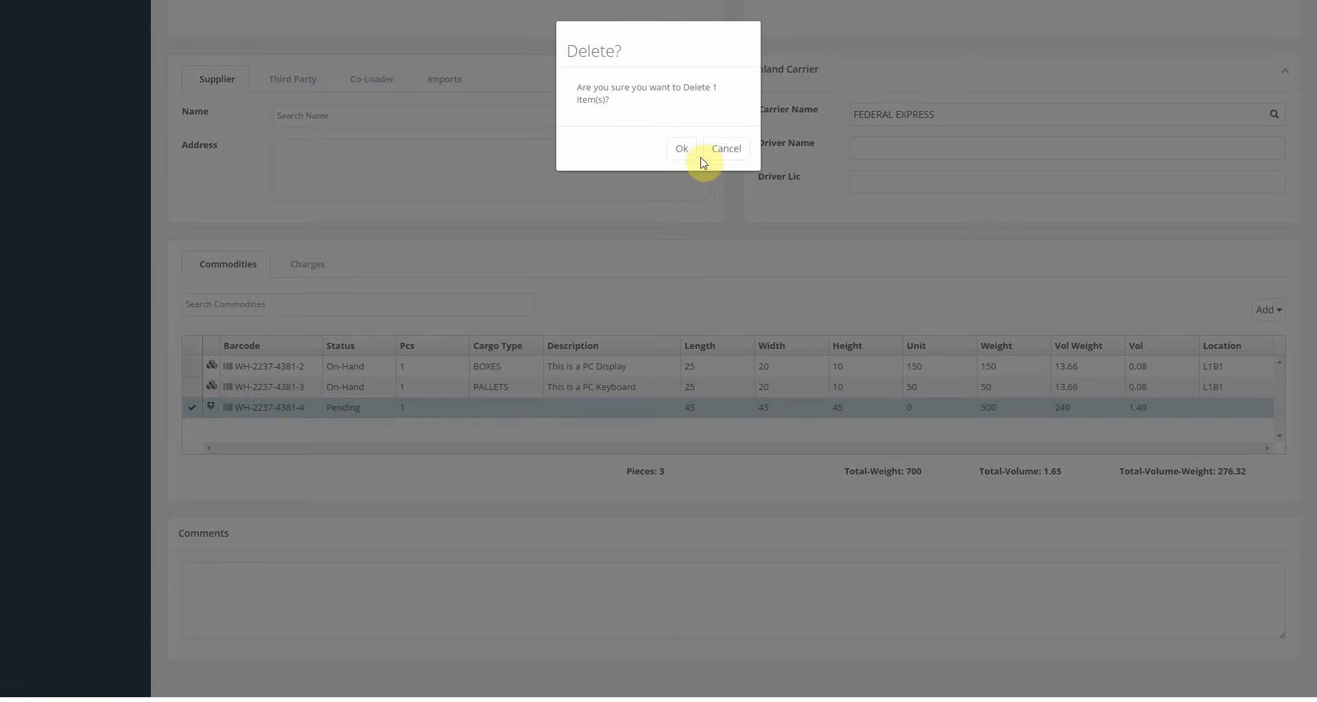
pyautogui.click(693, 153)
pyautogui.click(1257, 310)
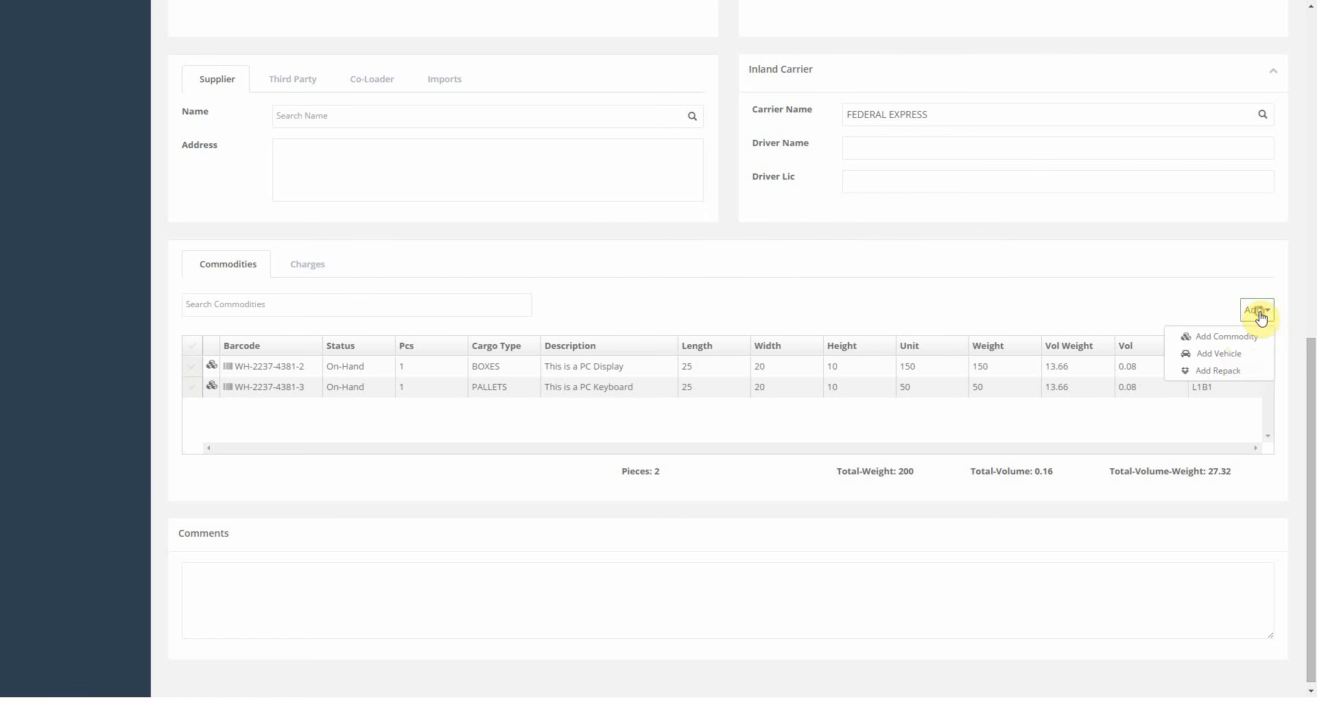
pyautogui.click(1224, 354)
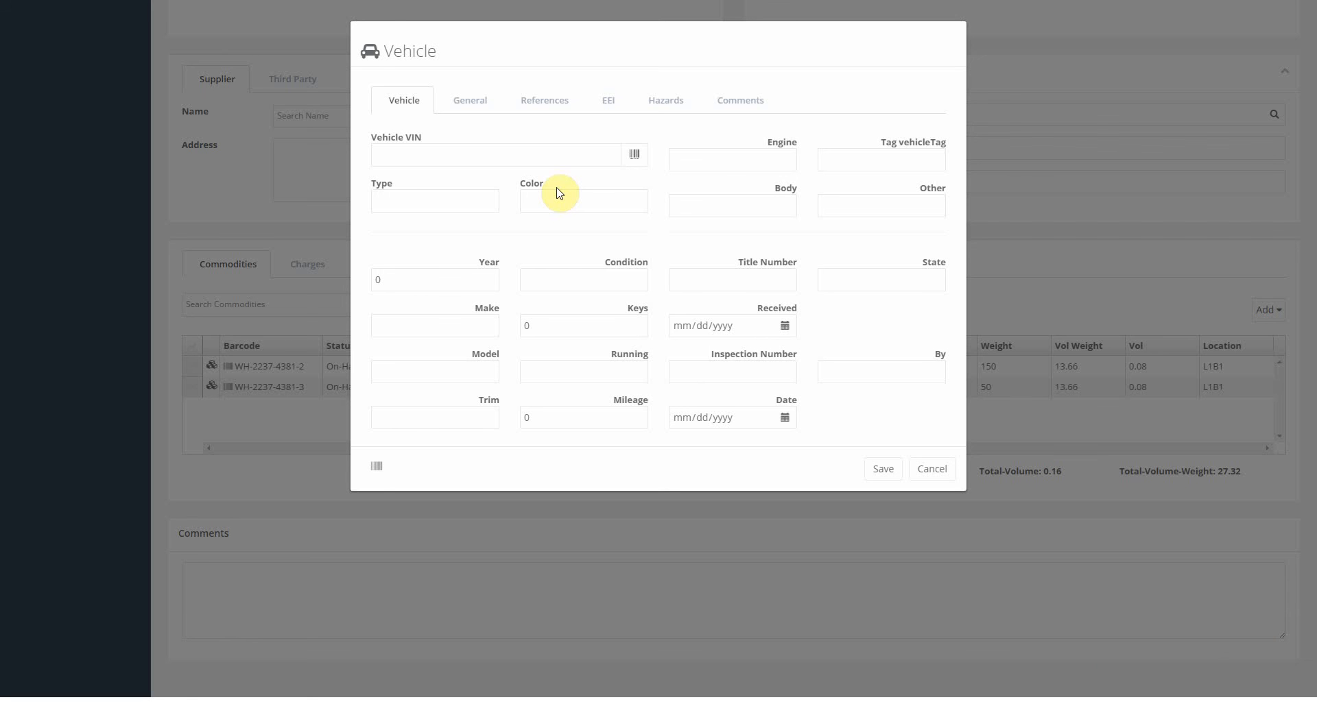
pyautogui.click(635, 160)
pyautogui.click(880, 469)
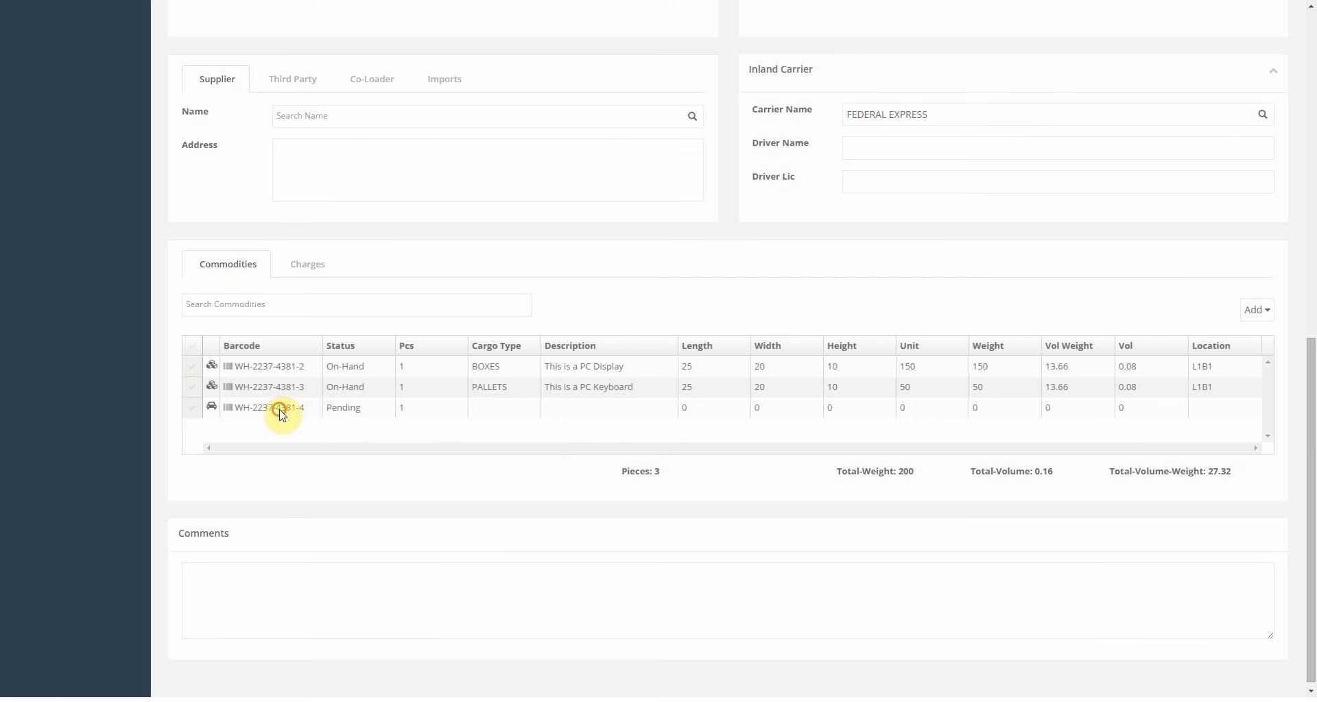
pyautogui.rightClick(279, 409)
pyautogui.click(319, 489)
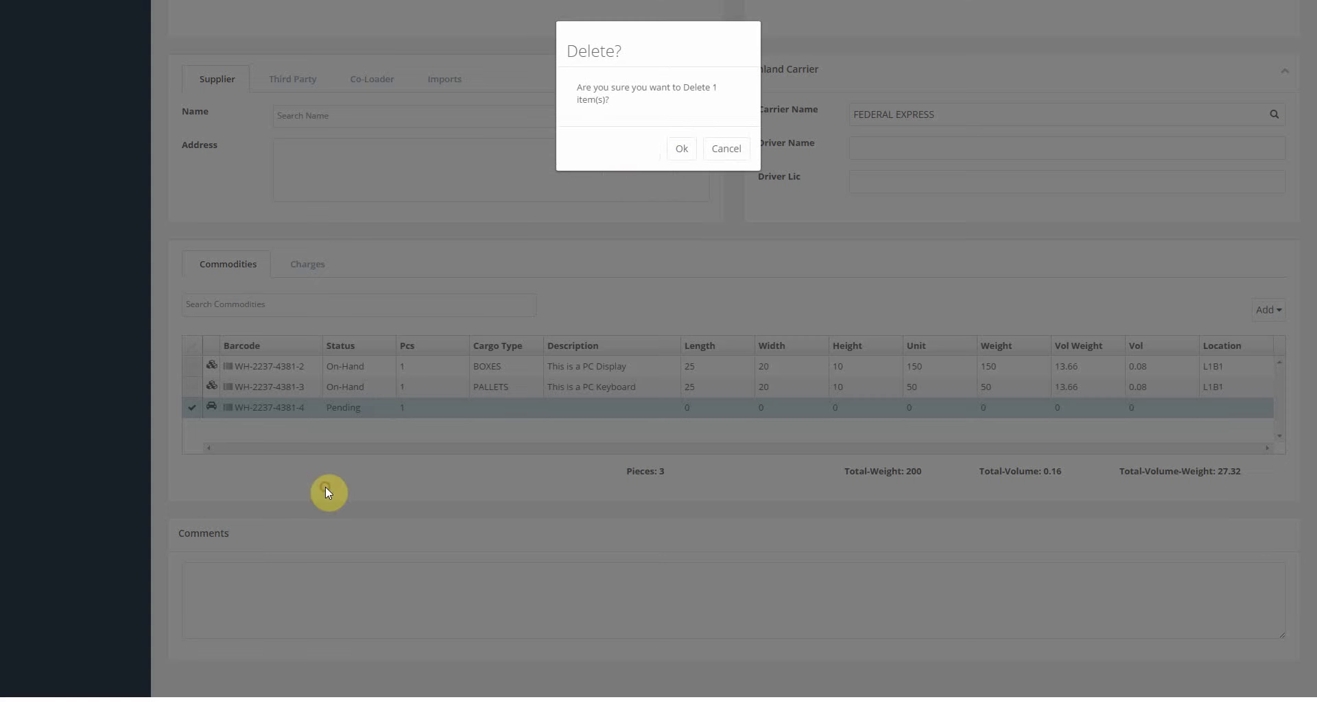
pyautogui.click(677, 151)
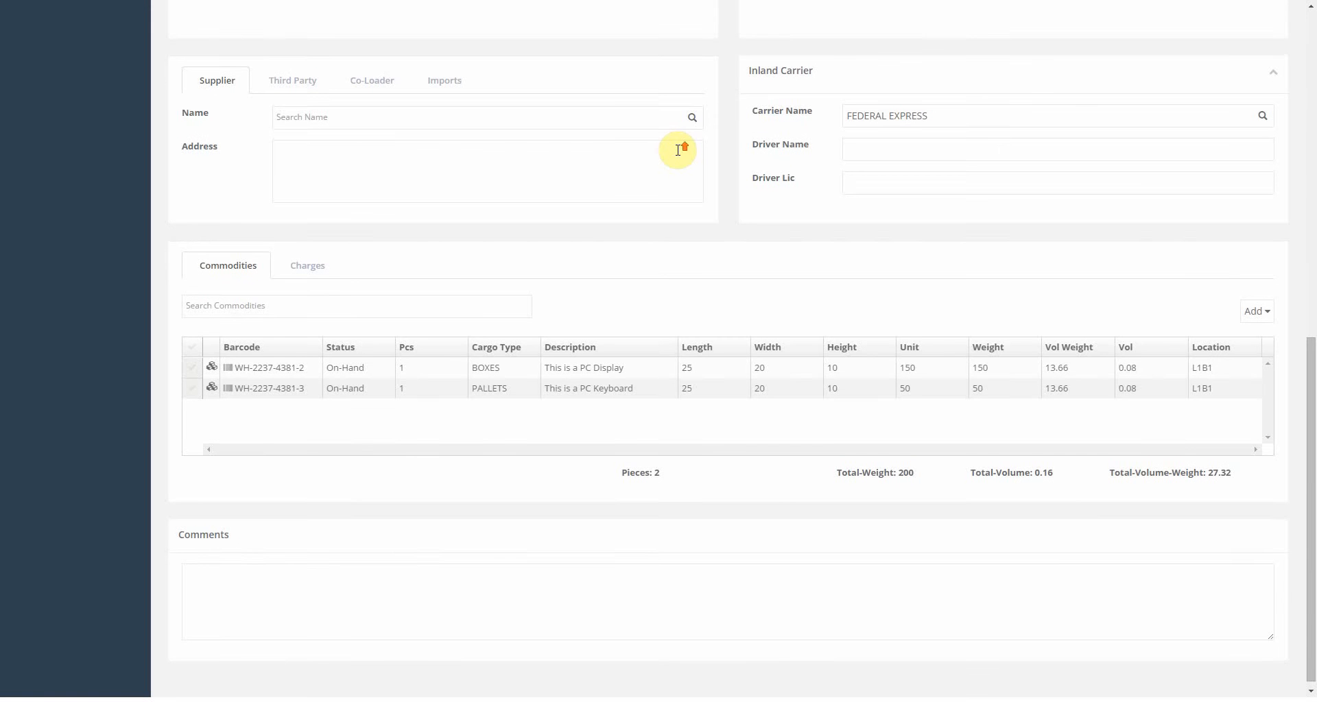
pyautogui.click(273, 367)
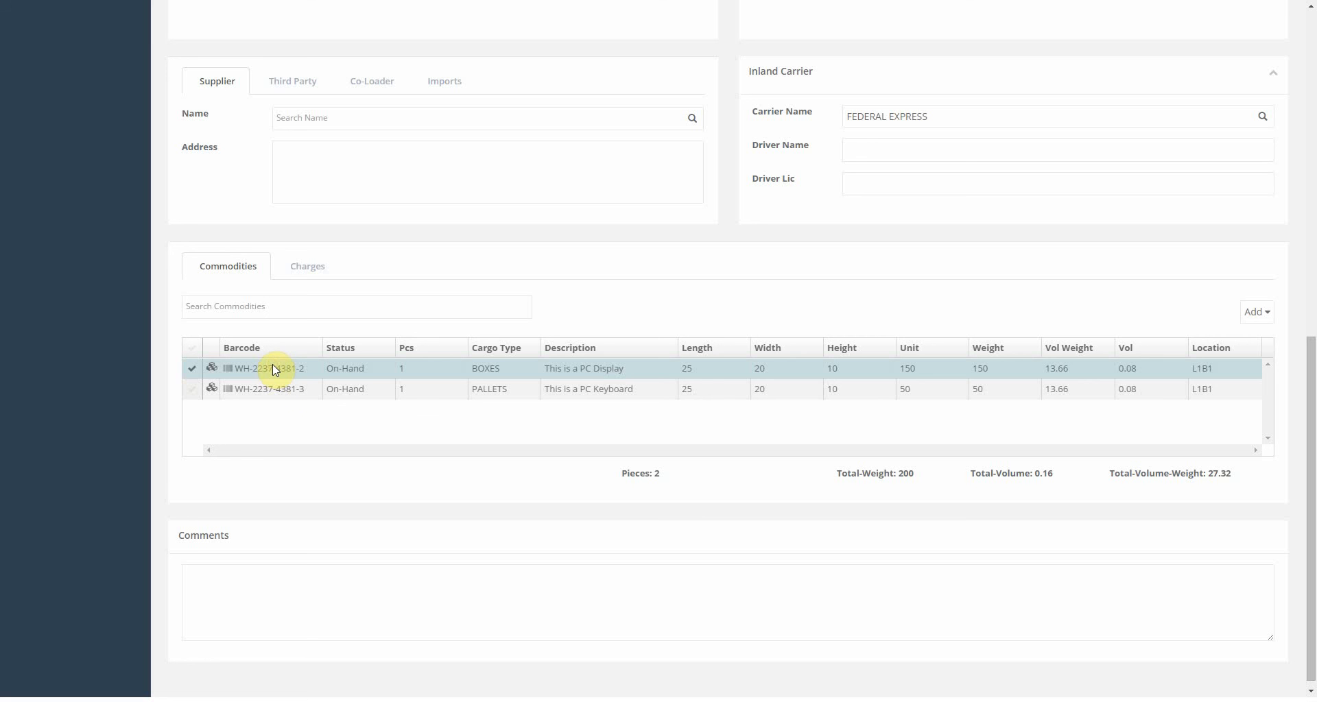
pyautogui.click(270, 388)
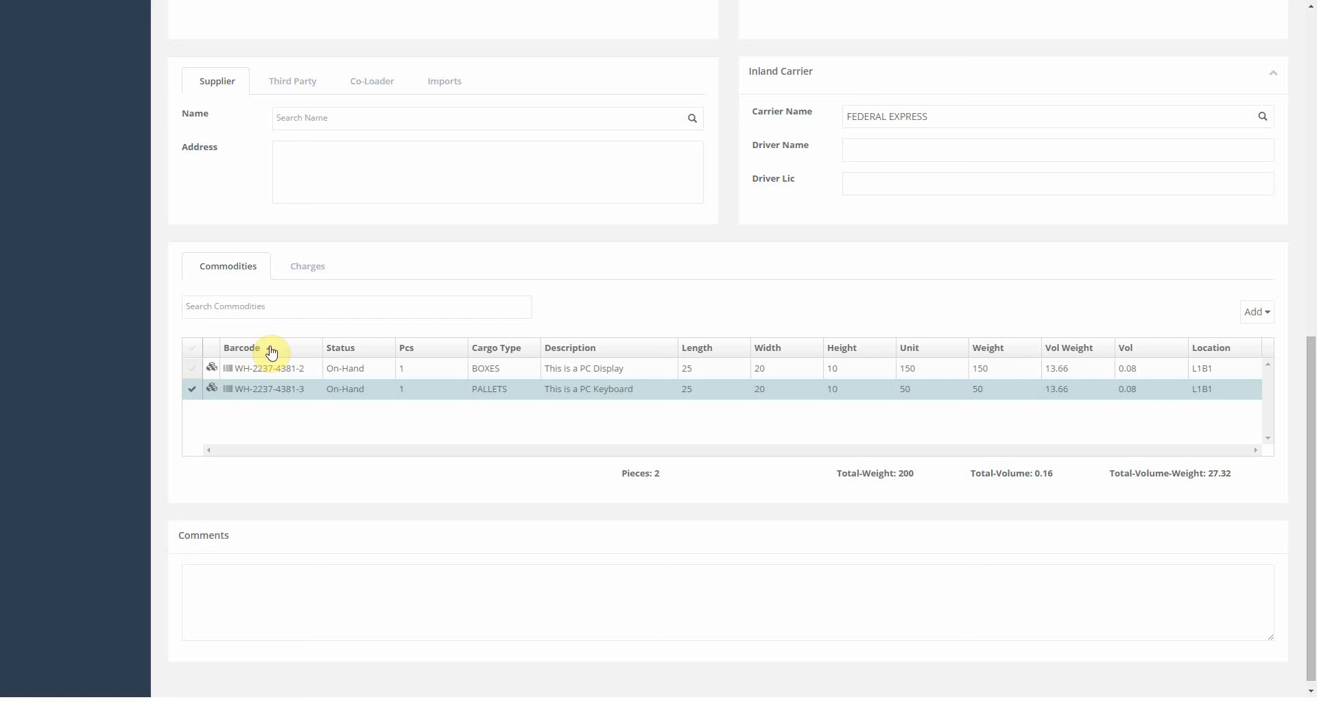
# Sort commodities by barcode, then start a new INLAND FREIGHT charge on the receipt.
pyautogui.click(361, 351)
pyautogui.click(313, 275)
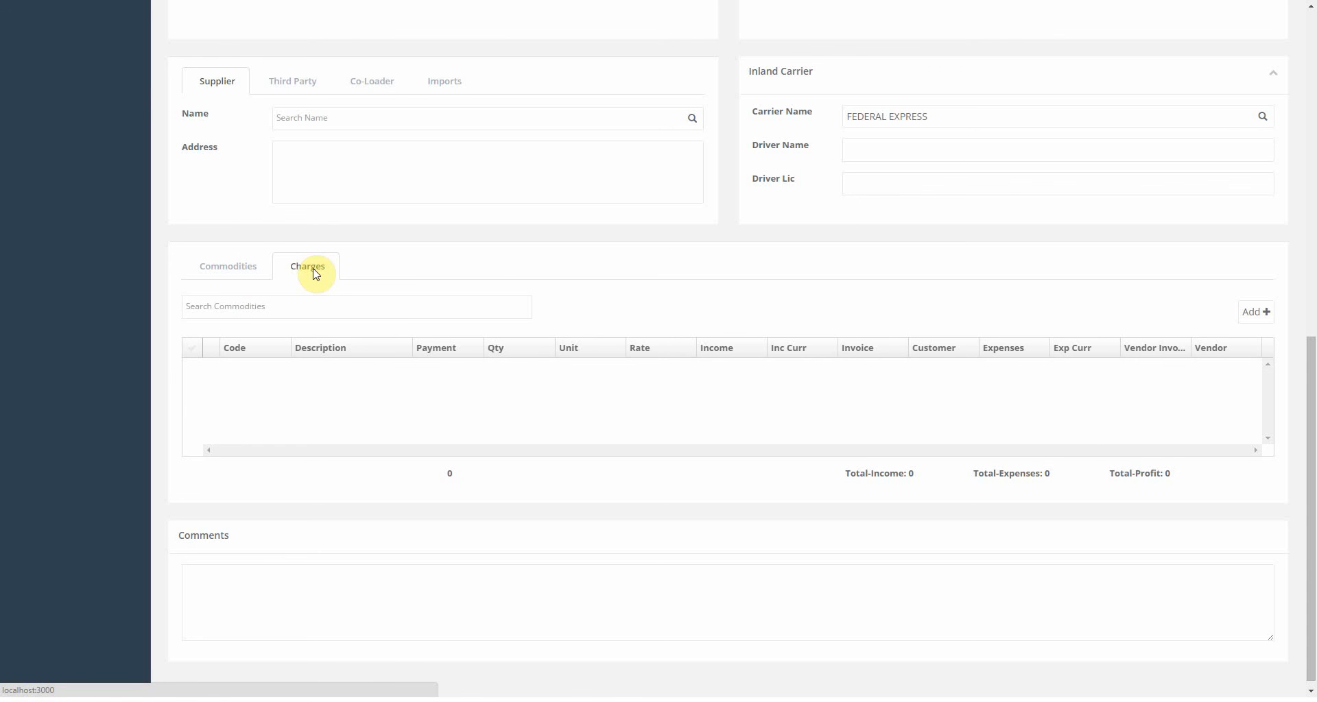
pyautogui.click(1255, 312)
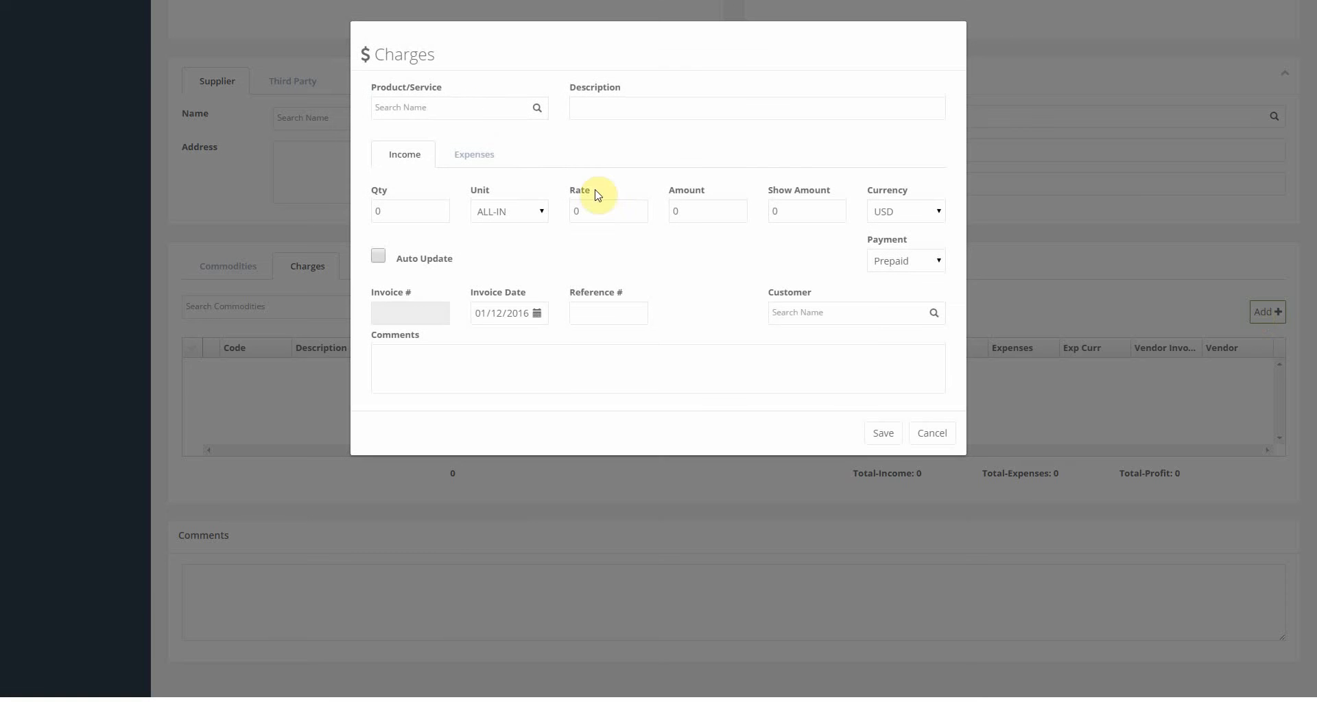
pyautogui.click(484, 110)
pyautogui.write('INLA')
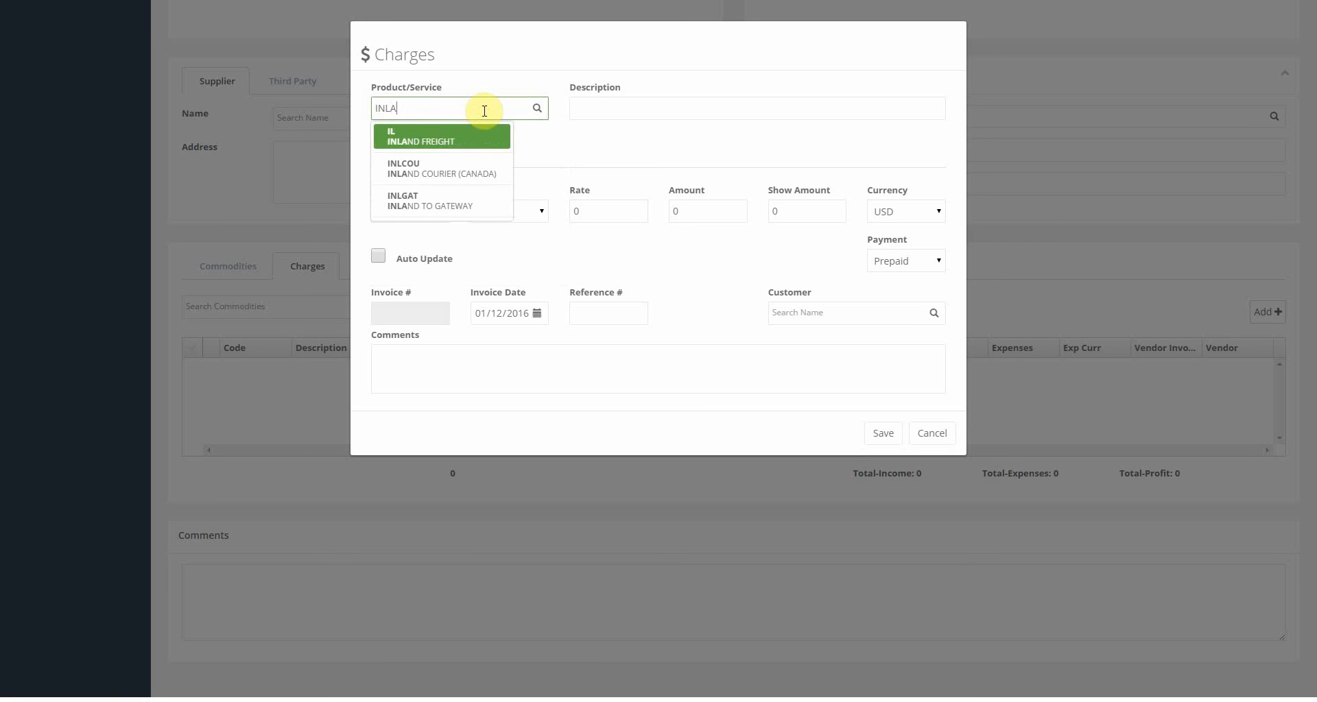
pyautogui.click(472, 138)
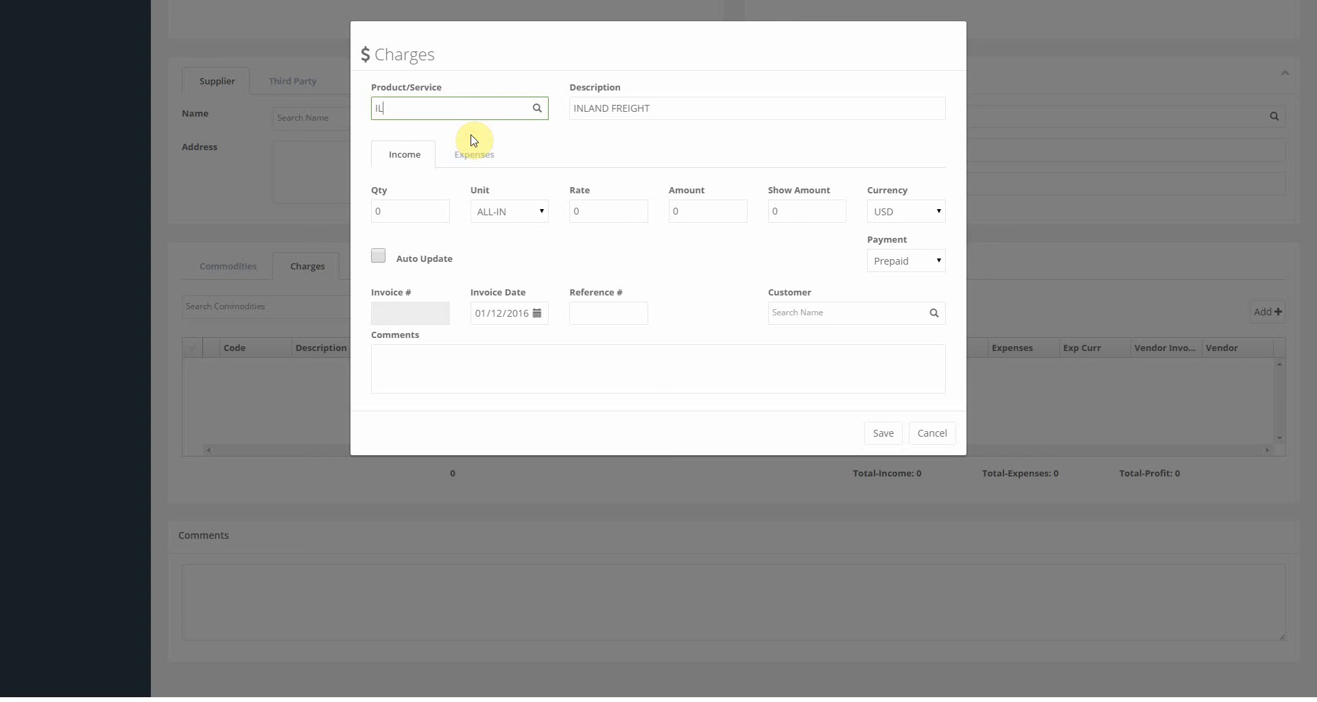
# Set the income to quantity 1, unit FLAT, rate 150, customer SAMPLE CONSIGNEE.
pyautogui.click(408, 213)
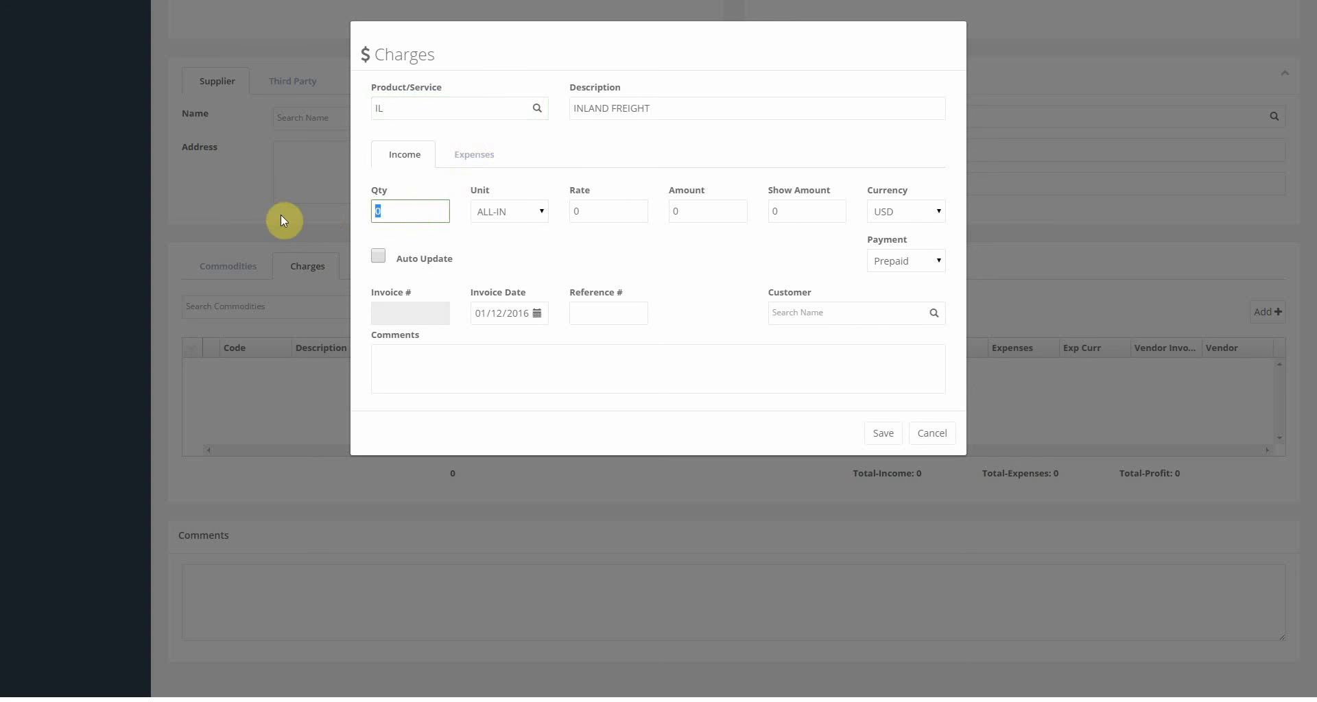
pyautogui.write('1')
pyautogui.press('Tab')
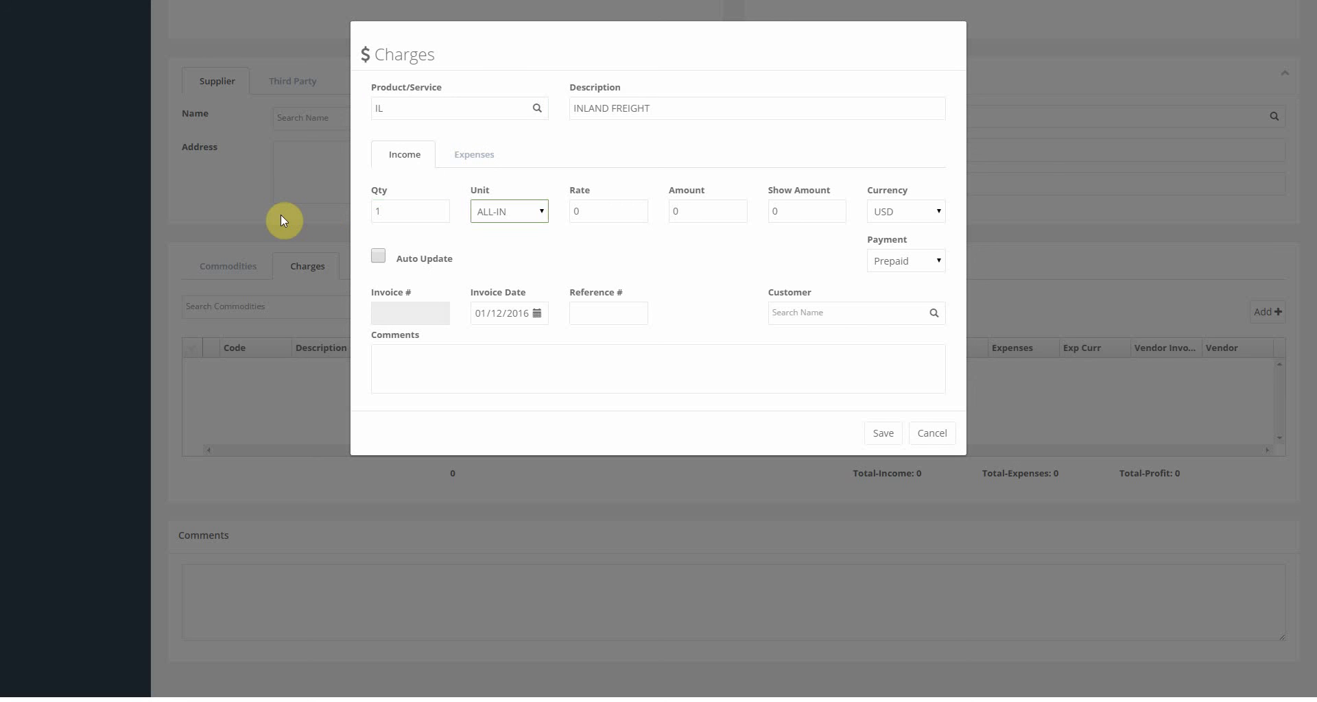
pyautogui.press('f')
pyautogui.press('Tab')
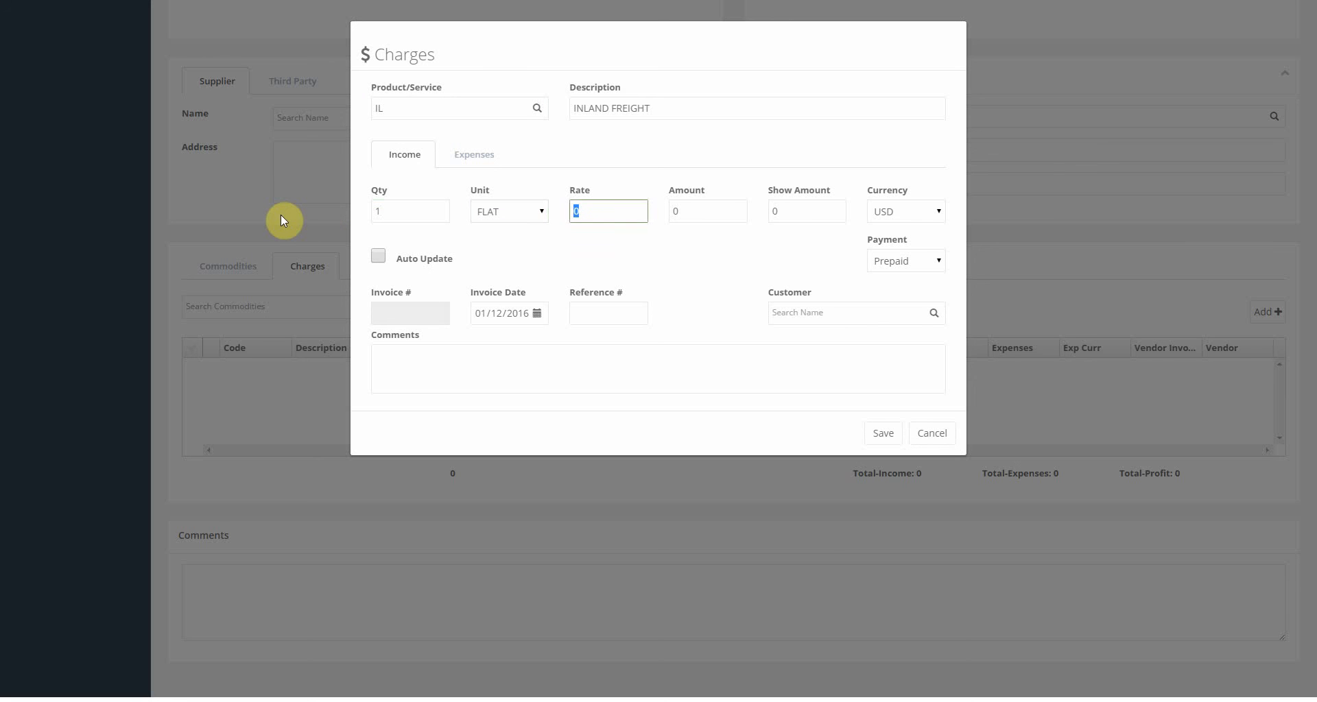
pyautogui.write('150')
pyautogui.press('Tab')
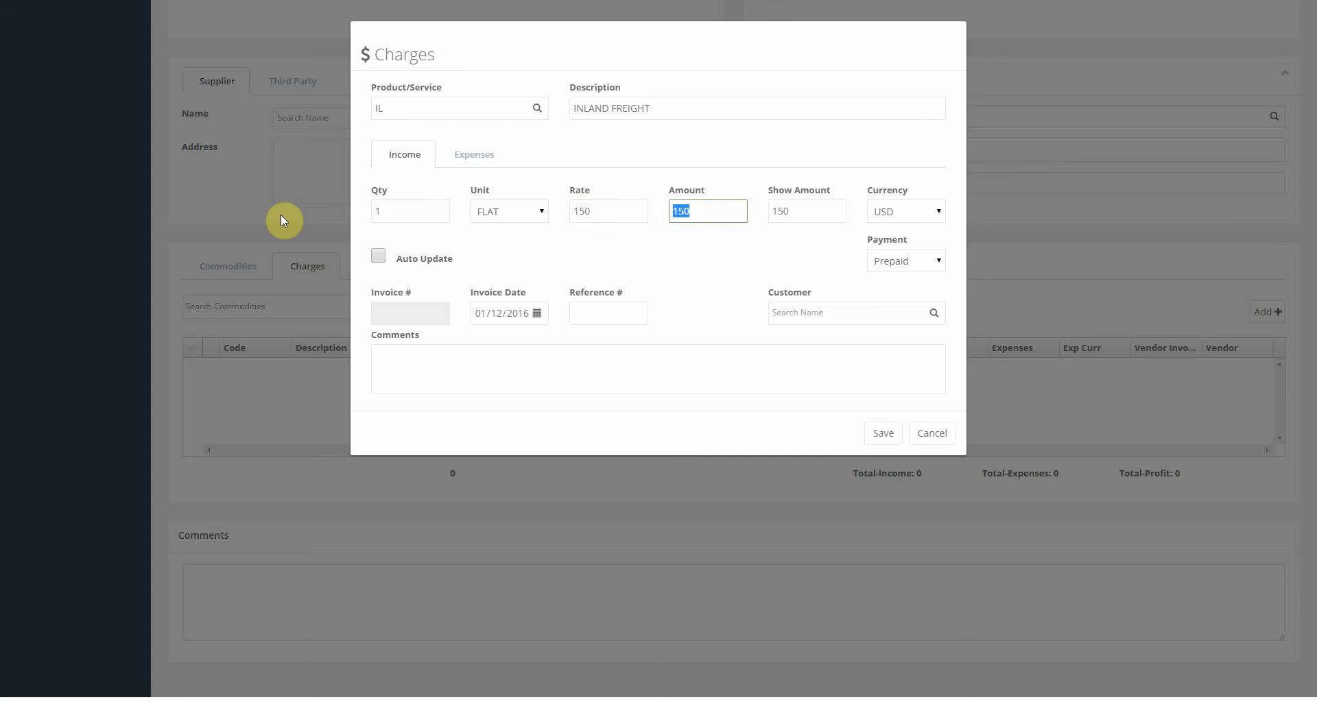
pyautogui.click(789, 313)
pyautogui.write('SA')
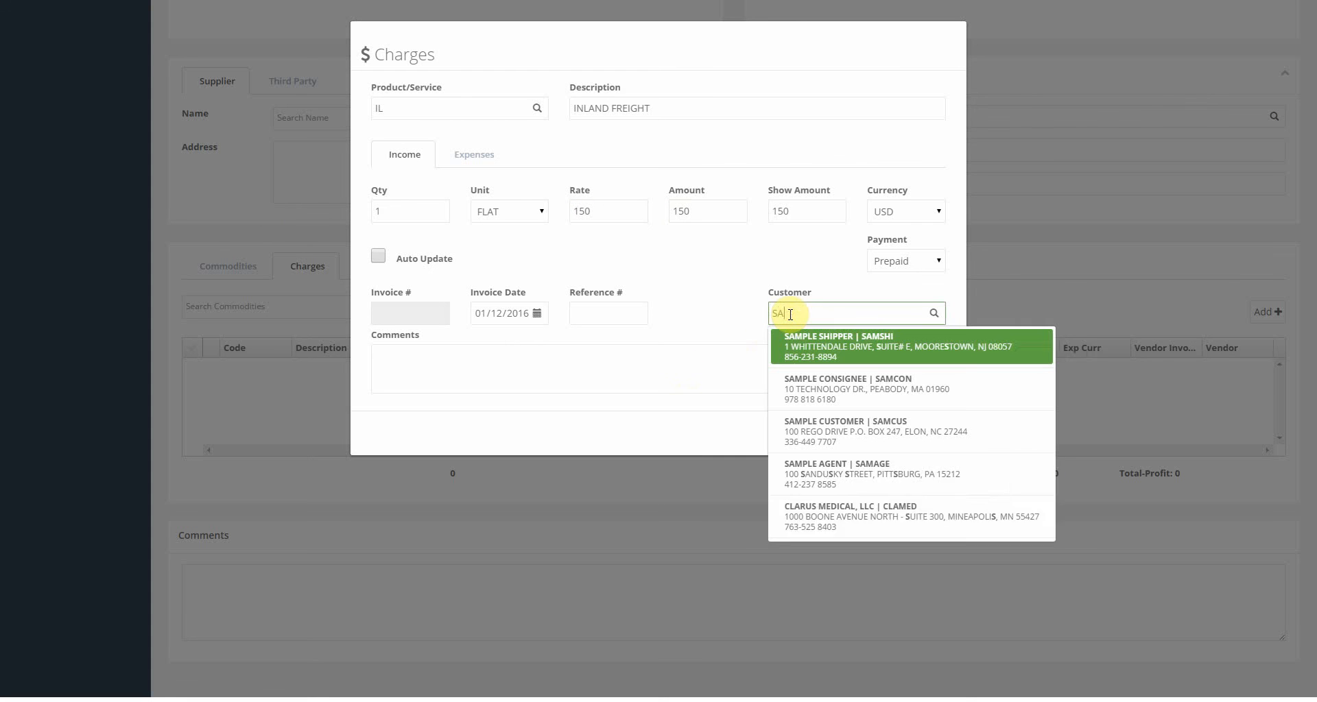
pyautogui.write('MPLE CO')
pyautogui.press('Return')
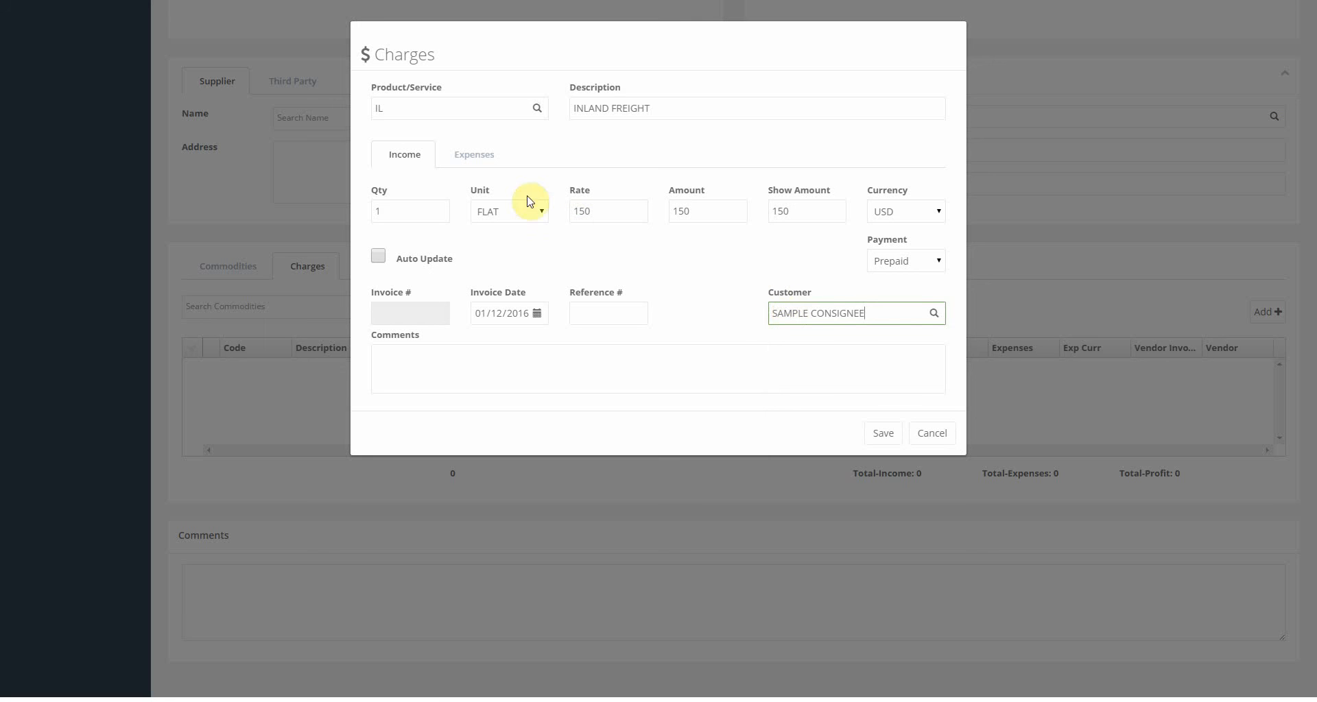
# Set the expense to quantity 1, FLAT, rate 100, vendor FEDERAL EXPRESS, and save the charge.
pyautogui.click(480, 162)
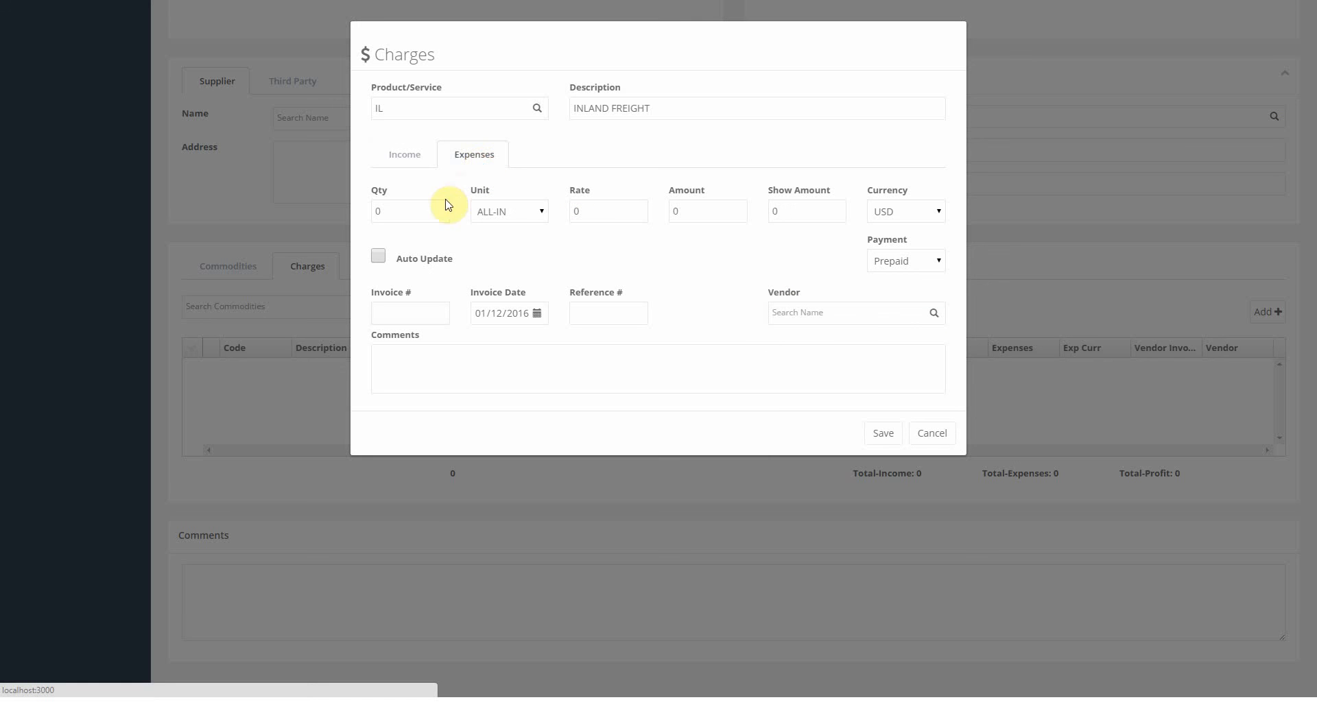
pyautogui.moveTo(426, 211); pyautogui.dragTo(330, 209)
pyautogui.write('1')
pyautogui.press('Tab')
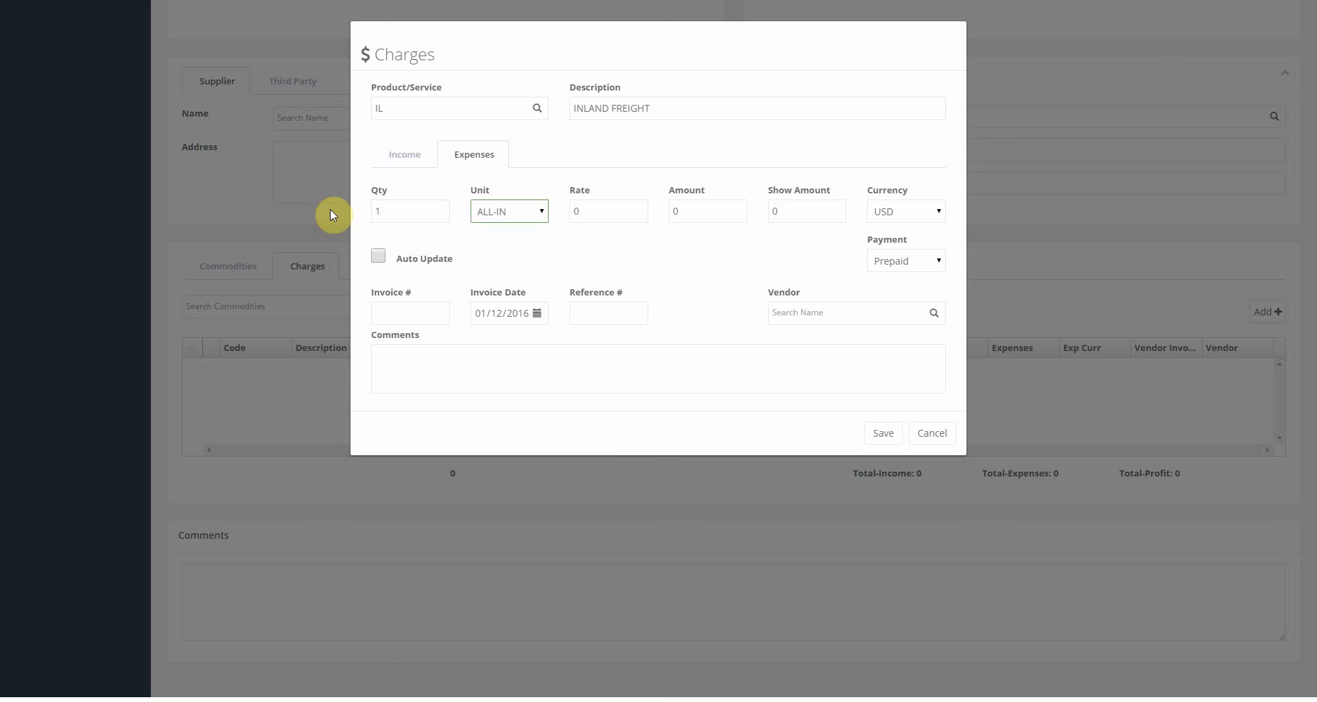
pyautogui.press('f')
pyautogui.press('Tab')
pyautogui.write('1')
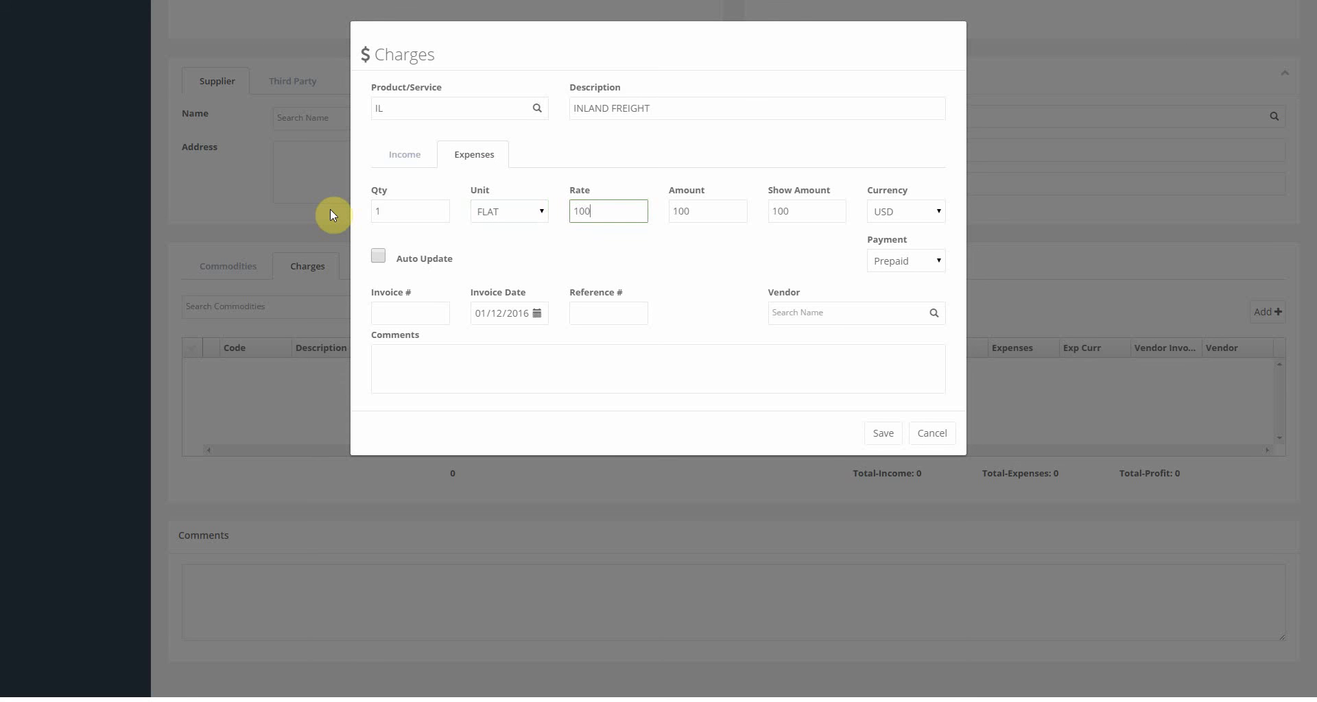
pyautogui.press('Tab')
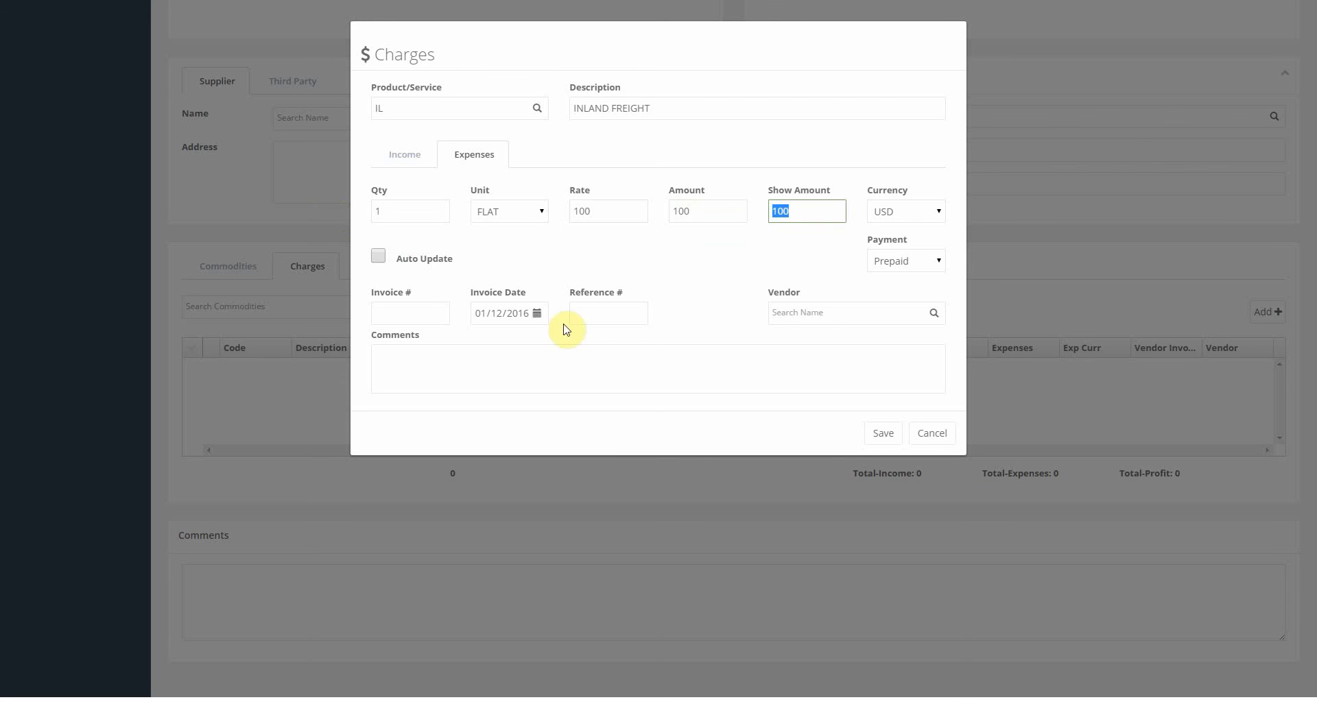
pyautogui.click(787, 316)
pyautogui.write('fe')
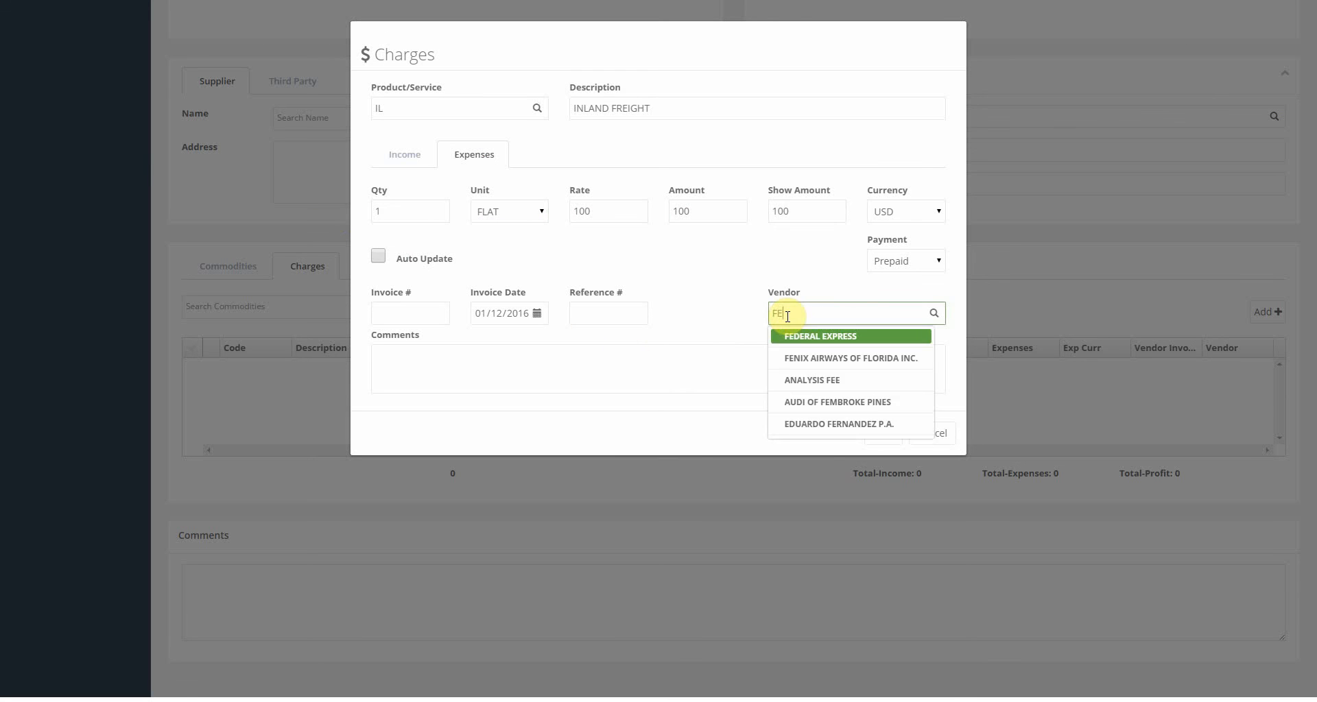
pyautogui.press('Return')
pyautogui.click(884, 433)
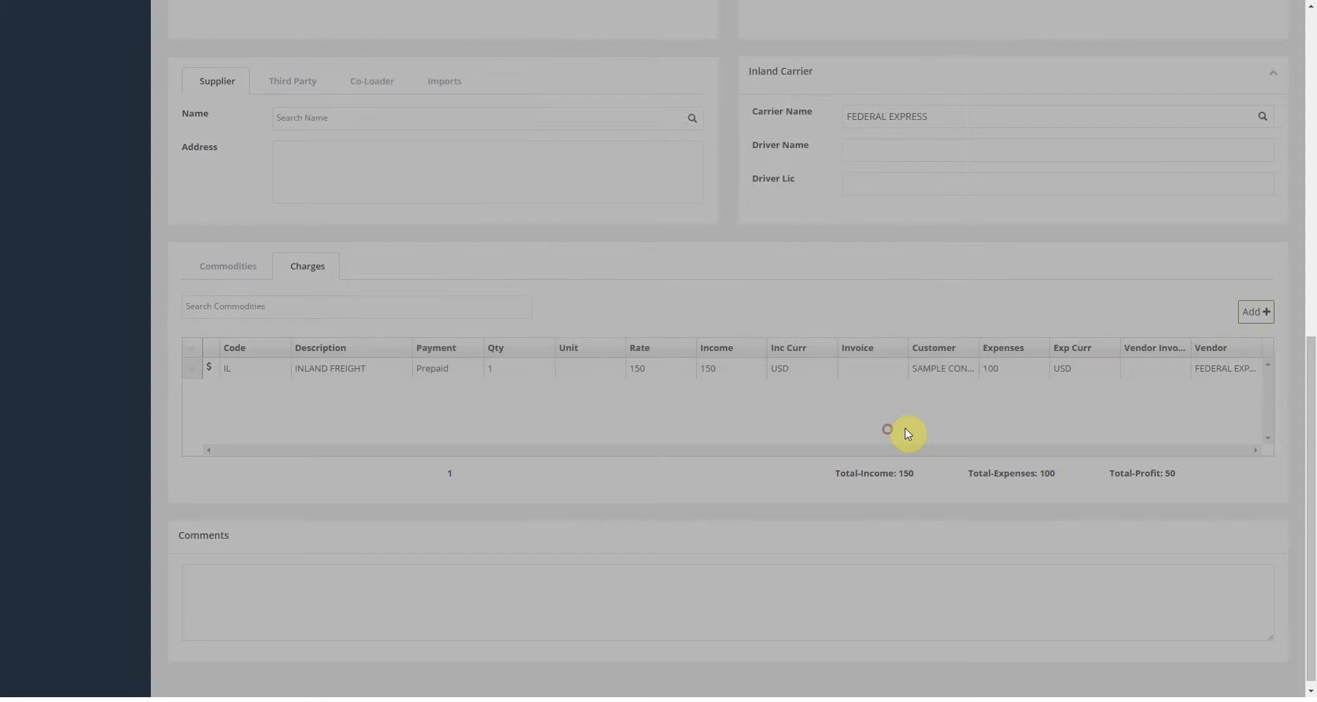
# Add a PKG/REPACKING charge with quantity 1, unit FLAT and rate 75.
pyautogui.click(1267, 312)
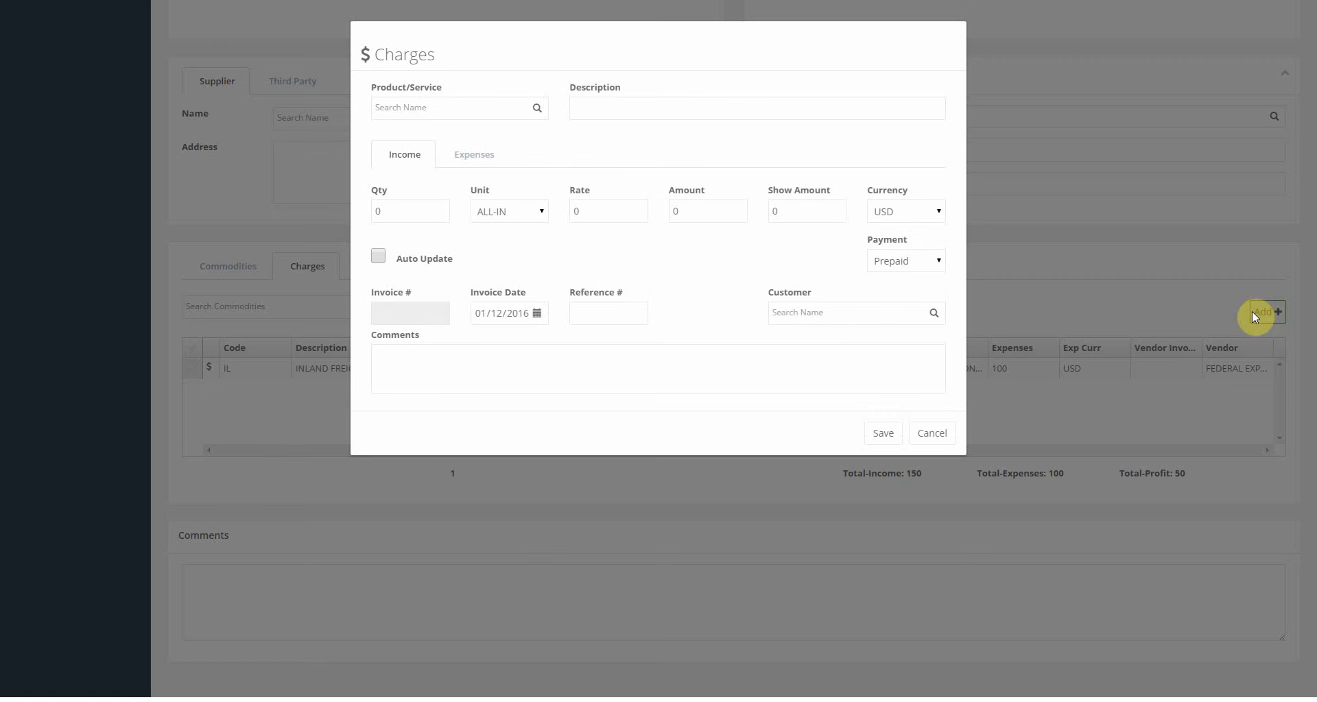
pyautogui.click(440, 106)
pyautogui.write('RE')
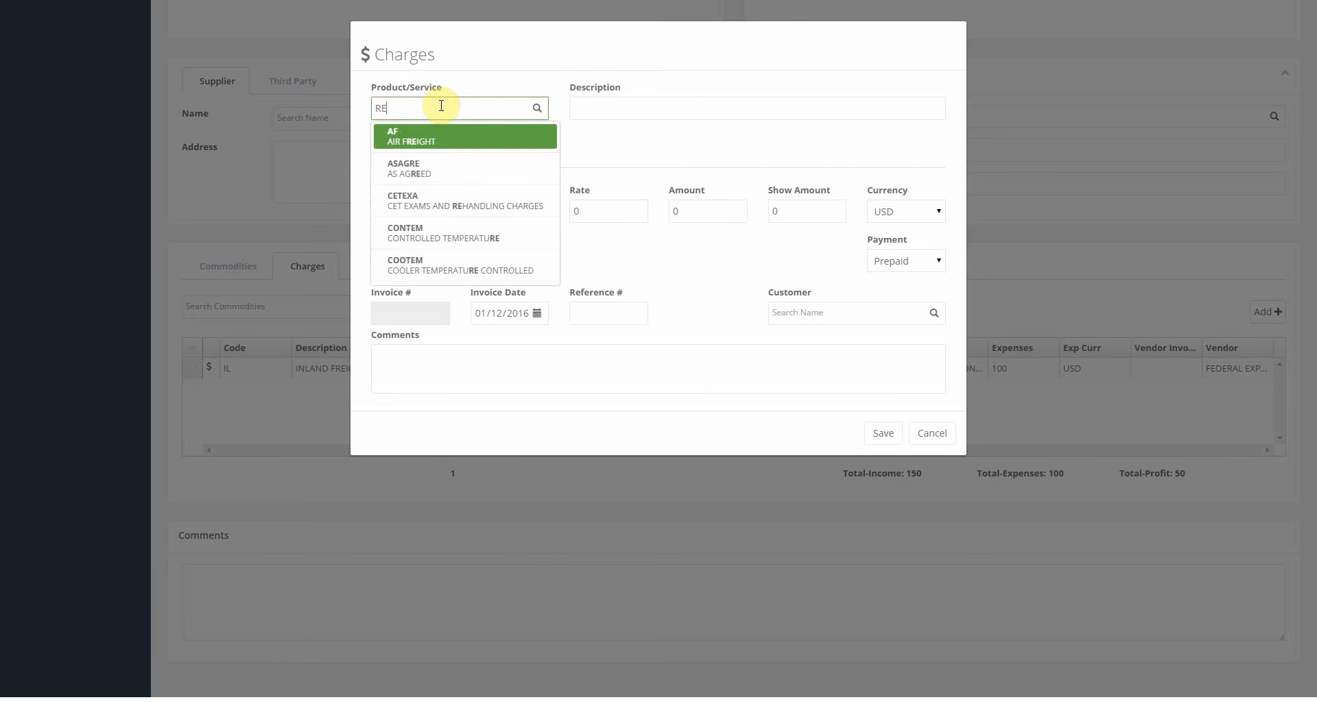
pyautogui.write('PA')
pyautogui.click(432, 144)
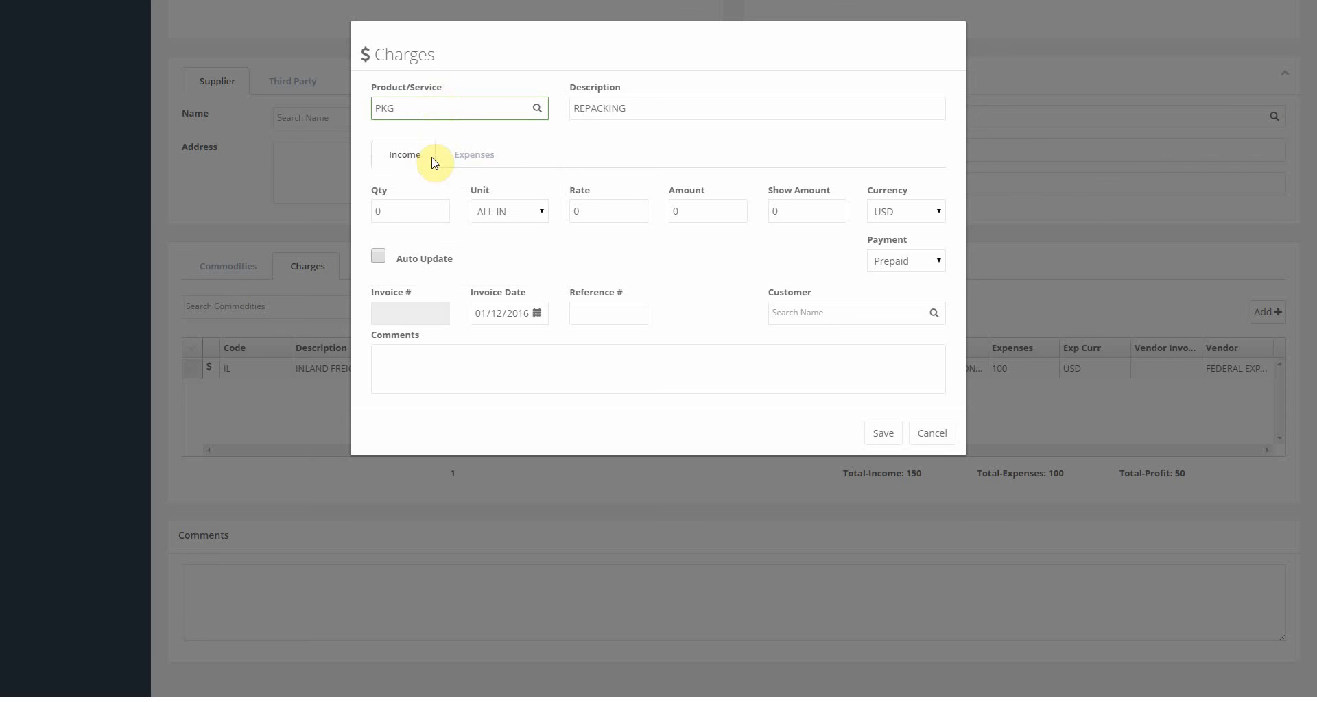
pyautogui.click(397, 212)
pyautogui.press('Tab')
pyautogui.press('f')
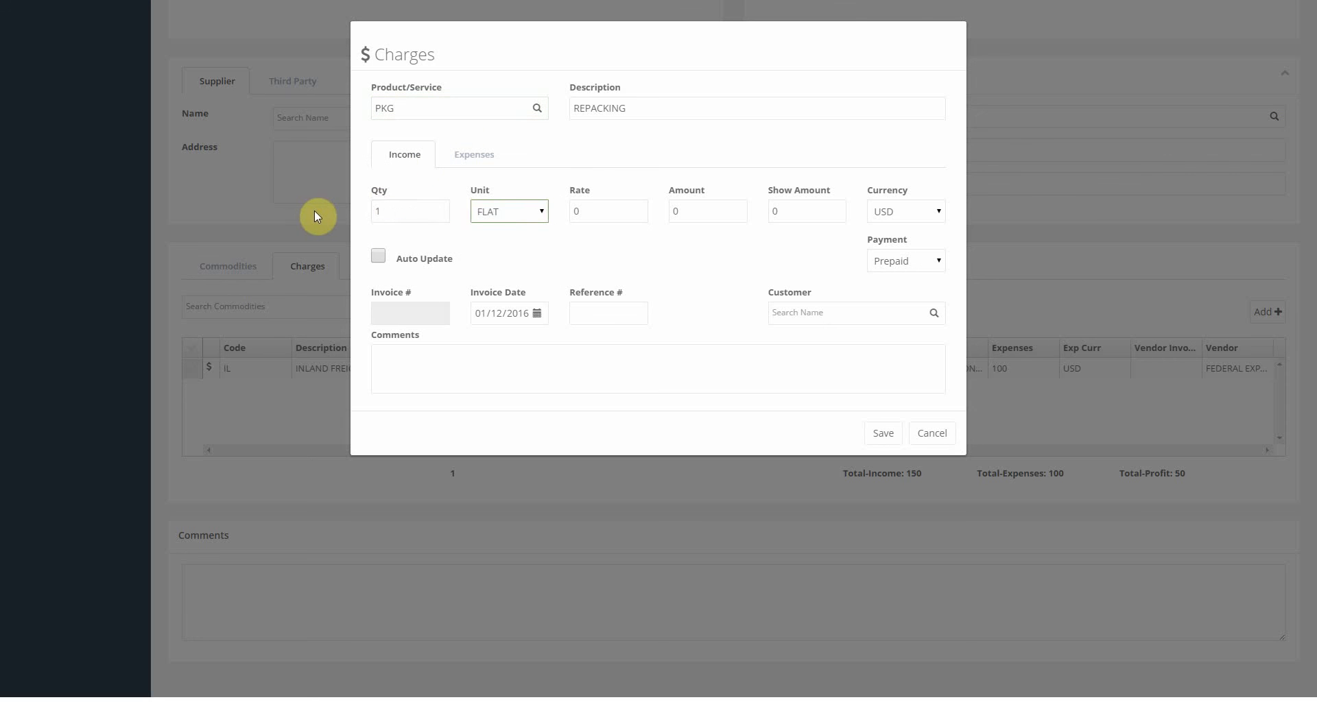
pyautogui.press('Tab')
pyautogui.write('75')
pyautogui.press('Tab')
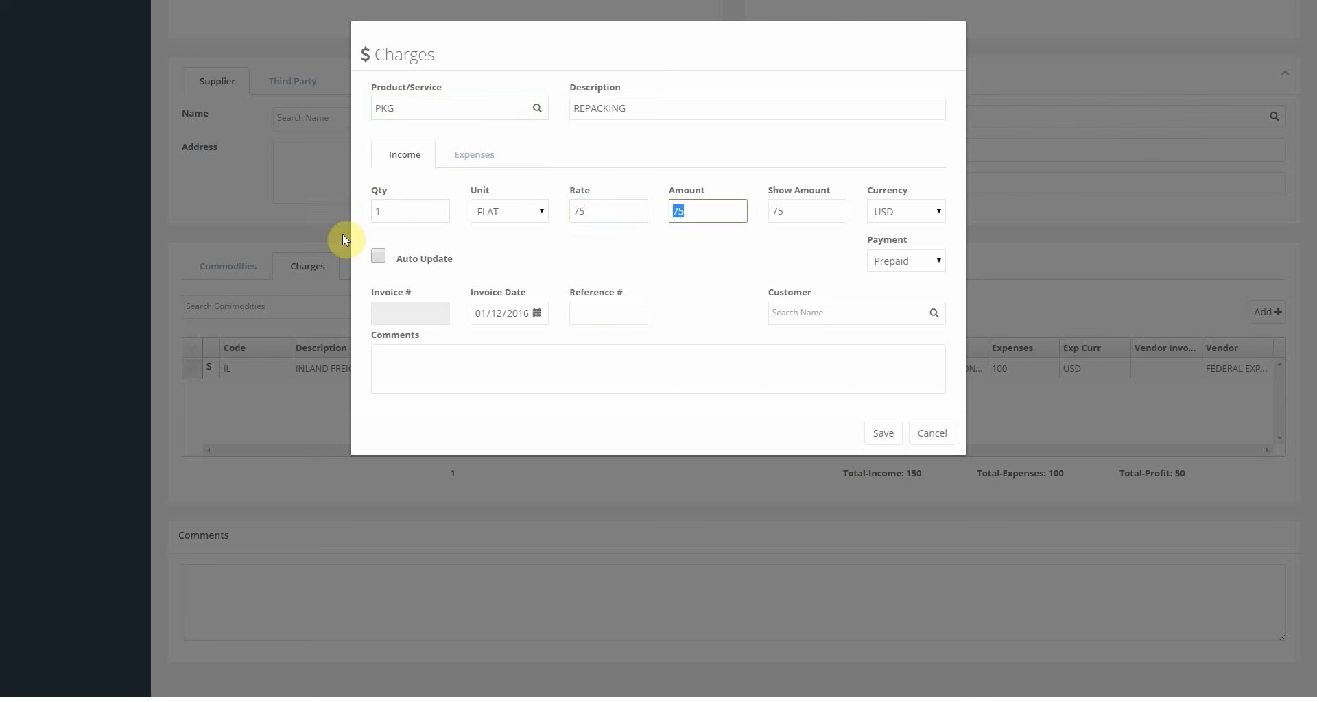
# Bill the repacking to SAMPLE CONSIGNEE, save it, and check Total Income is 225.
pyautogui.click(797, 314)
pyautogui.write('SAMPLE C')
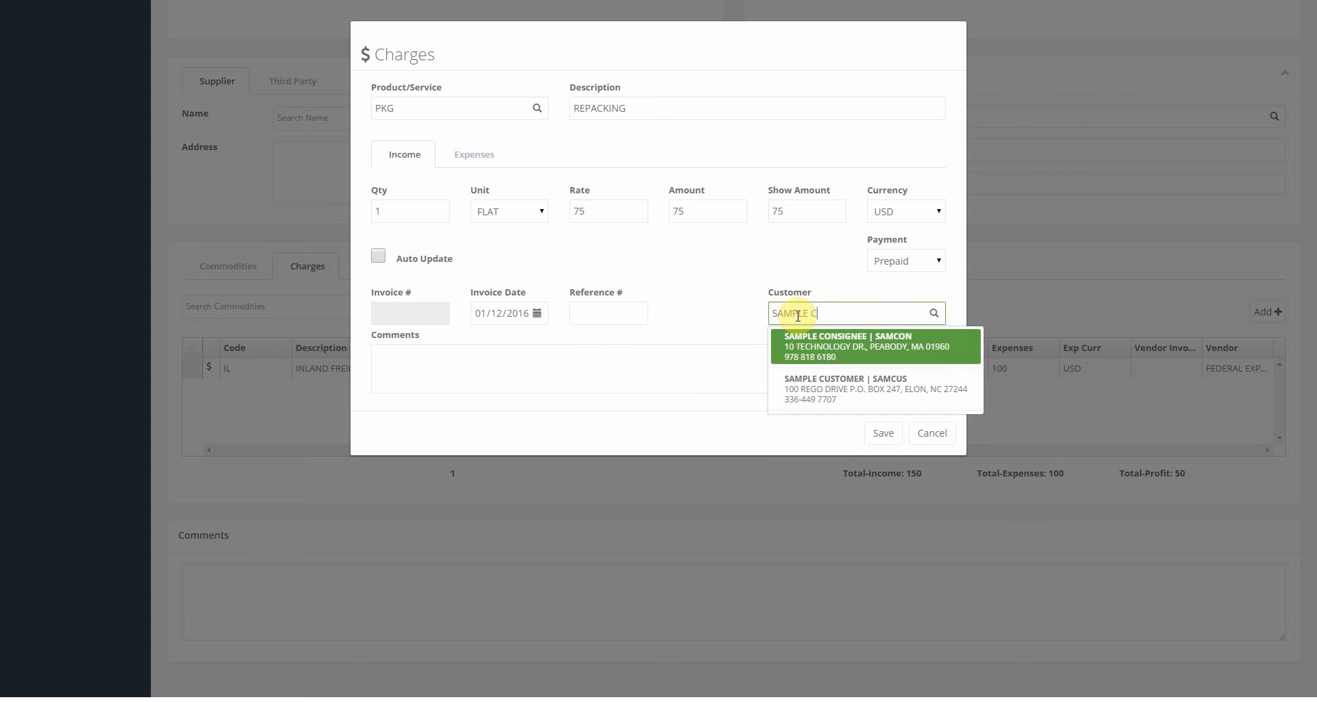
pyautogui.press('Return')
pyautogui.click(882, 433)
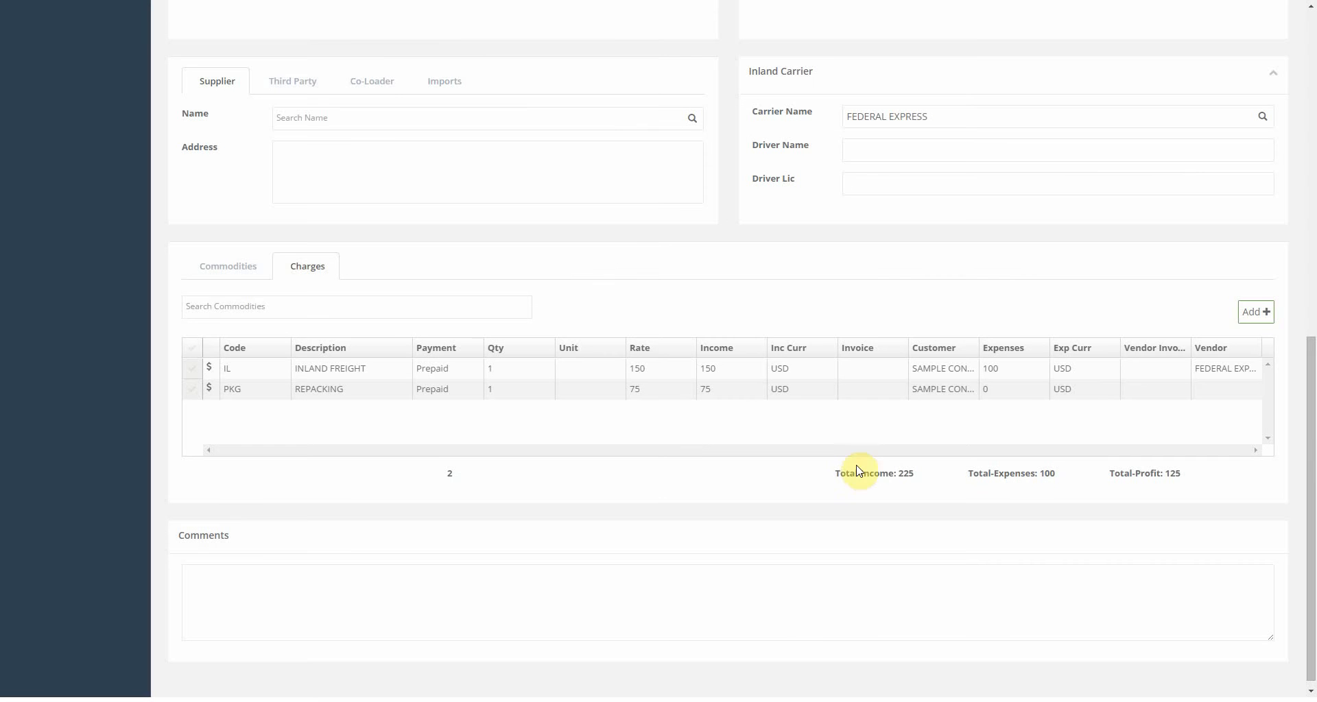
pyautogui.moveTo(834, 473); pyautogui.dragTo(911, 478)
pyautogui.click(973, 431)
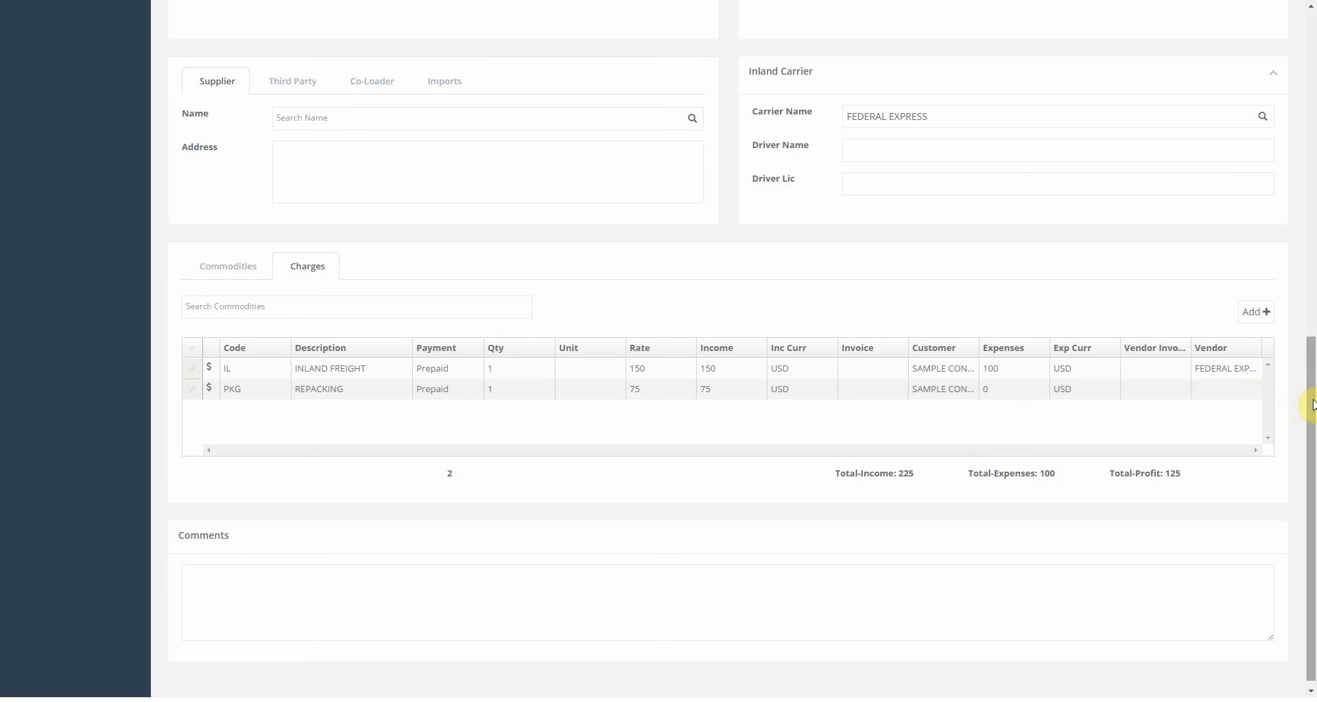
pyautogui.moveTo(1313, 400); pyautogui.dragTo(1293, 76)
# Save warehouse receipt WH-2237.
pyautogui.click(1150, 71)
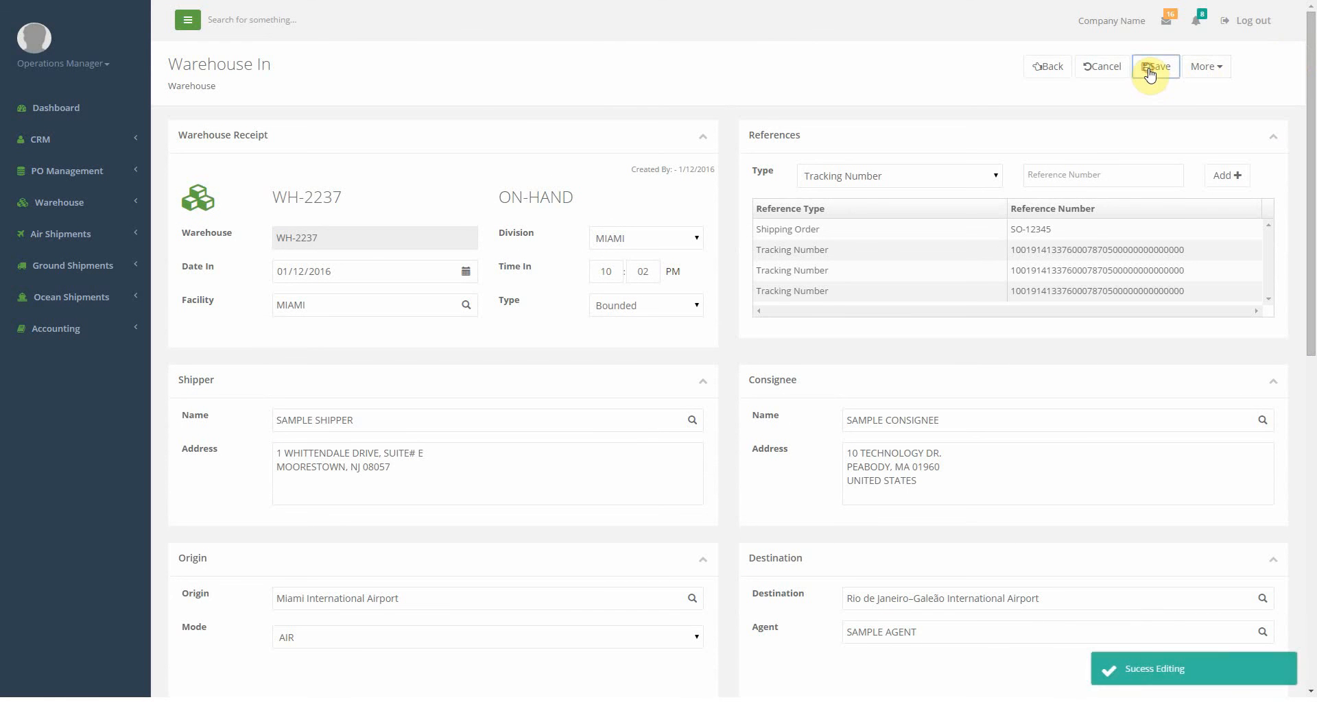
pyautogui.moveTo(350, 198); pyautogui.dragTo(275, 205)
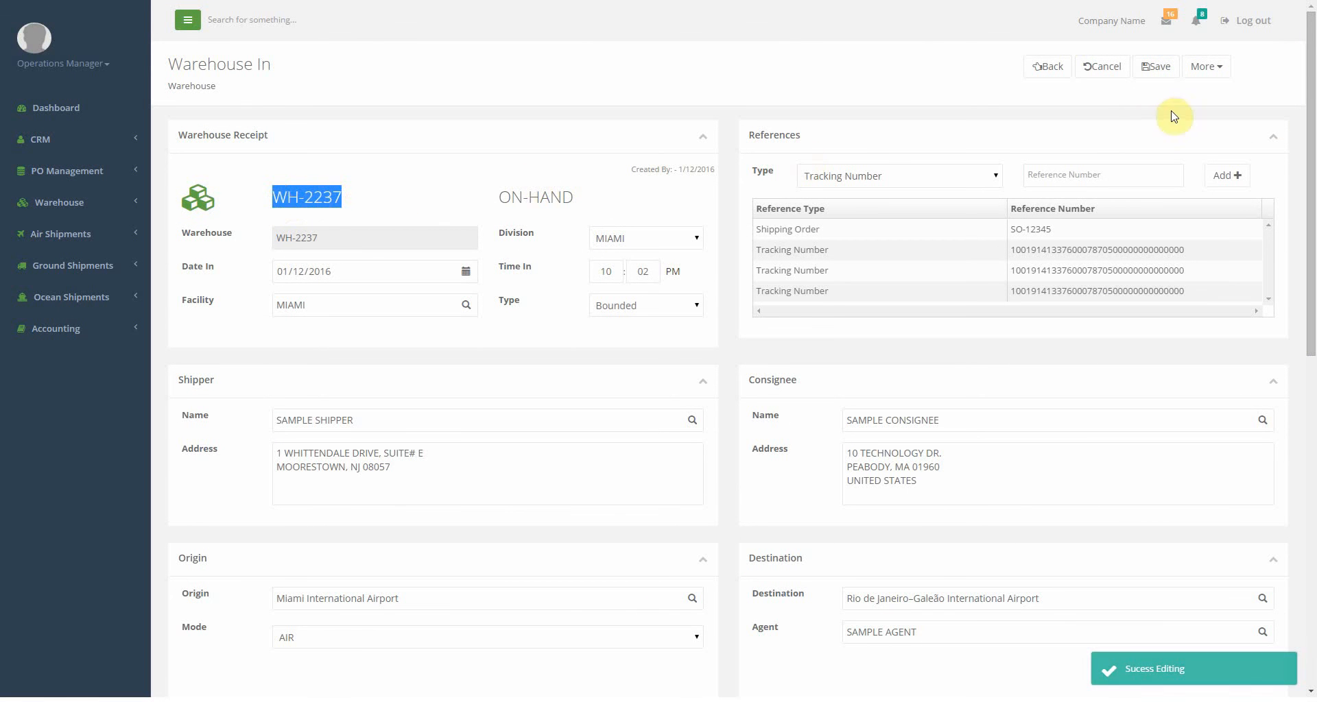
pyautogui.click(1222, 81)
# Generate the Warehouse Receipt PDF for WH-2237 and close the preview.
pyautogui.click(1217, 66)
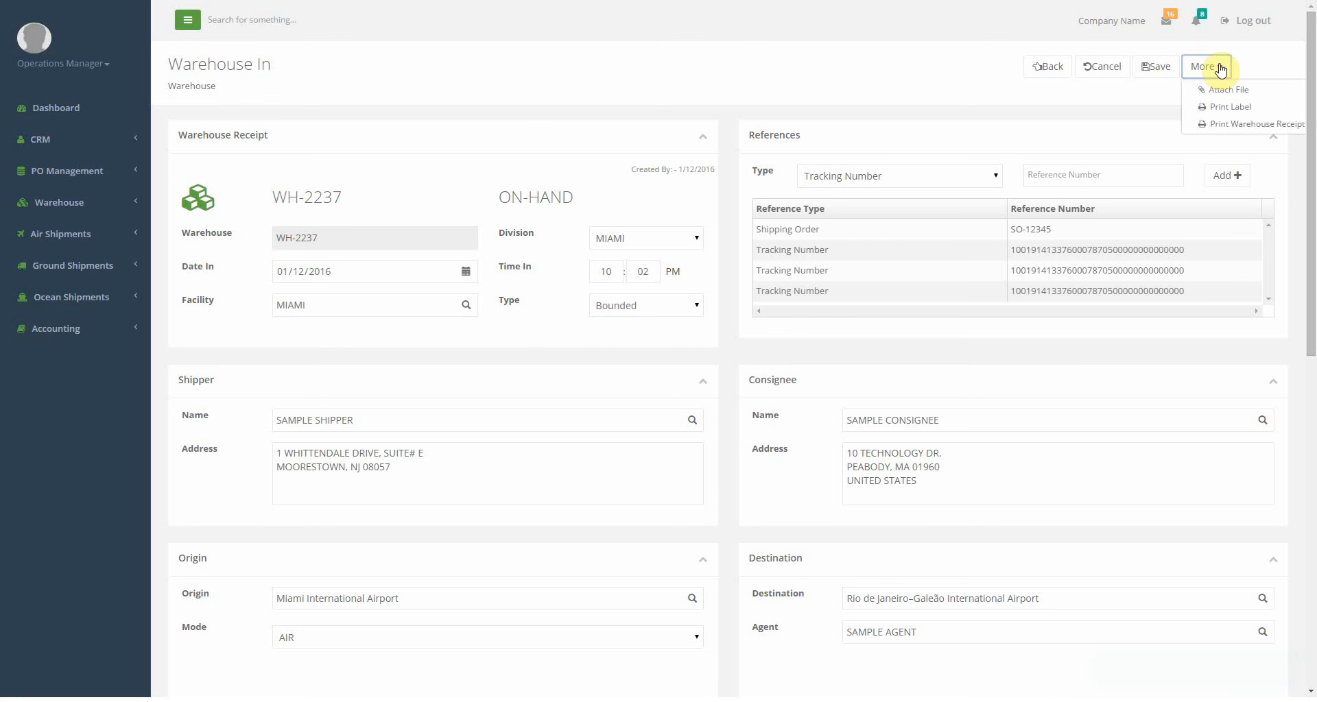
pyautogui.click(1234, 123)
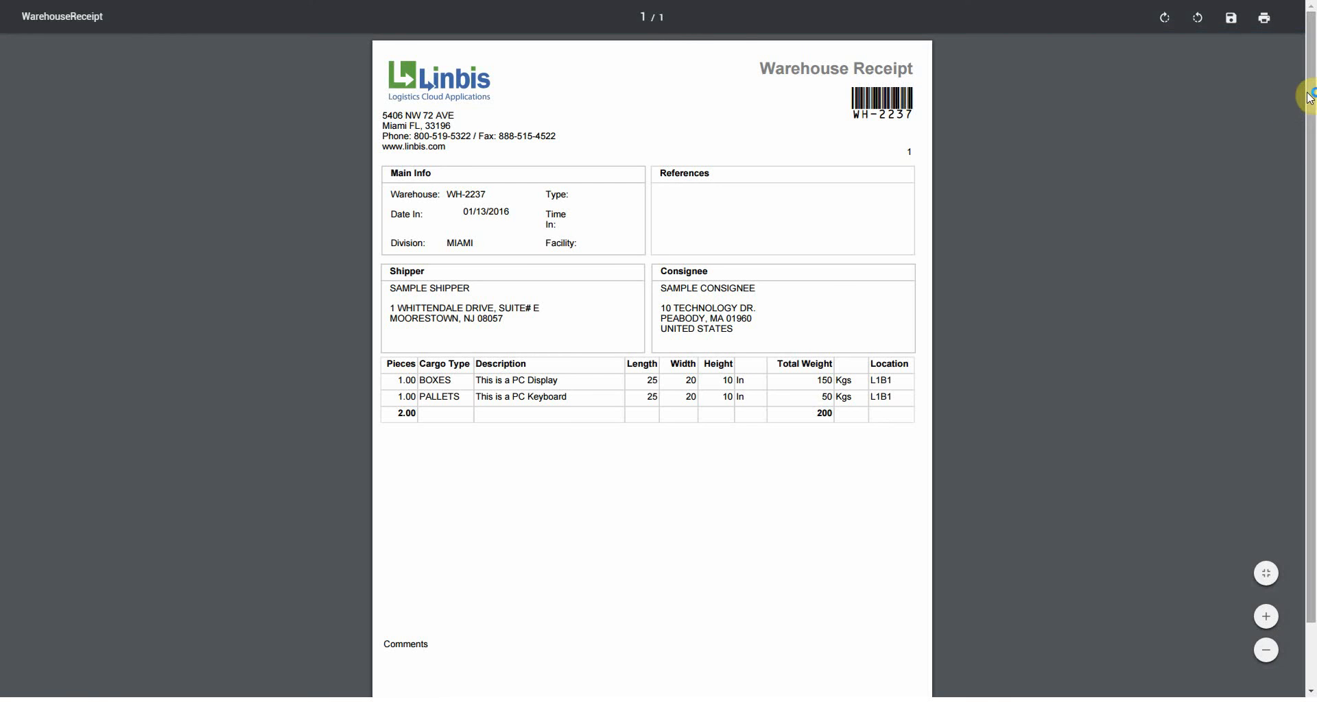
pyautogui.moveTo(1309, 98)
pyautogui.mouseDown()
pyautogui.moveTo(1308, 171)
pyautogui.moveTo(1298, 91)
pyautogui.mouseUp()
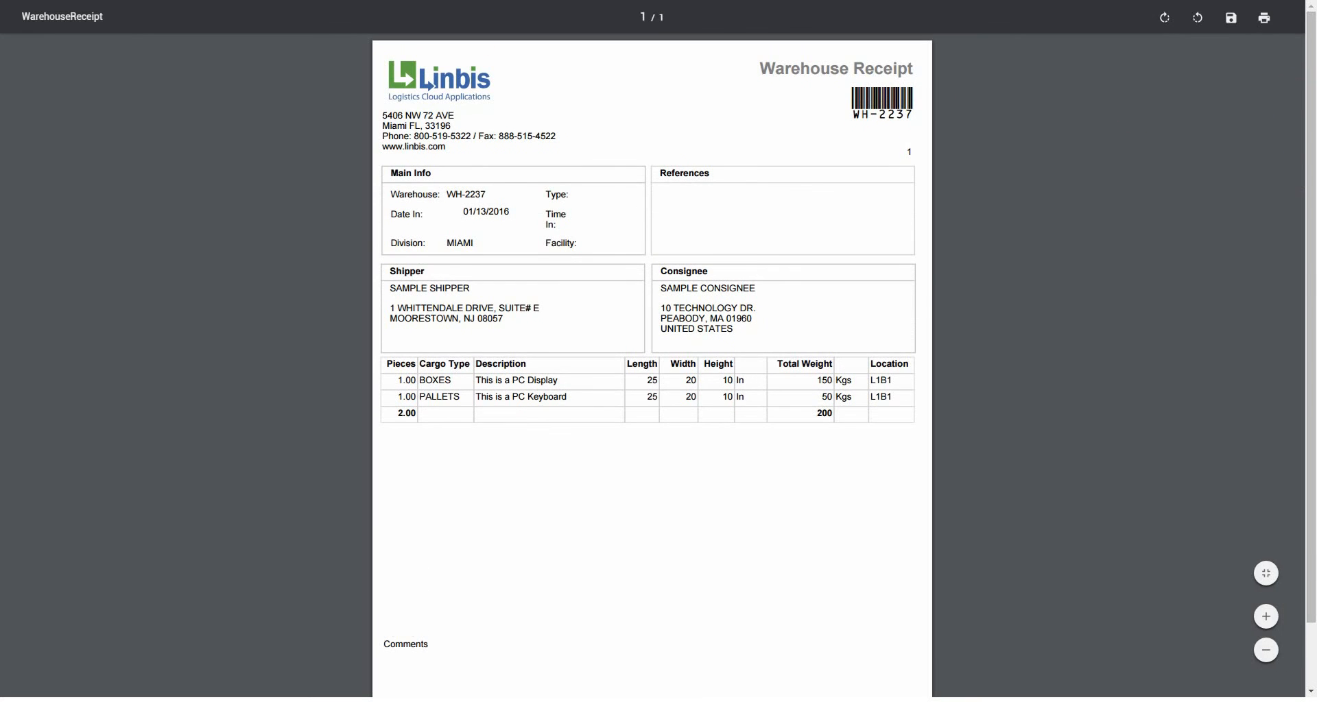
pyautogui.hotkey('ctrl', 'w')
# Print and review the two 4×6 piece labels, then go back to the Warehouse In list.
pyautogui.click(1206, 67)
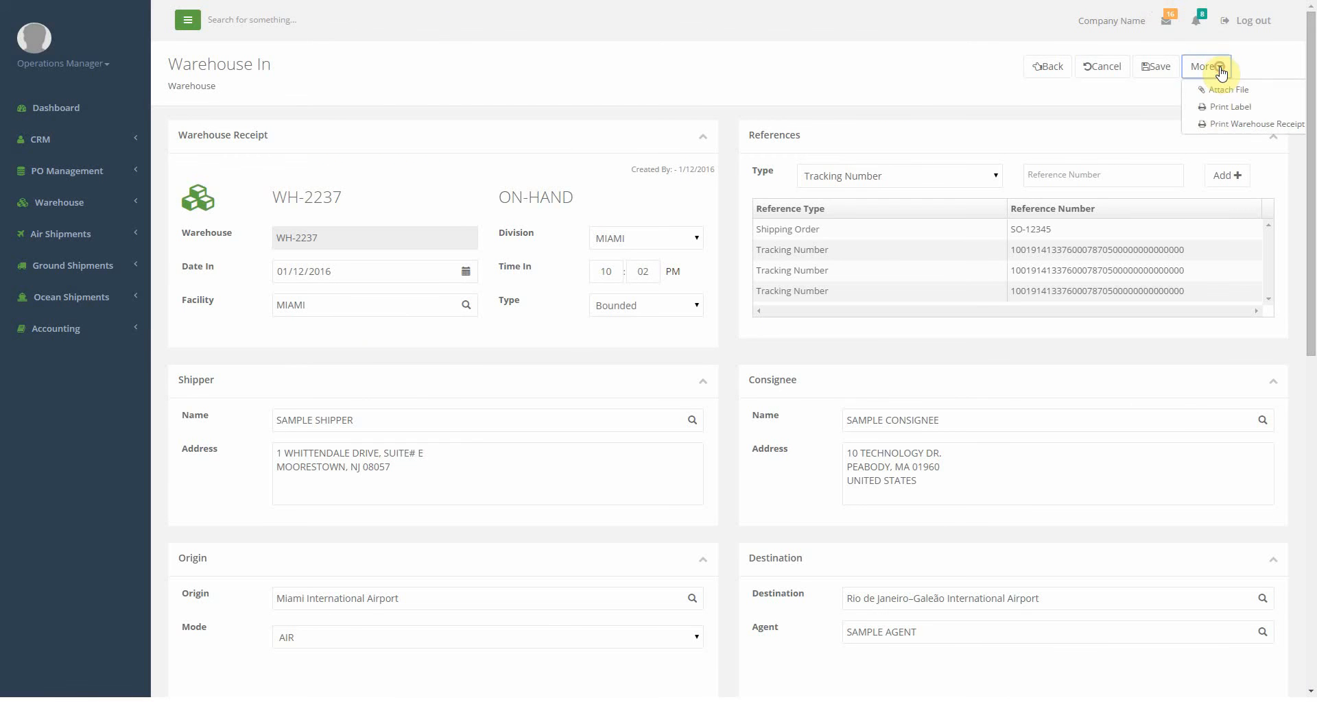
pyautogui.click(1220, 106)
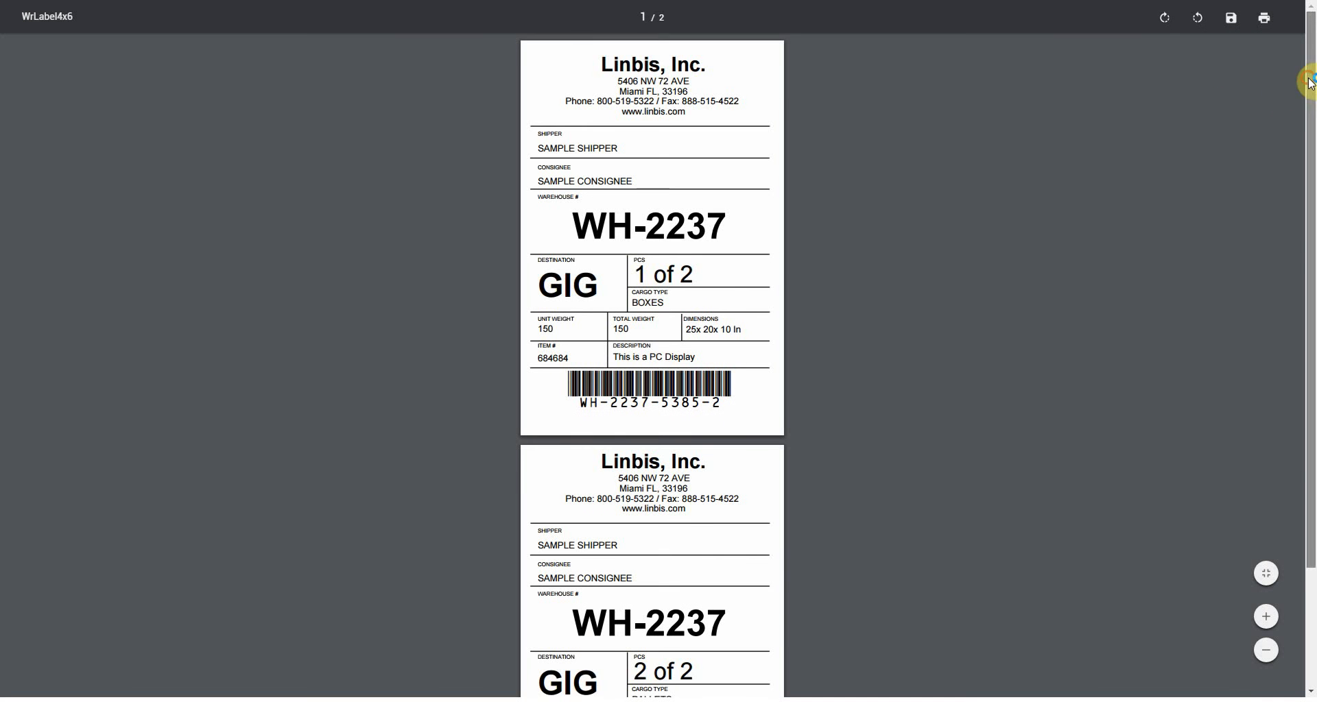
pyautogui.moveTo(1310, 80); pyautogui.dragTo(1309, 110)
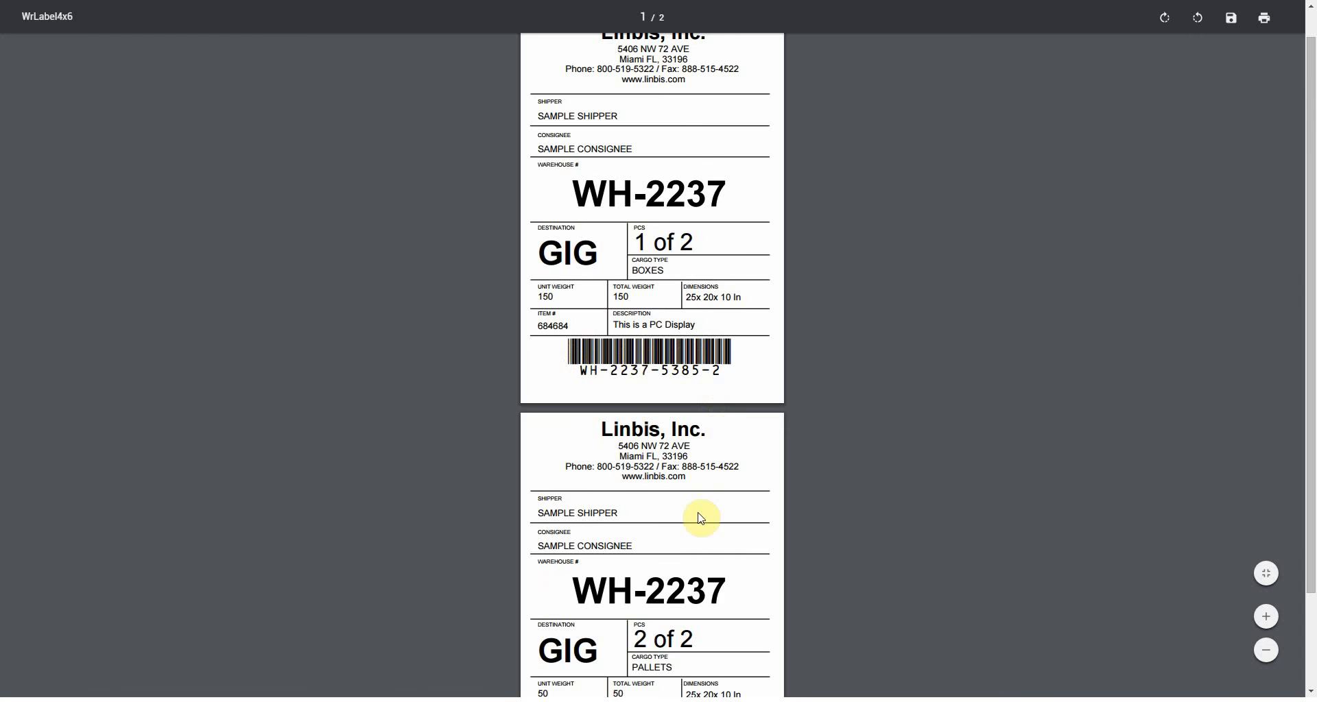
pyautogui.scroll(-2, 703, 514)
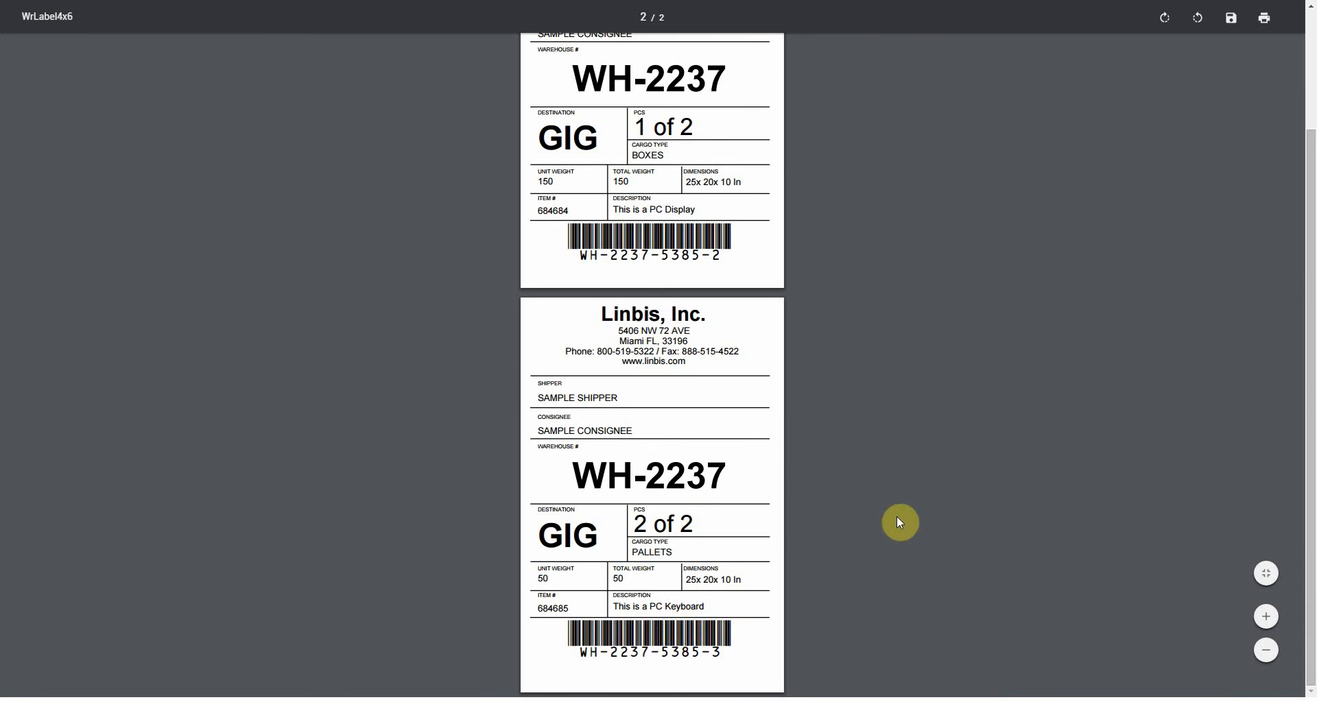
pyautogui.scroll(2, 896, 519)
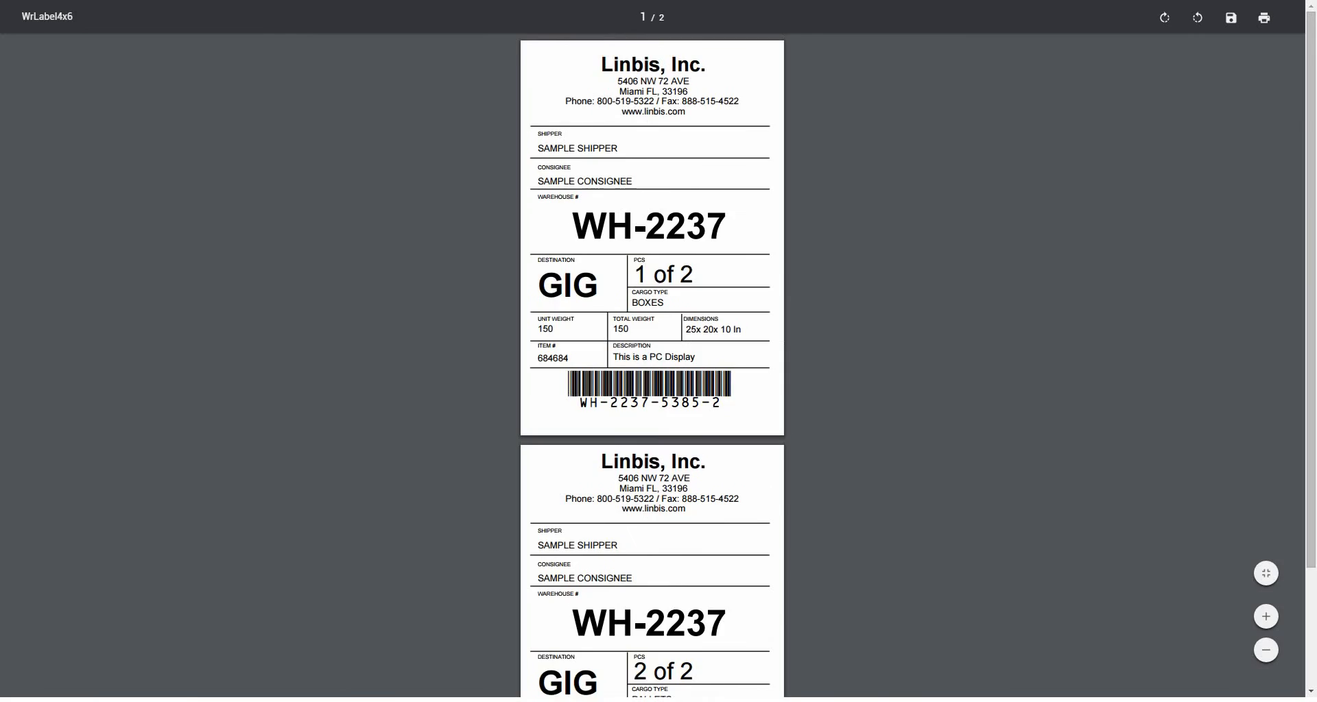
pyautogui.hotkey('ctrl', 'w')
pyautogui.click(1052, 66)
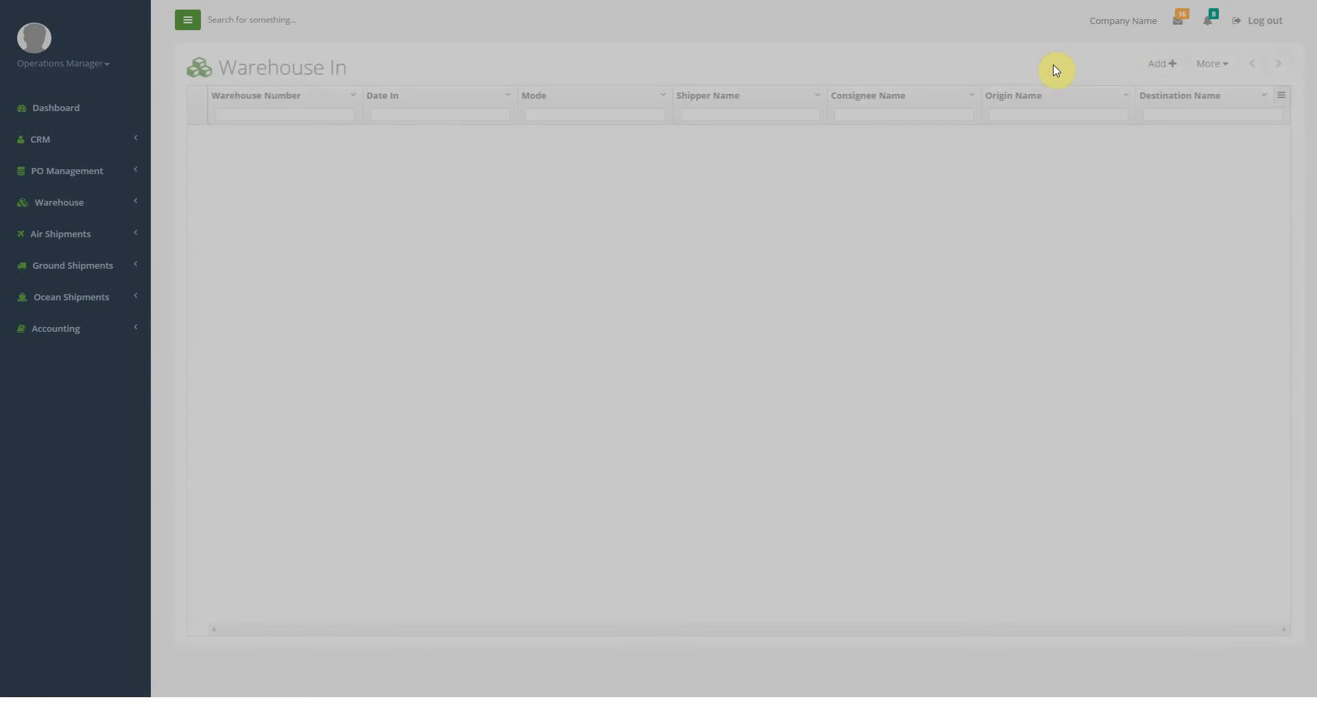